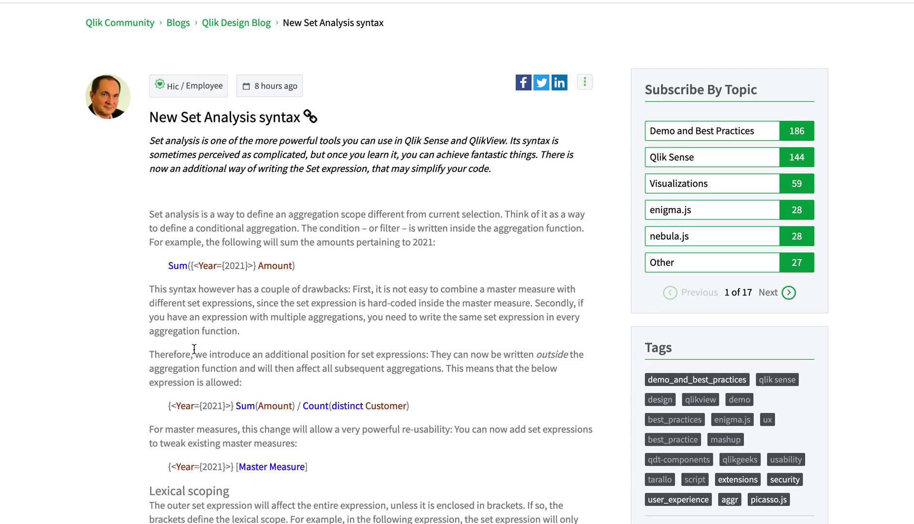
- Highlight the outer {<Year={2021}>} set expression in the blog post, switch to the Qlik Sense sheet, and delete its existing KPI
{"action": "left_click_drag", "start_coordinate": [166, 406], "coordinate": [238, 408]}
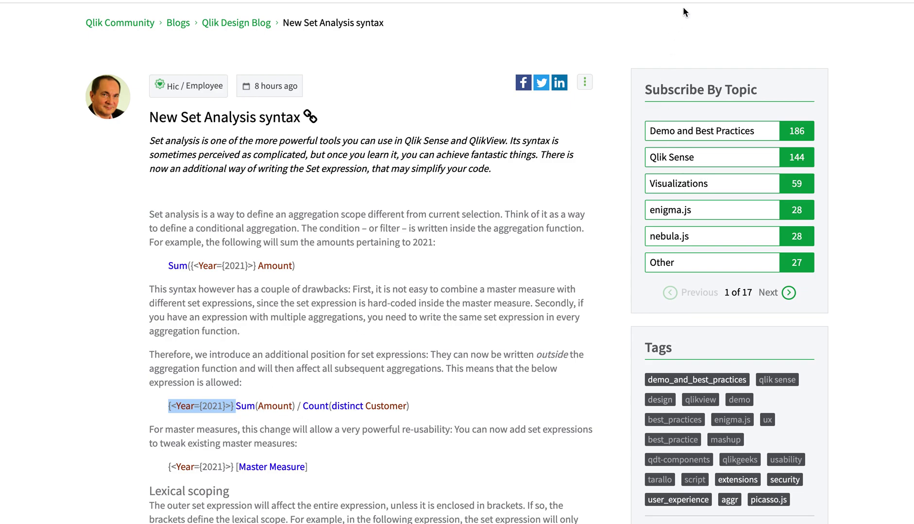
{"action": "key", "text": "ctrl+Tab"}
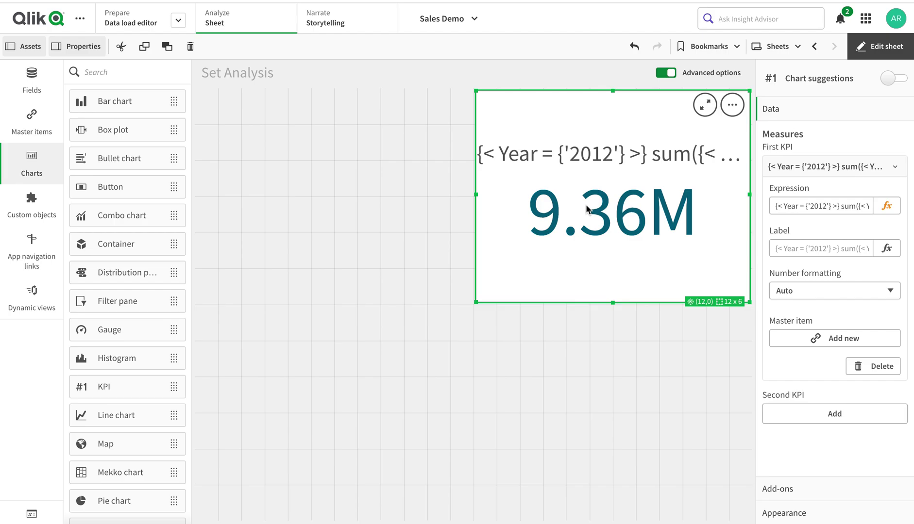
{"action": "key", "text": "Delete"}
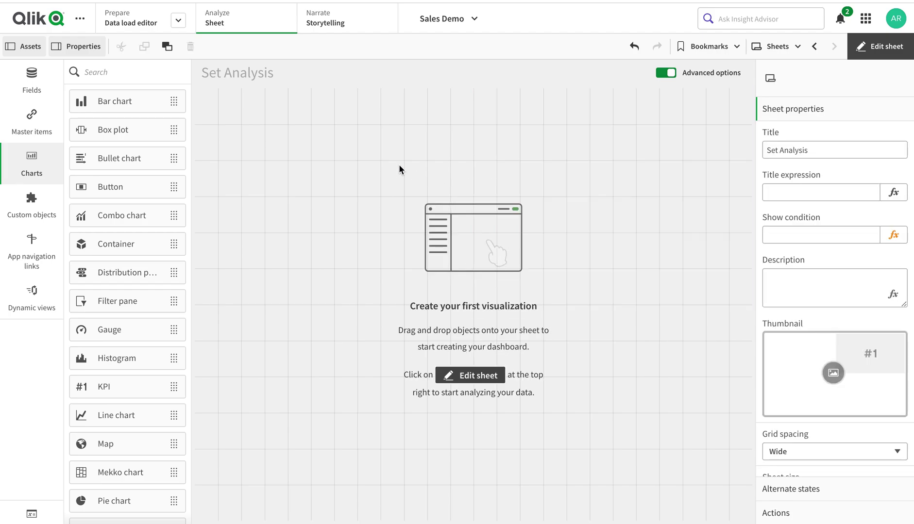
- Add a KPI chart to the empty sheet with Sum(SalesAmount) as its measure
{"action": "left_click", "coordinate": [108, 386]}
{"action": "left_click_drag", "start_coordinate": [108, 386], "coordinate": [374, 241]}
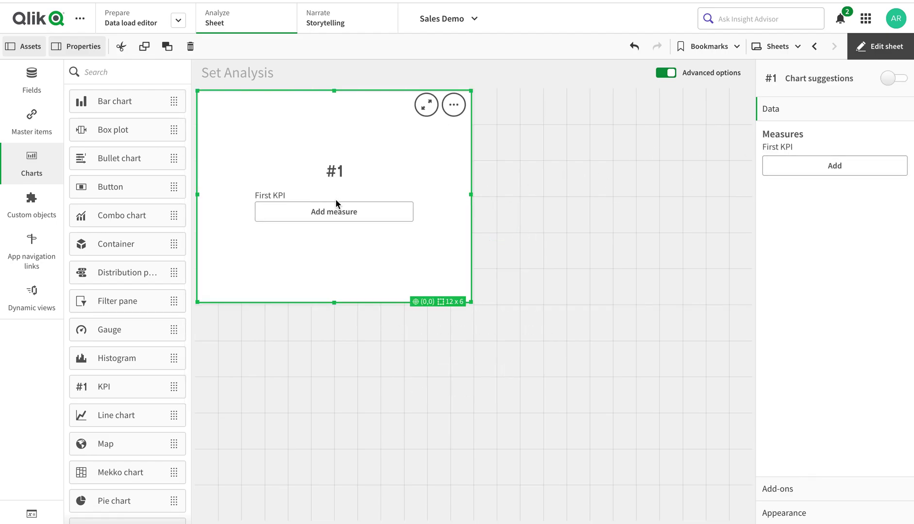
{"action": "left_click", "coordinate": [334, 219]}
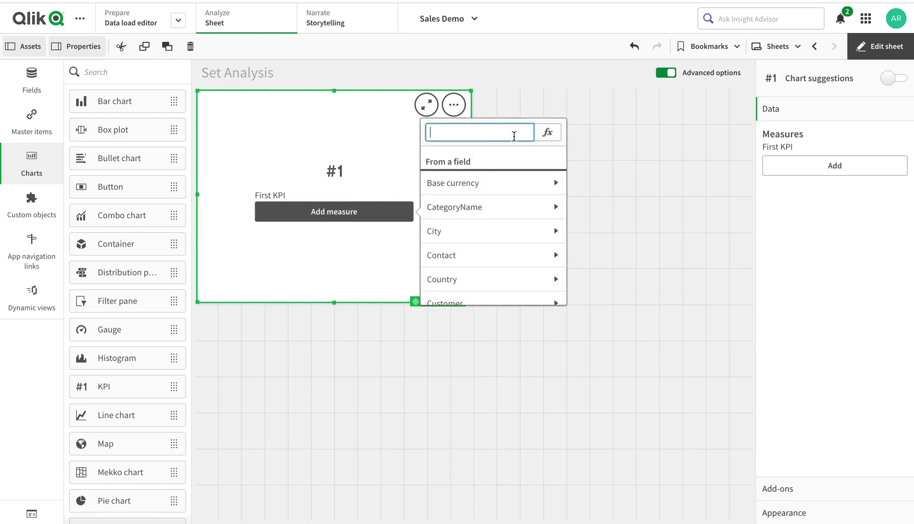
{"action": "type", "text": "sum"}
{"action": "key", "text": "BackSpace"}
{"action": "type", "text": "ales"}
{"action": "left_click", "coordinate": [530, 206]}
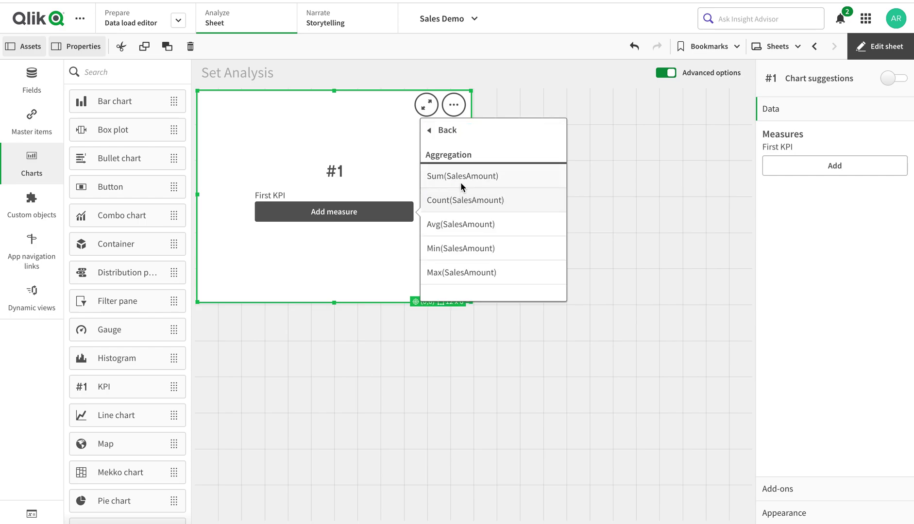
{"action": "left_click", "coordinate": [461, 181]}
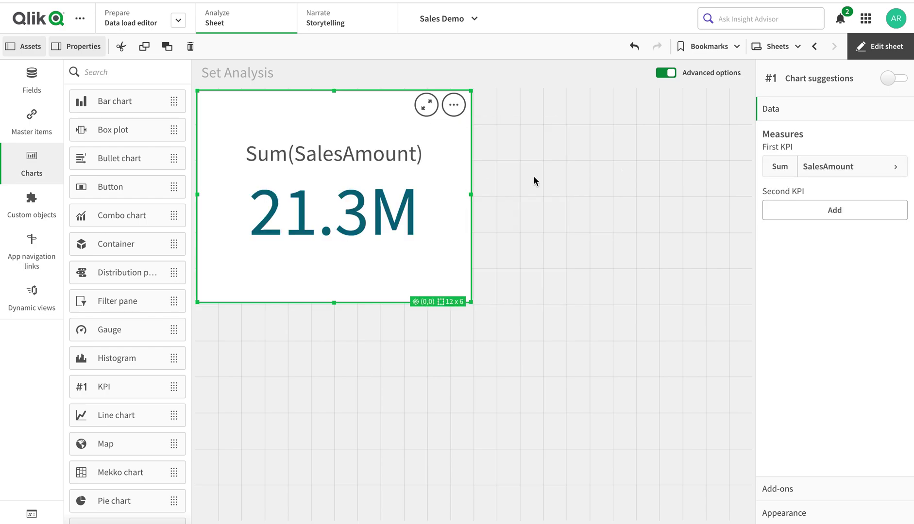
- Edit the KPI's measure expression to Sum({< Year = {'2012'}>}SalesAmount)
{"action": "left_click", "coordinate": [876, 168]}
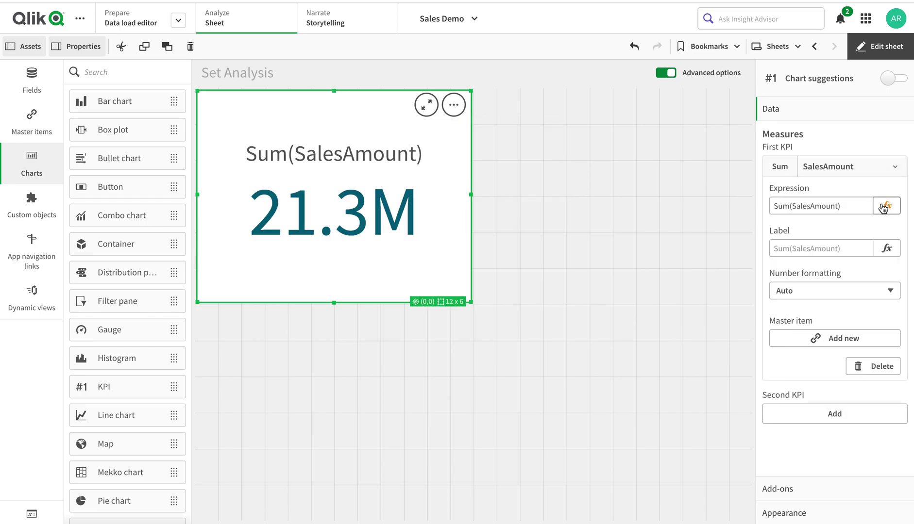
{"action": "left_click", "coordinate": [884, 207]}
{"action": "left_click", "coordinate": [66, 56]}
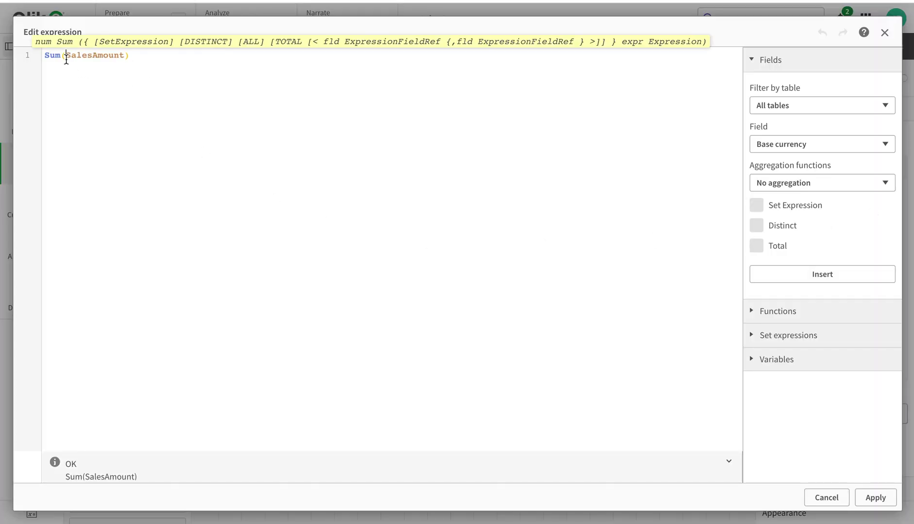
{"action": "type", "text": "{<>}"}
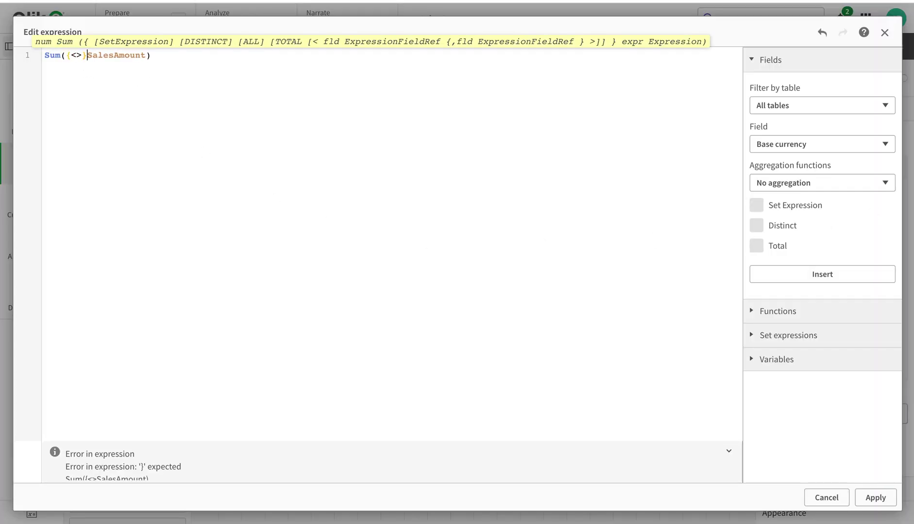
{"action": "type", "text": " Year "}
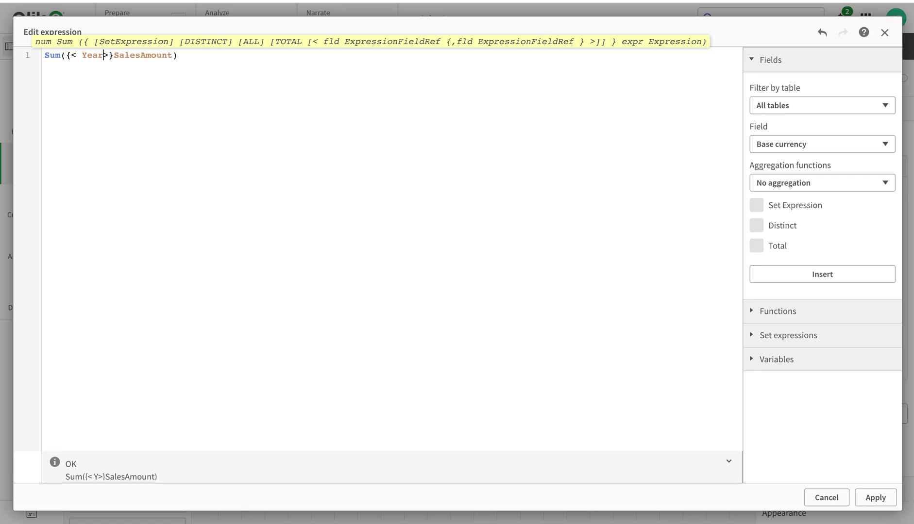
{"action": "type", "text": "= {201"}
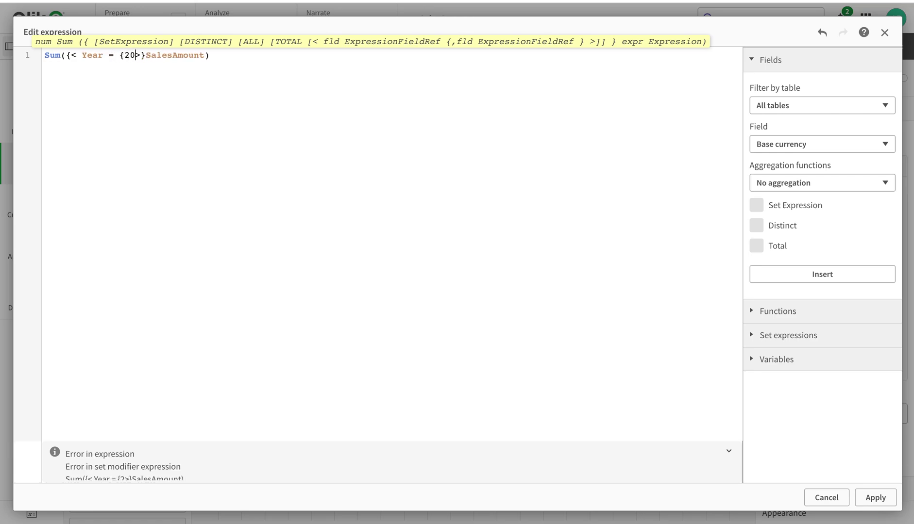
{"action": "key", "text": "BackSpace"}
{"action": "key", "text": "BackSpace"}
{"action": "key", "text": "BackSpace"}
{"action": "type", "text": "'20"}
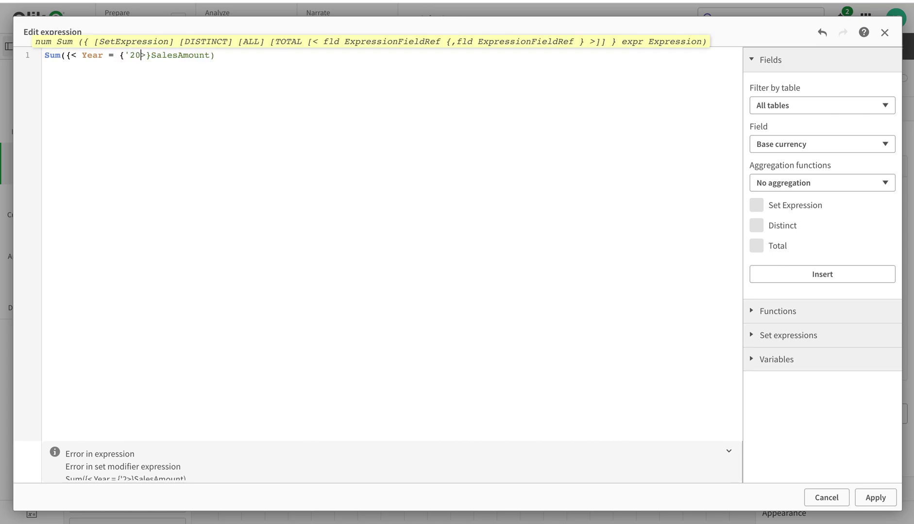
{"action": "type", "text": "12'}"}
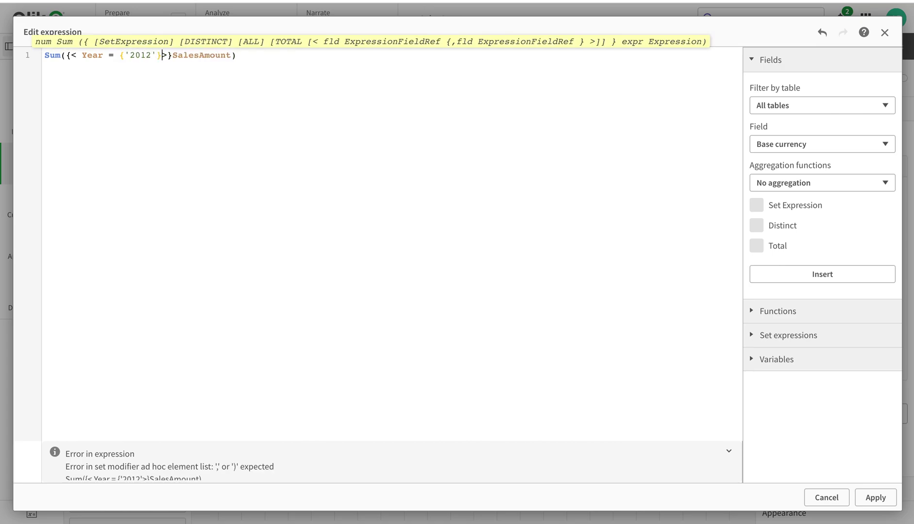
- Copy the whole measure expression and apply it to the KPI
{"action": "left_click_drag", "start_coordinate": [247, 54], "coordinate": [1, 24]}
{"action": "key", "text": "ctrl+c"}
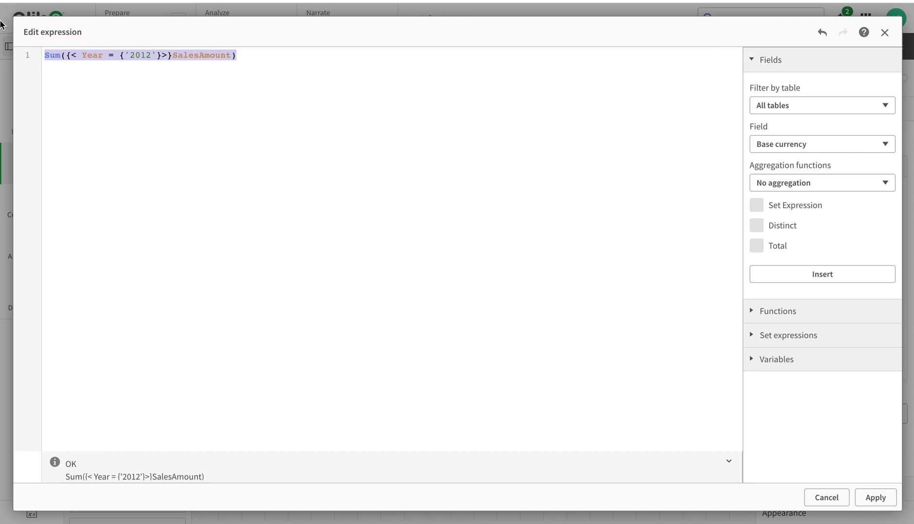
{"action": "left_click", "coordinate": [876, 498]}
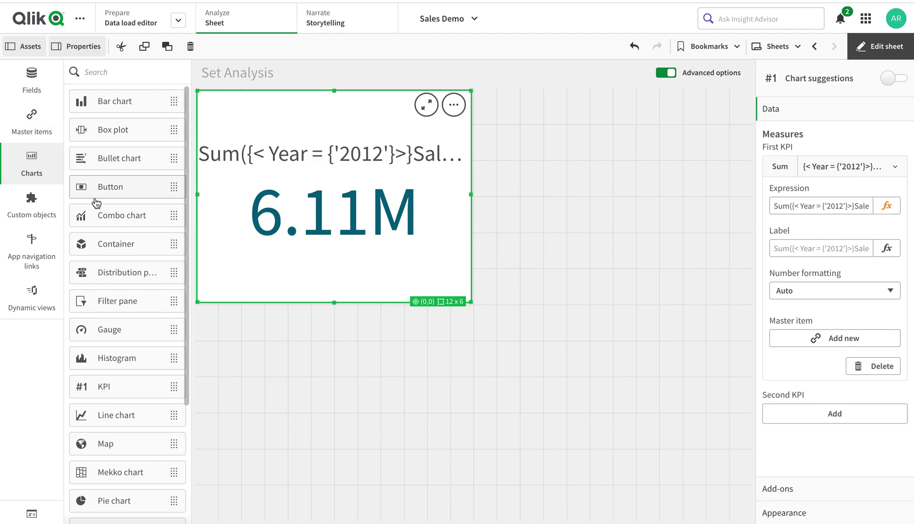
- Add a second KPI beside the first and paste the copied expression as its new measure expression
{"action": "left_click_drag", "start_coordinate": [108, 388], "coordinate": [560, 196]}
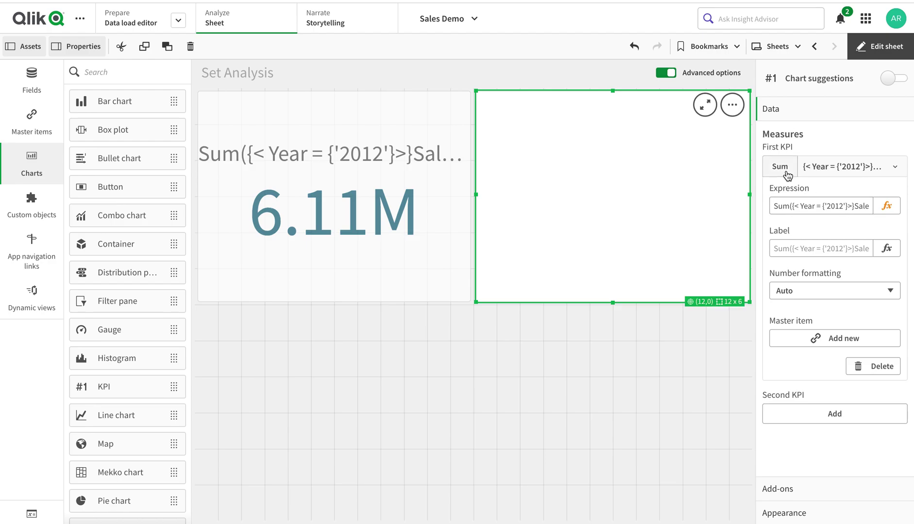
{"action": "left_click", "coordinate": [825, 171]}
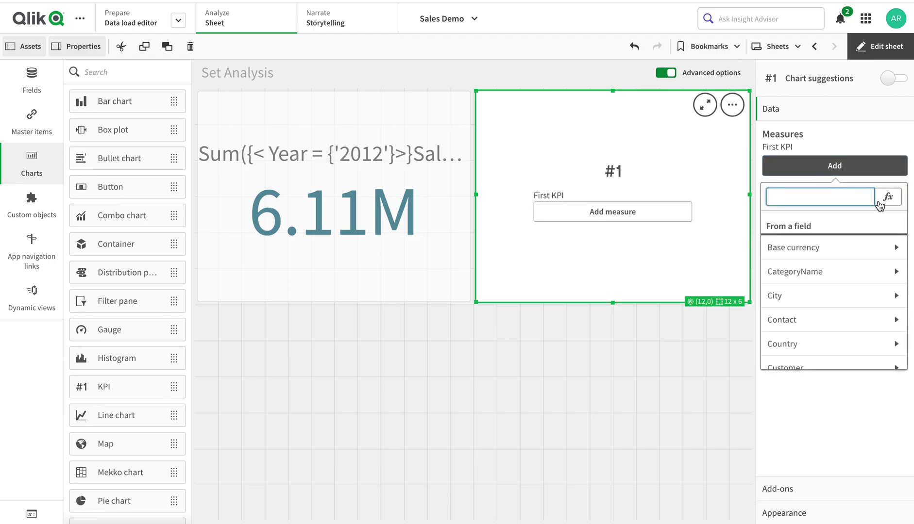
{"action": "left_click", "coordinate": [888, 196]}
{"action": "key", "text": "ctrl+v"}
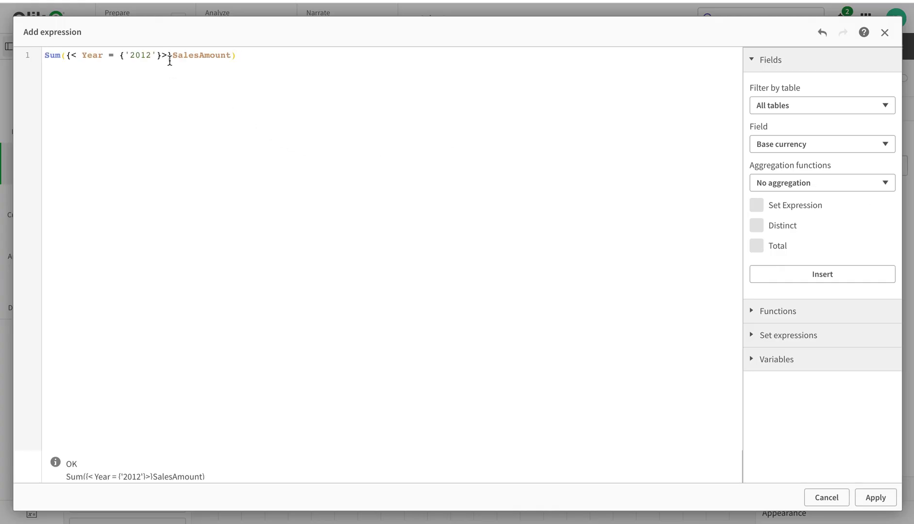
- Move the set expression {< Year = {'2012'}>} out of the aggregation to precede Sum(SalesAmount), and apply the measure
{"action": "left_click_drag", "start_coordinate": [172, 56], "coordinate": [68, 57]}
{"action": "key", "text": "ctrl+c"}
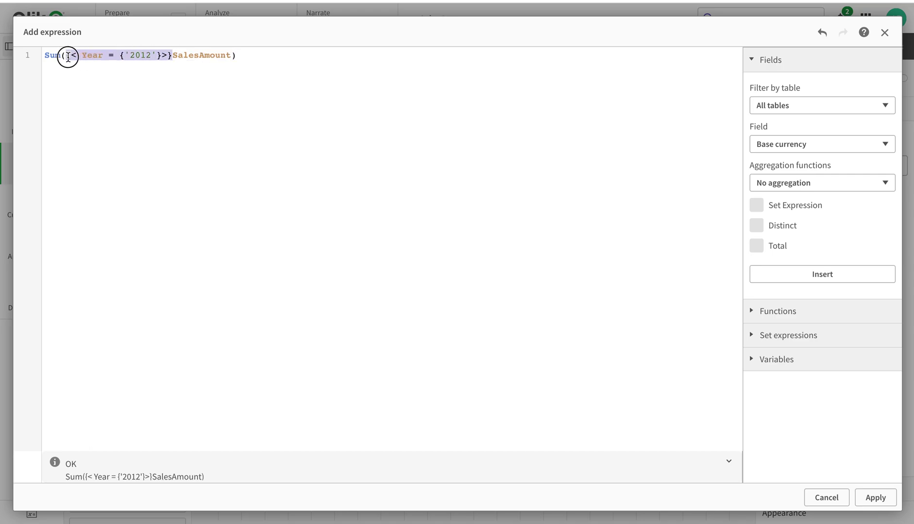
{"action": "key", "text": "BackSpace"}
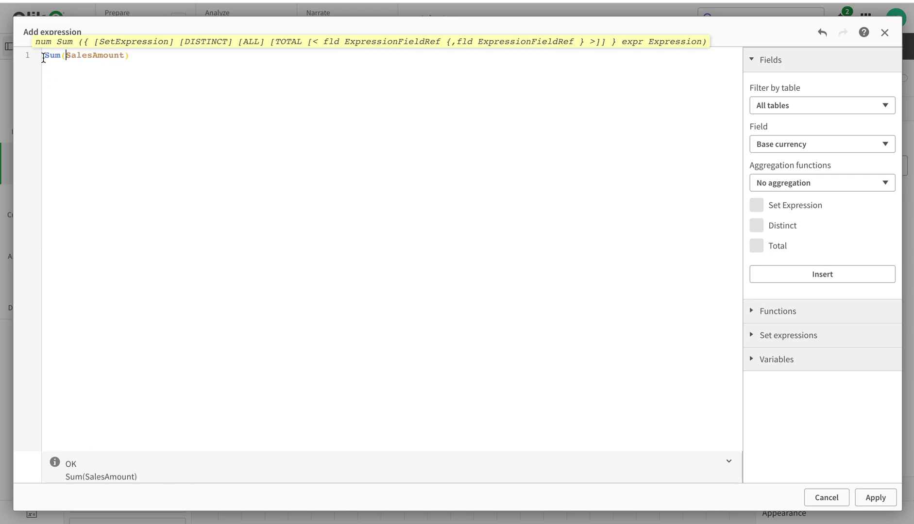
{"action": "left_click", "coordinate": [43, 57]}
{"action": "key", "text": "ctrl+v"}
{"action": "left_click", "coordinate": [870, 497]}
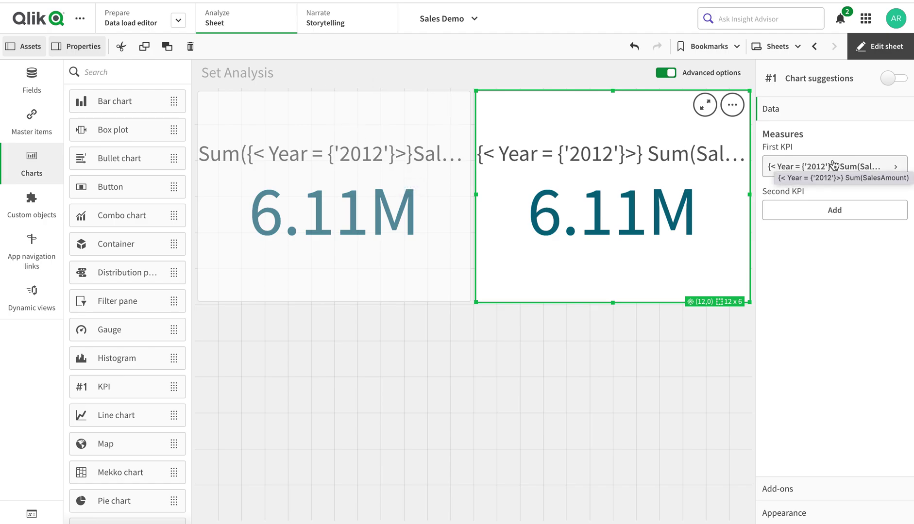
- Reopen the second KPI's measure expression and insert an empty set modifier {<>} before SalesAmount inside Sum
{"action": "left_click", "coordinate": [832, 166]}
{"action": "left_click", "coordinate": [887, 205]}
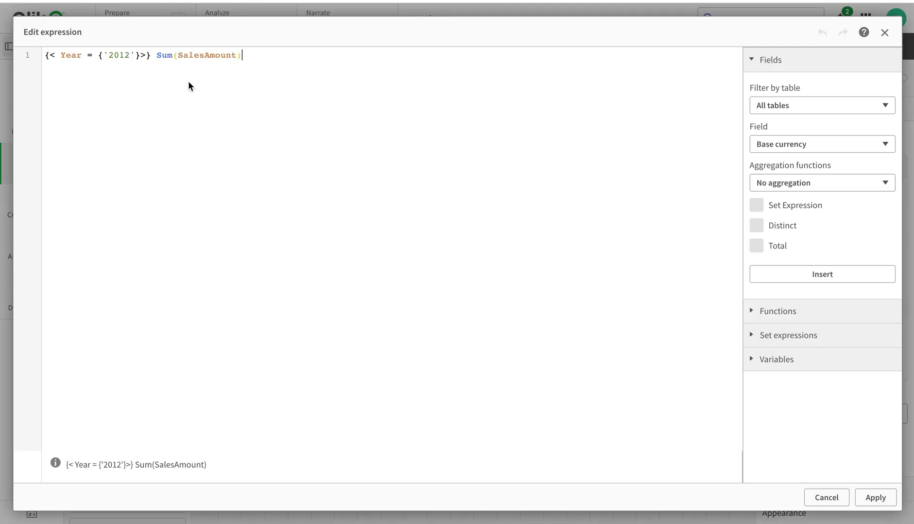
{"action": "left_click", "coordinate": [180, 56]}
{"action": "type", "text": "{<>"}
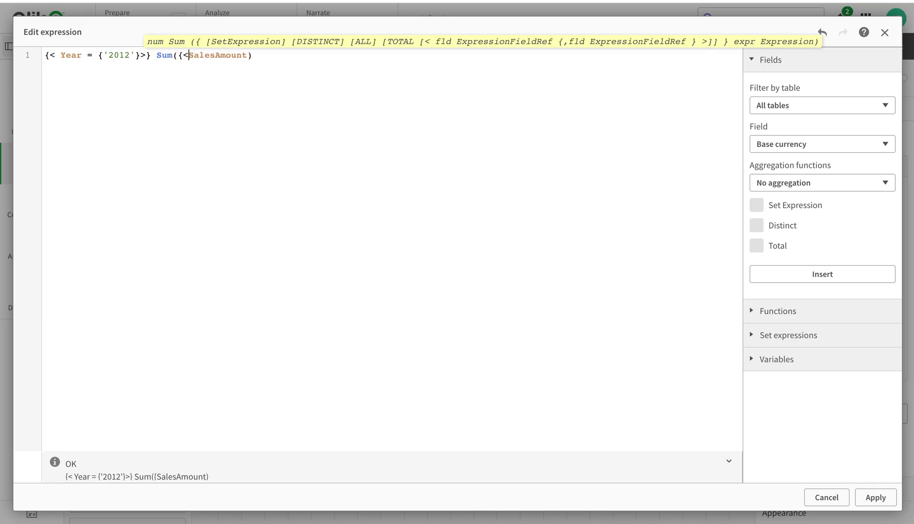
{"action": "type", "text": "}"}
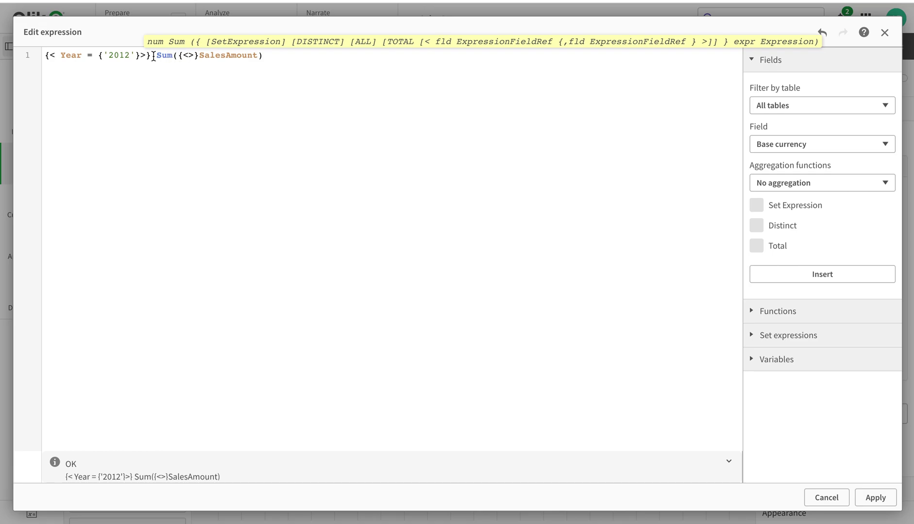
- Fill the inner set modifier with CategoryName = {'Swimwar'} and apply the expression to the second KPI
{"action": "left_click", "coordinate": [188, 56]}
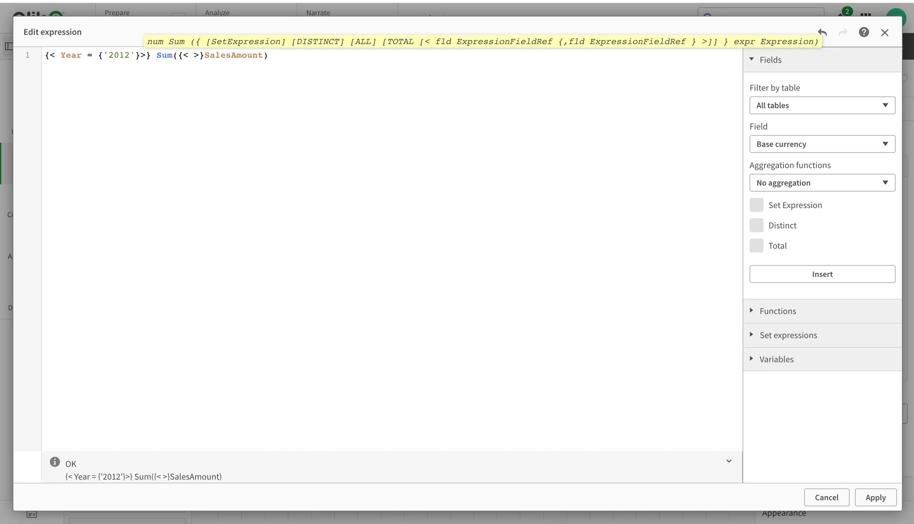
{"action": "type", "text": "Cat"}
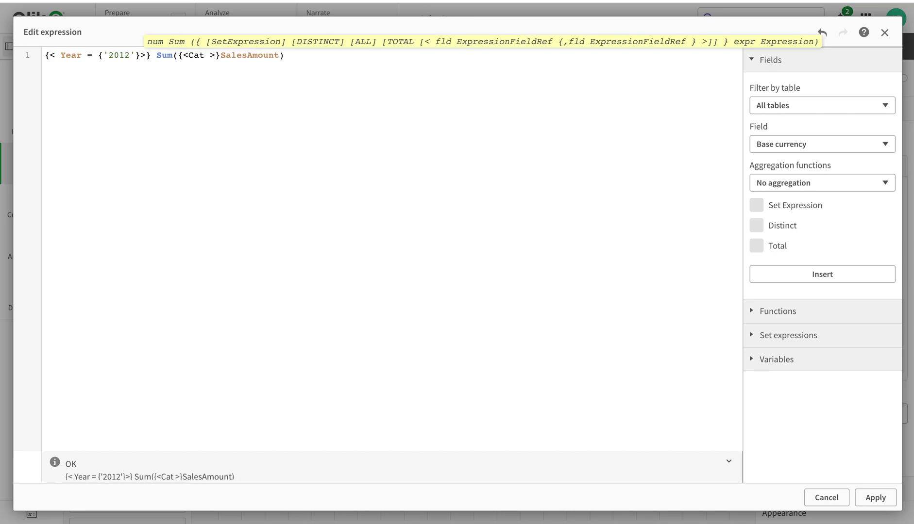
{"action": "key", "text": "Return"}
{"action": "type", "text": "= {'"}
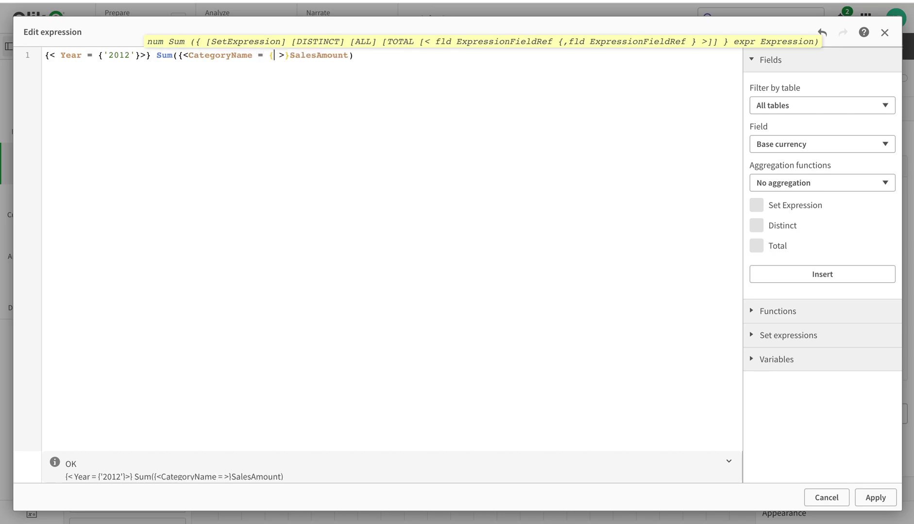
{"action": "type", "text": "Sim"}
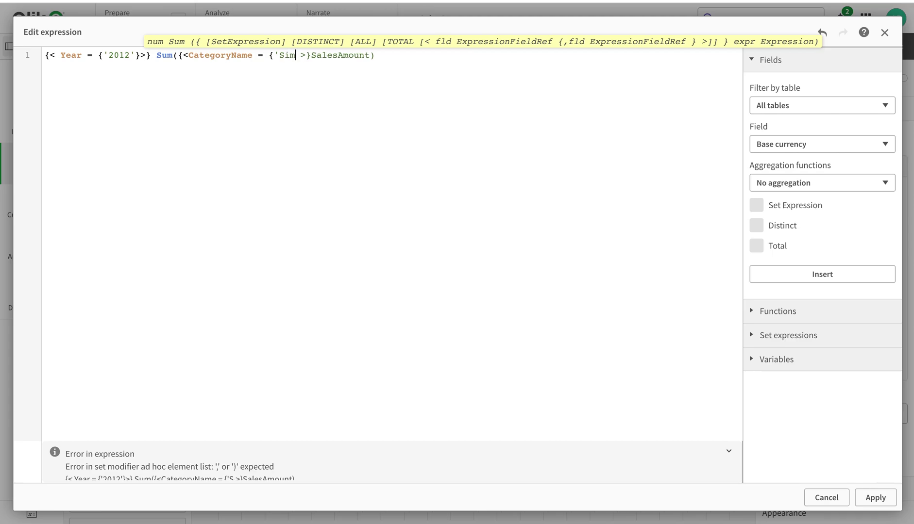
{"action": "key", "text": "BackSpace"}
{"action": "key", "text": "BackSpace"}
{"action": "type", "text": "wime"}
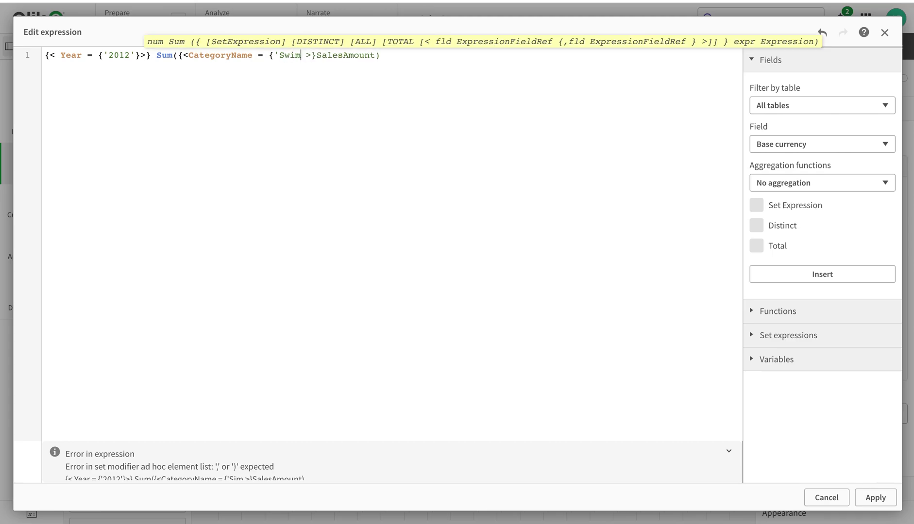
{"action": "key", "text": "BackSpace"}
{"action": "type", "text": "war'}"}
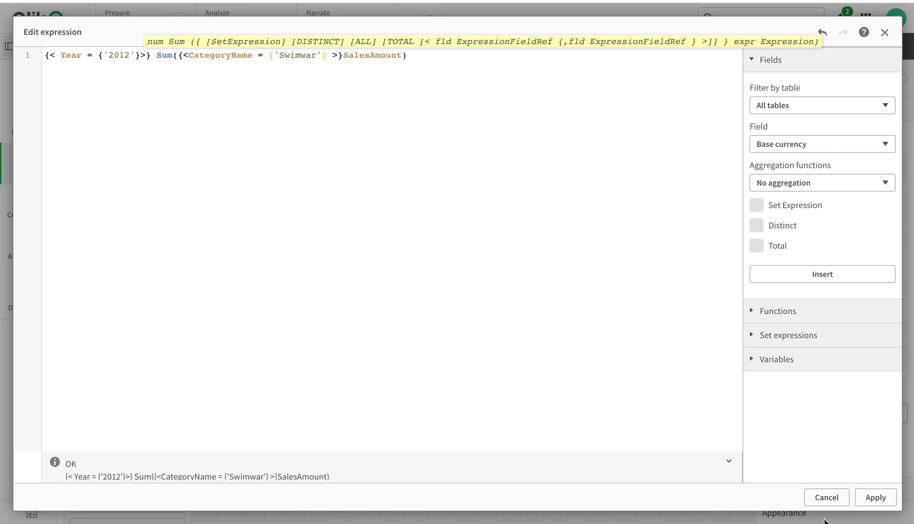
{"action": "left_click", "coordinate": [874, 496]}
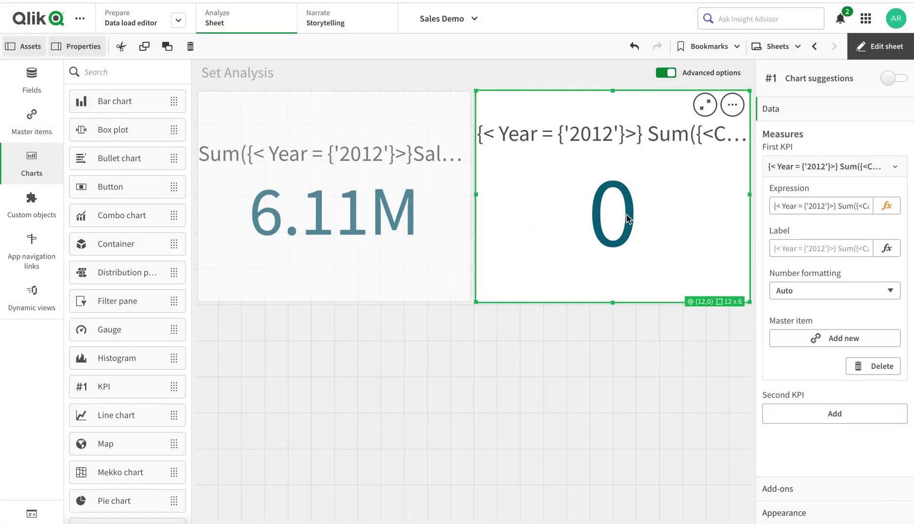
- Correct the category value in the second KPI's inner set modifier to 'Swimwear' and apply the expression
{"action": "left_click", "coordinate": [887, 206]}
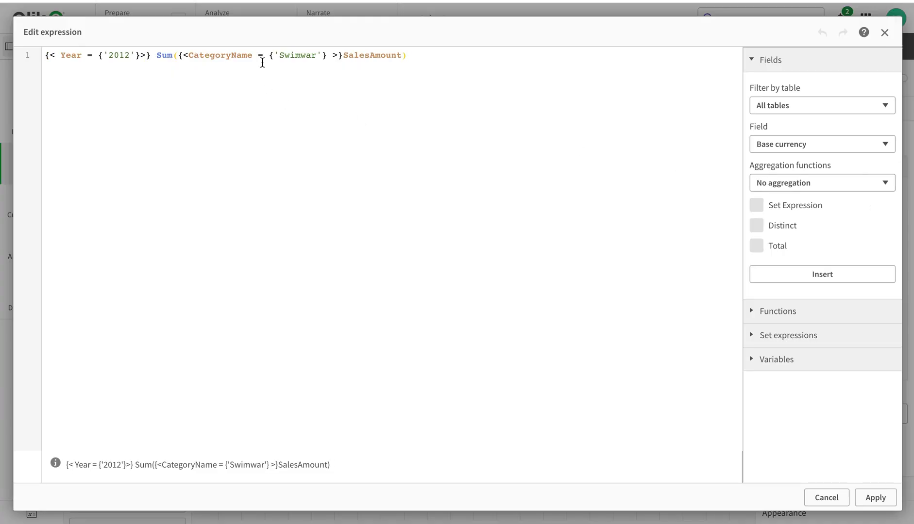
{"action": "left_click", "coordinate": [307, 57]}
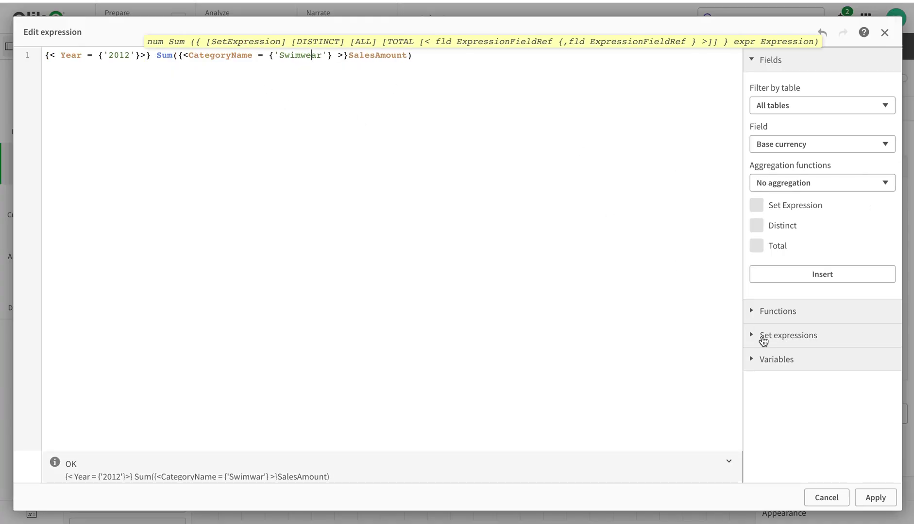
{"action": "left_click", "coordinate": [874, 497]}
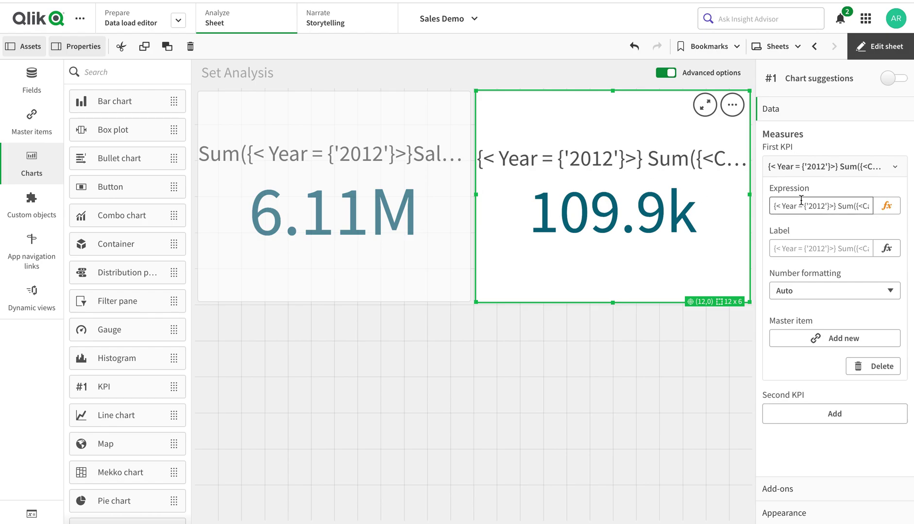
- Examine the outer {< Year = {'2012'}>} set expression in the second KPI's measure and apply the expression as is
{"action": "left_click", "coordinate": [884, 205]}
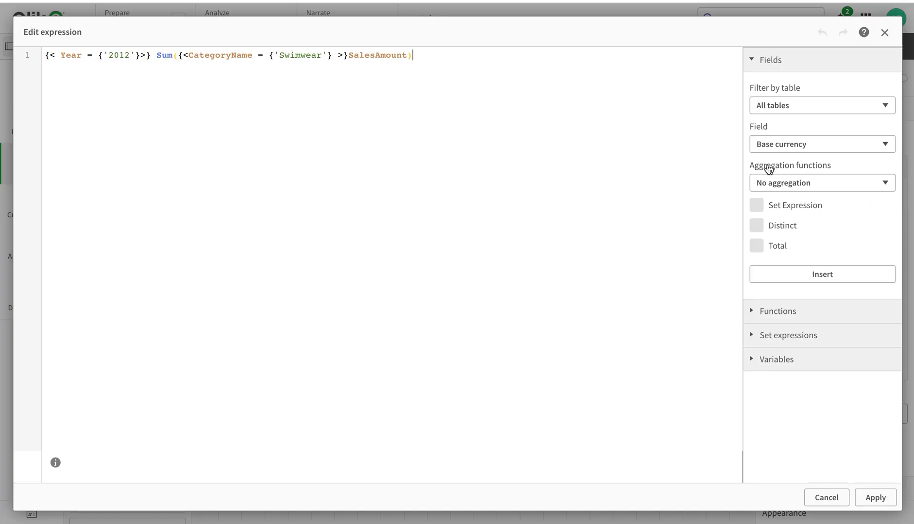
{"action": "left_click_drag", "start_coordinate": [151, 55], "coordinate": [51, 55]}
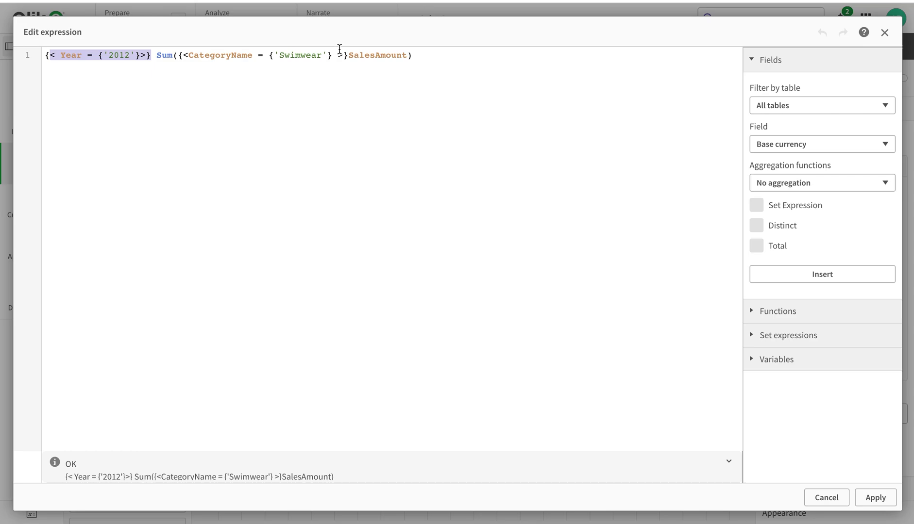
{"action": "left_click", "coordinate": [878, 493]}
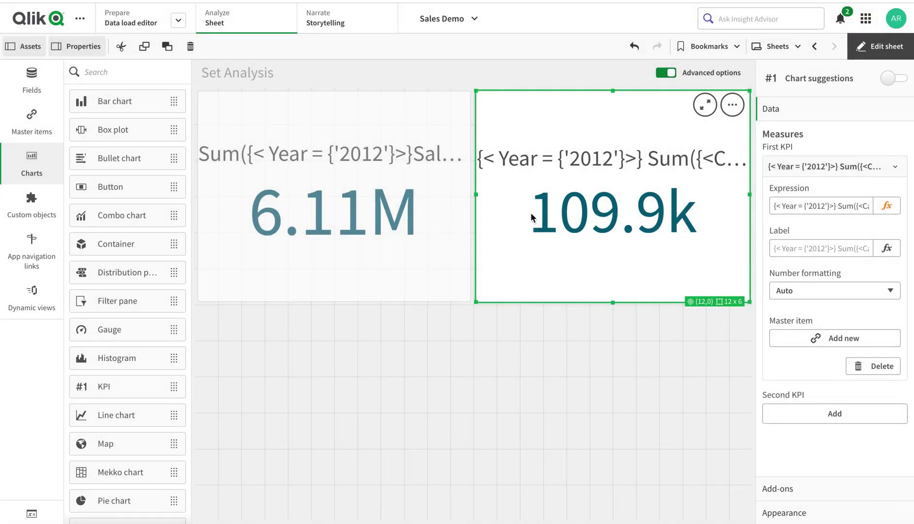
- Paste a copy of the second KPI into the empty grid area below the first KPI
{"action": "left_click", "coordinate": [525, 269]}
{"action": "left_click", "coordinate": [542, 371]}
{"action": "left_click", "coordinate": [545, 263]}
{"action": "left_click", "coordinate": [552, 412]}
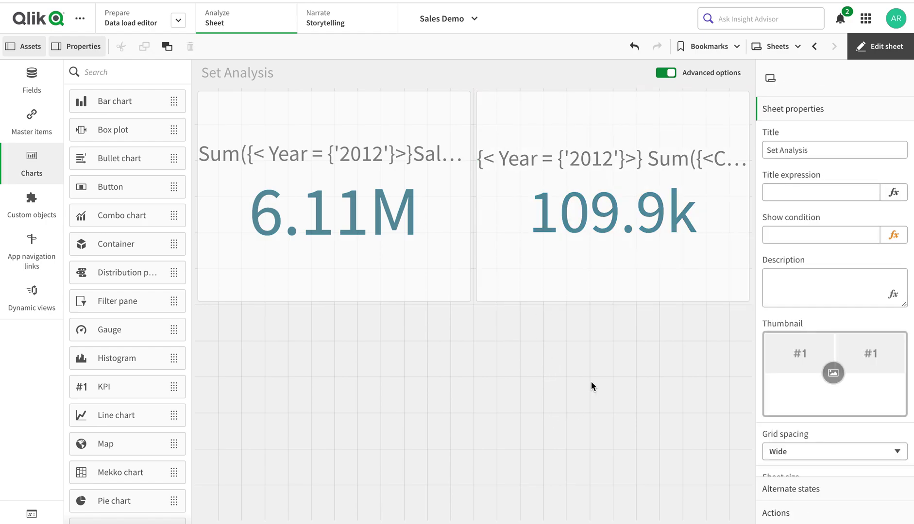
{"action": "key", "text": "ctrl+v"}
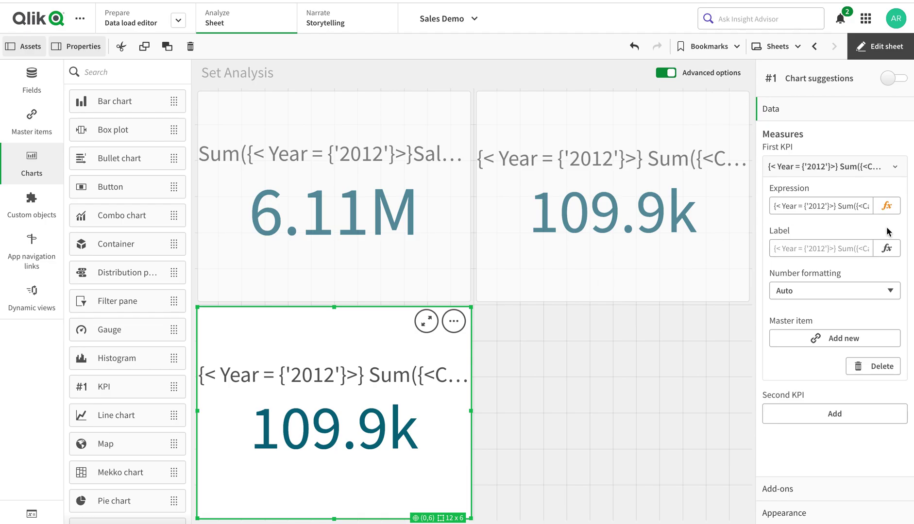
- Add the set identifier 1 before the inner CategoryName modifier in the copied KPI's expression and apply it
{"action": "left_click", "coordinate": [887, 205]}
{"action": "left_click", "coordinate": [185, 58]}
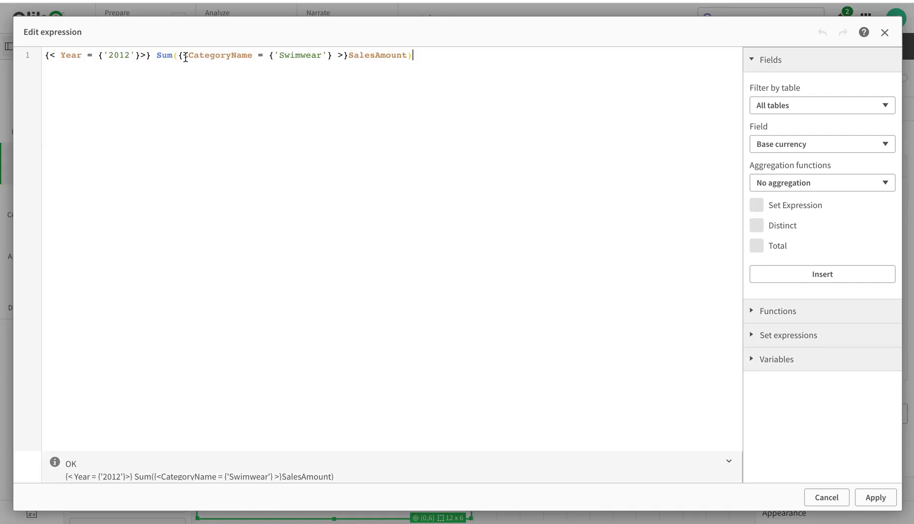
{"action": "type", "text": "1"}
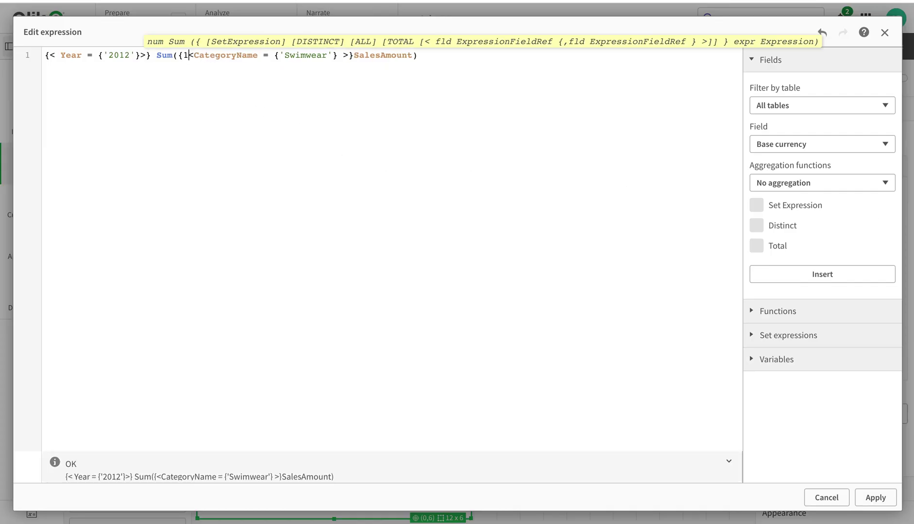
{"action": "left_click", "coordinate": [886, 502]}
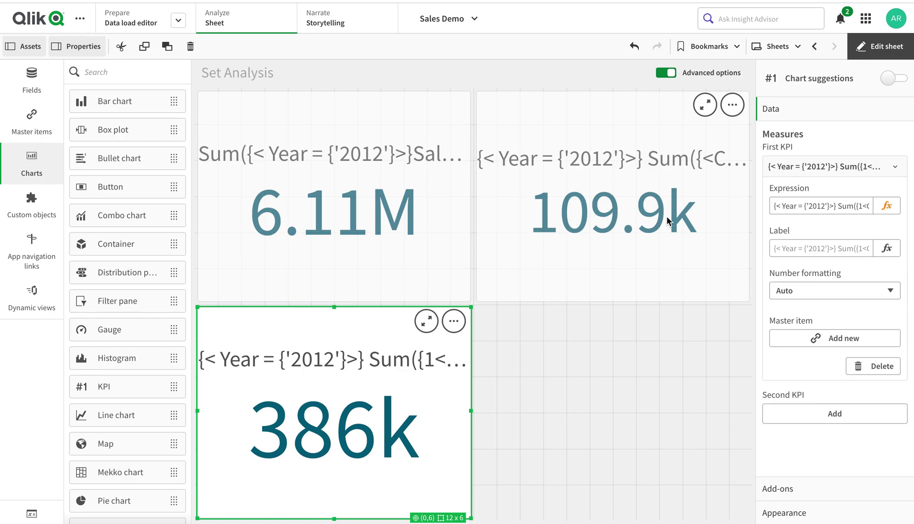
- Try $ as the inner set identifier in the copied KPI's expression, remove it, and put 1 back
{"action": "left_click", "coordinate": [887, 206]}
{"action": "left_click_drag", "start_coordinate": [151, 55], "coordinate": [1, 56]}
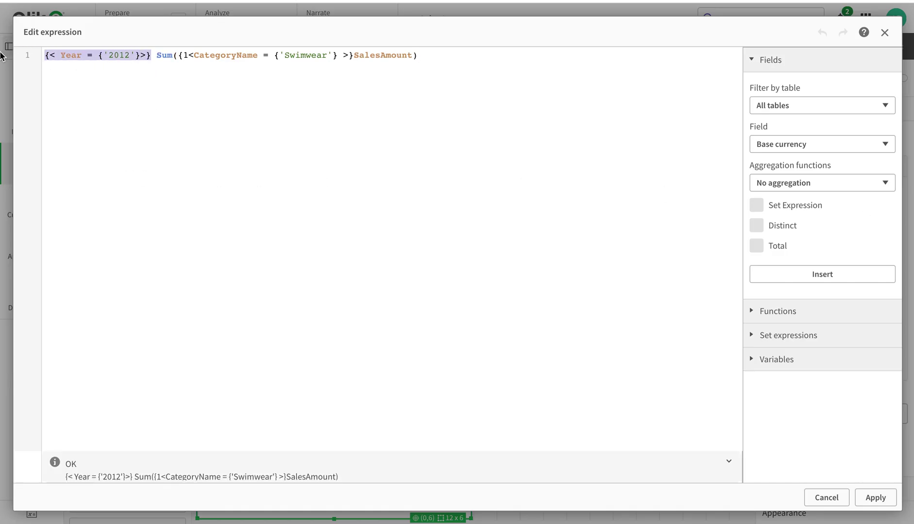
{"action": "left_click", "coordinate": [184, 57]}
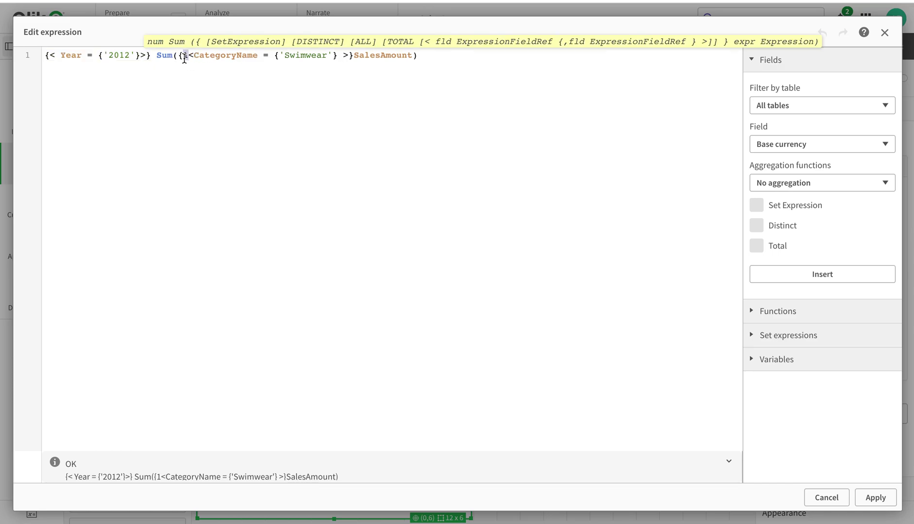
{"action": "left_click_drag", "start_coordinate": [152, 56], "coordinate": [42, 56]}
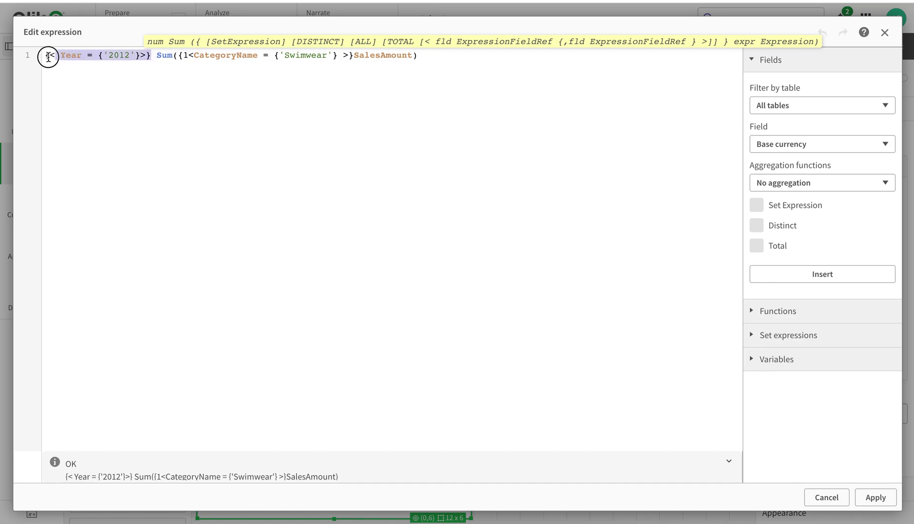
{"action": "left_click", "coordinate": [187, 53]}
{"action": "double_click", "coordinate": [186, 52]}
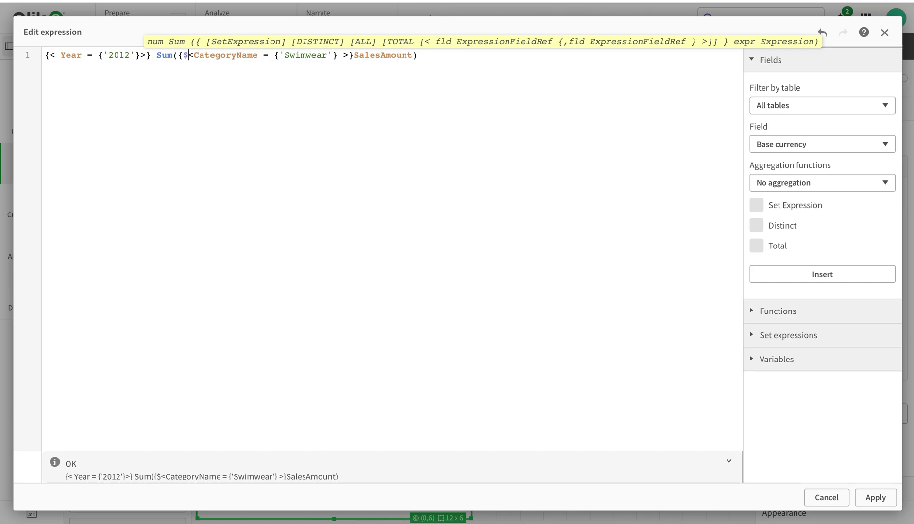
{"action": "key", "text": "BackSpace"}
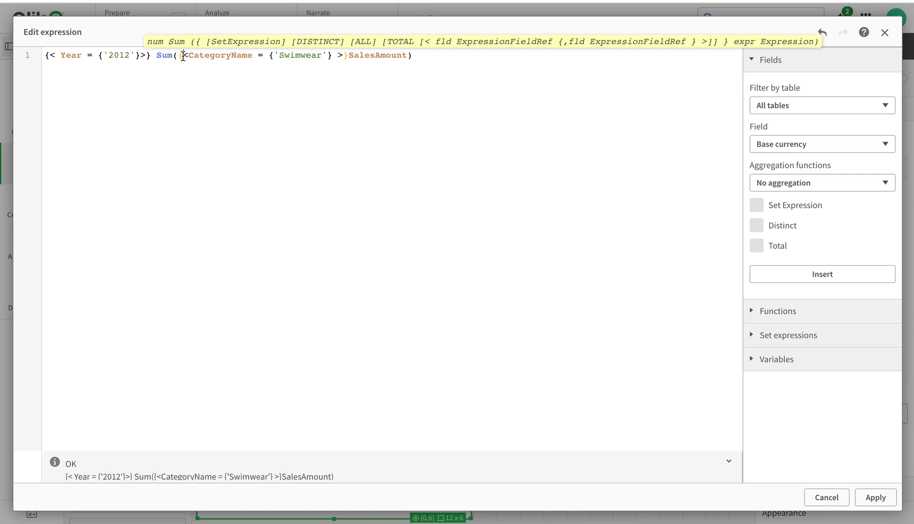
{"action": "type", "text": "1"}
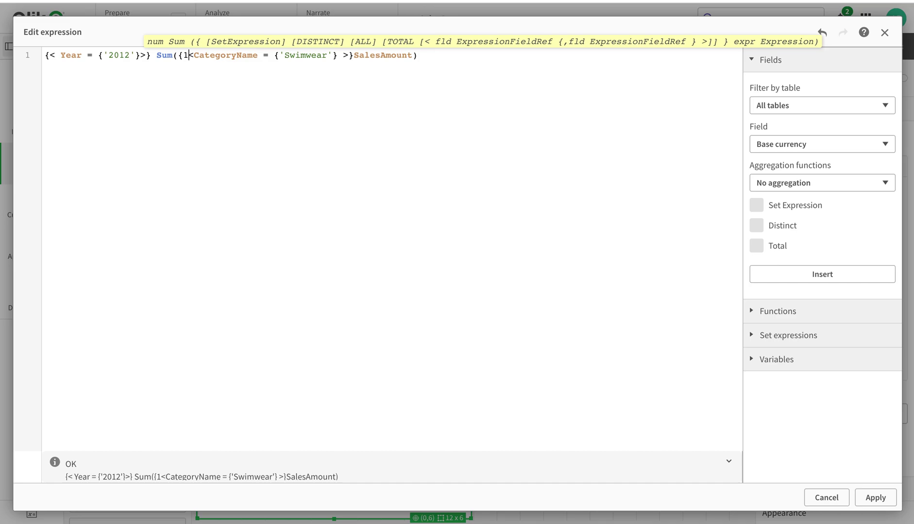
- Replace the inner set identifier 1 with $_1 in the copied KPI's expression and apply it
{"action": "left_click_drag", "start_coordinate": [152, 55], "coordinate": [45, 54]}
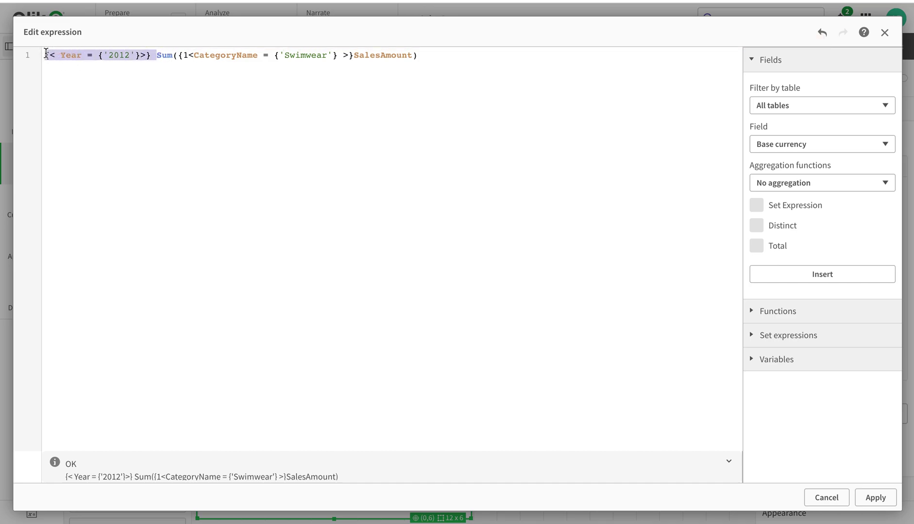
{"action": "left_click", "coordinate": [188, 54]}
{"action": "key", "text": "BackSpace"}
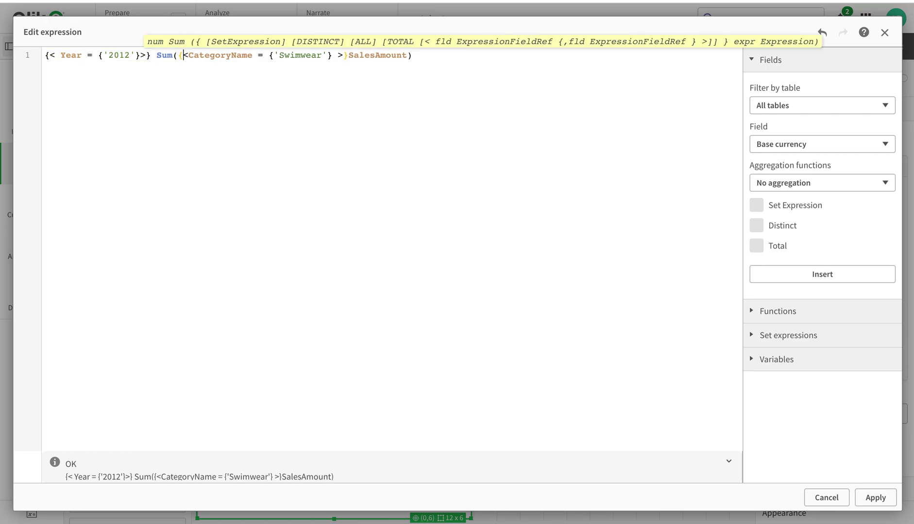
{"action": "type", "text": "$_1"}
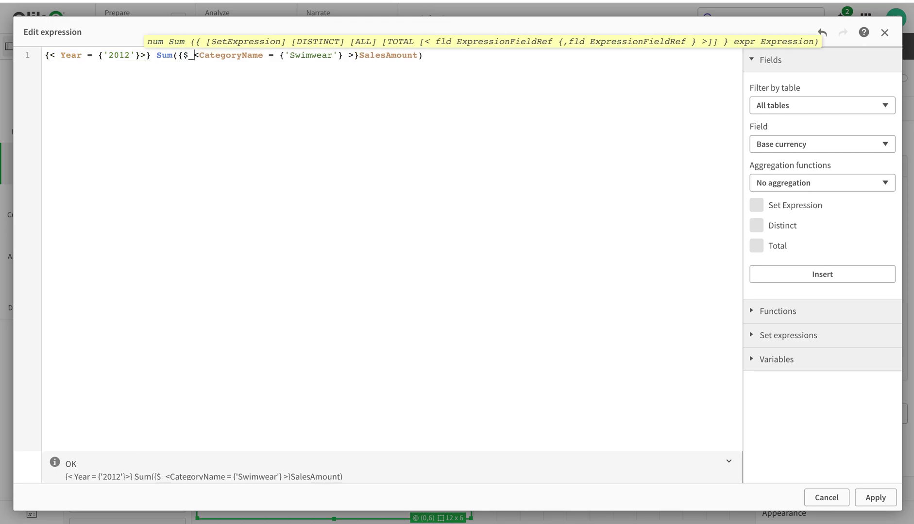
{"action": "left_click", "coordinate": [875, 497]}
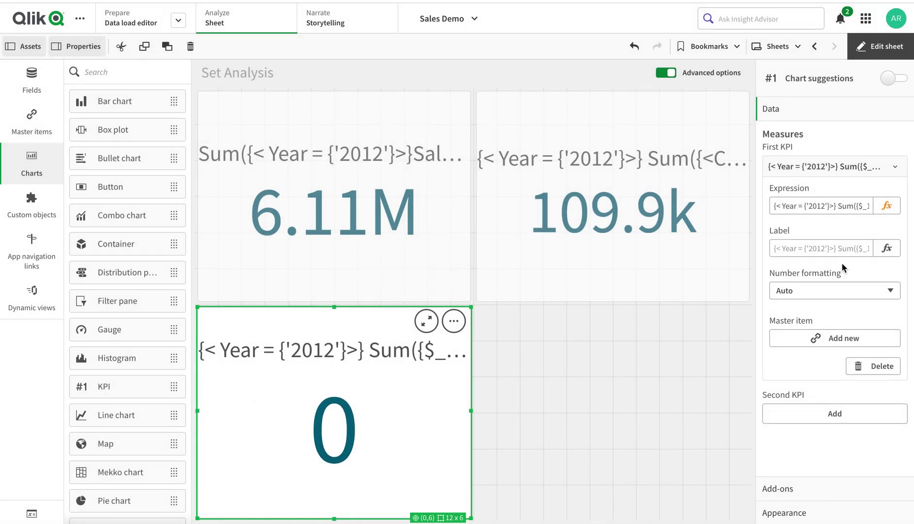
- Remove the $_1 identifier from the inner set expression of the copied KPI and apply the measure
{"action": "left_click", "coordinate": [886, 206]}
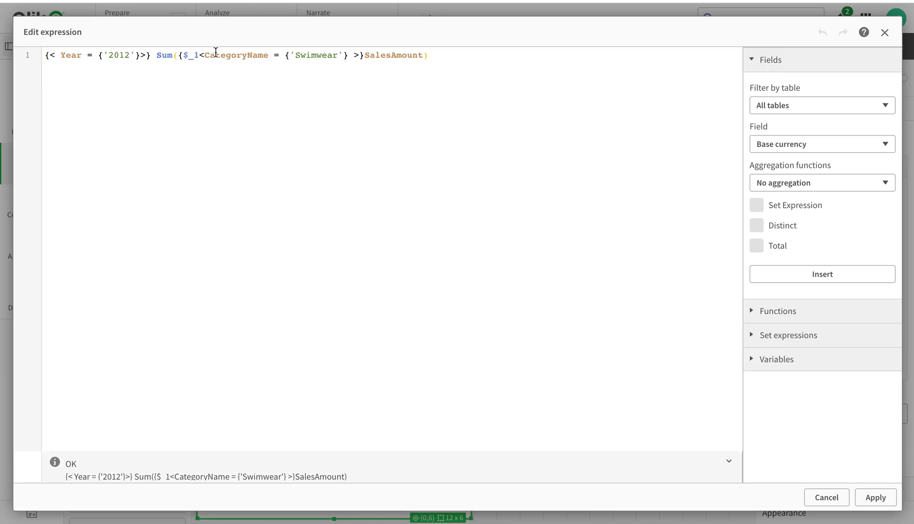
{"action": "left_click", "coordinate": [199, 55]}
{"action": "key", "text": "BackSpace"}
{"action": "key", "text": "BackSpace"}
{"action": "key", "text": "BackSpace"}
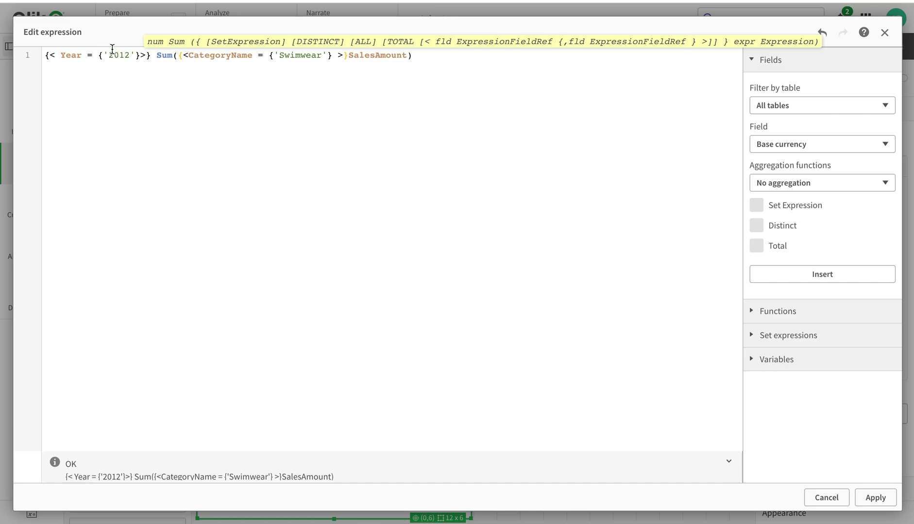
{"action": "left_click_drag", "start_coordinate": [158, 55], "coordinate": [29, 54]}
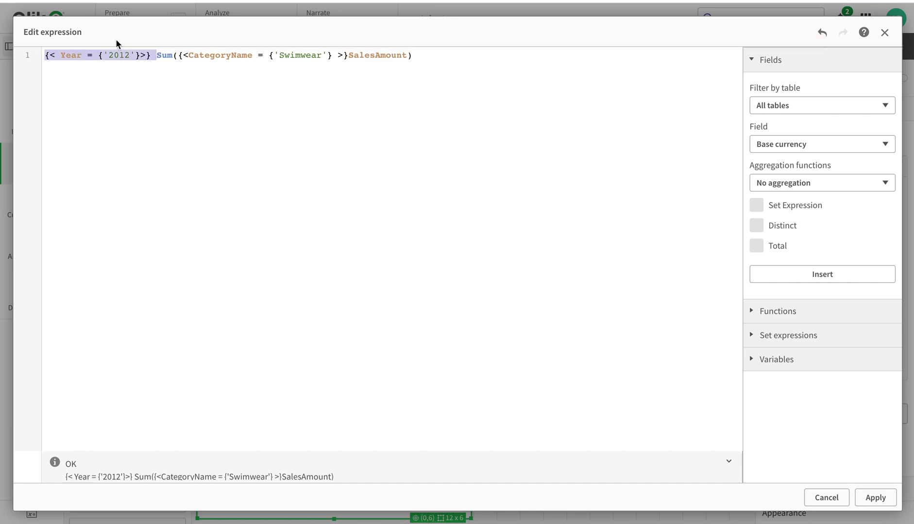
{"action": "left_click", "coordinate": [157, 55]}
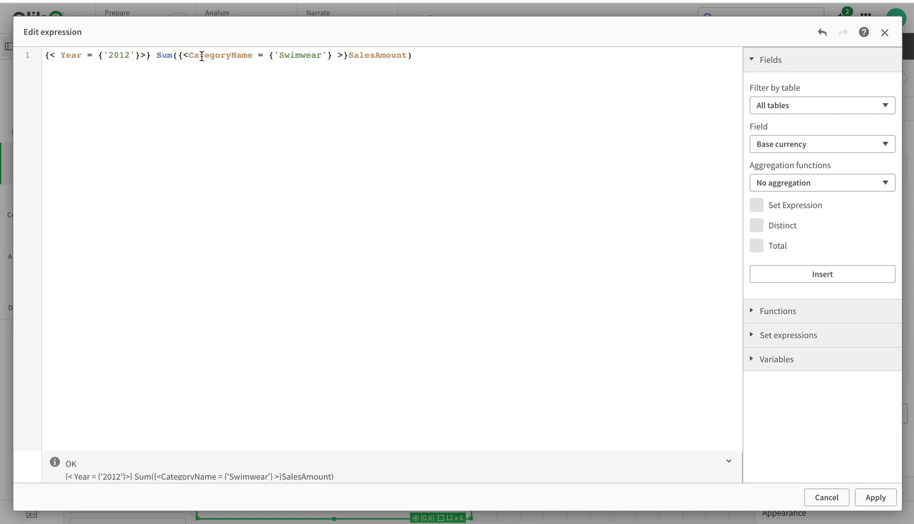
{"action": "left_click", "coordinate": [879, 500]}
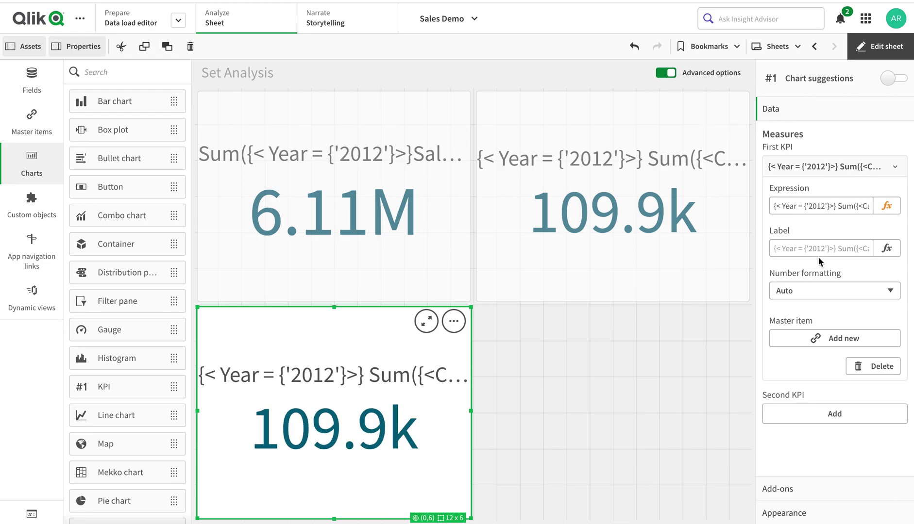
- Replace the copied KPI's inner CategoryName modifier with Year = {'2013'} and apply the expression
{"action": "left_click", "coordinate": [886, 206]}
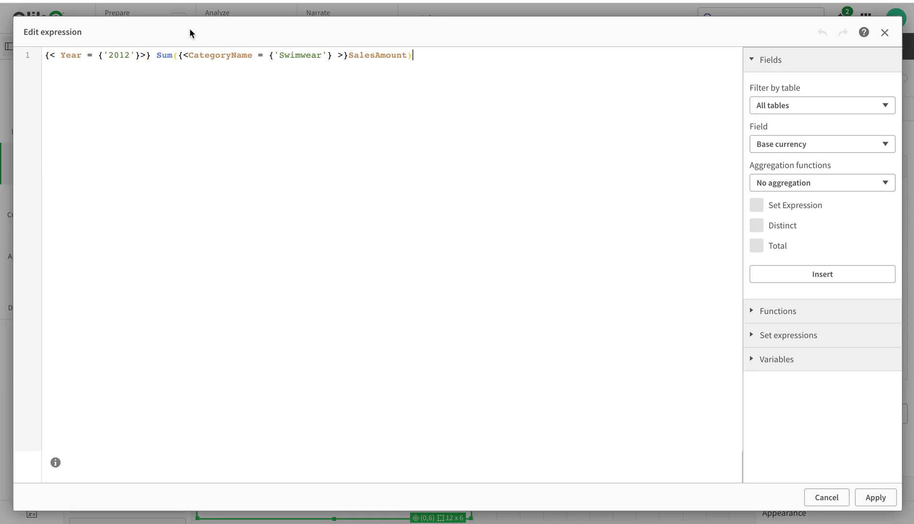
{"action": "left_click_drag", "start_coordinate": [337, 55], "coordinate": [190, 57]}
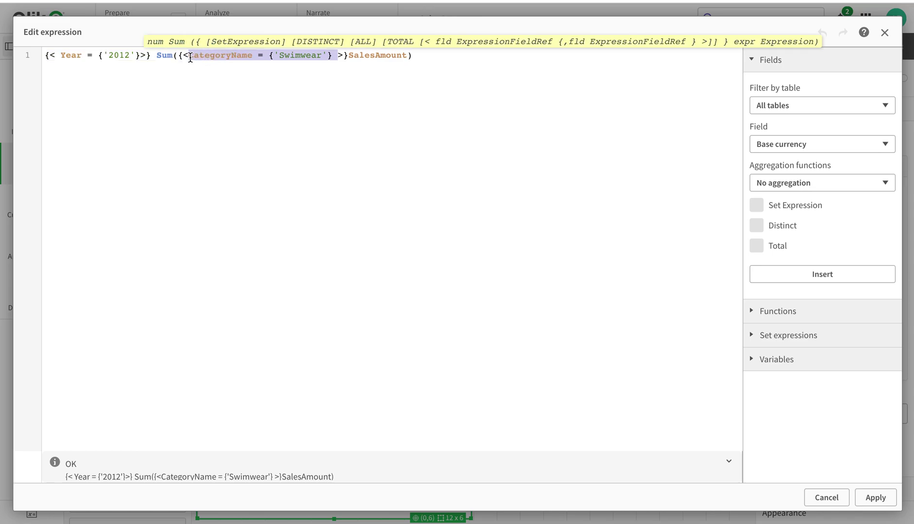
{"action": "type", "text": "Year"}
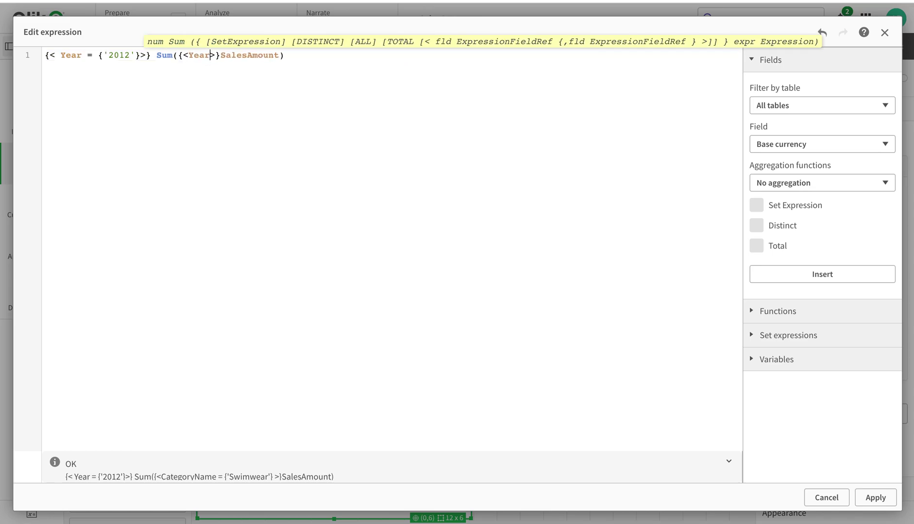
{"action": "type", "text": " = {'2013'"}
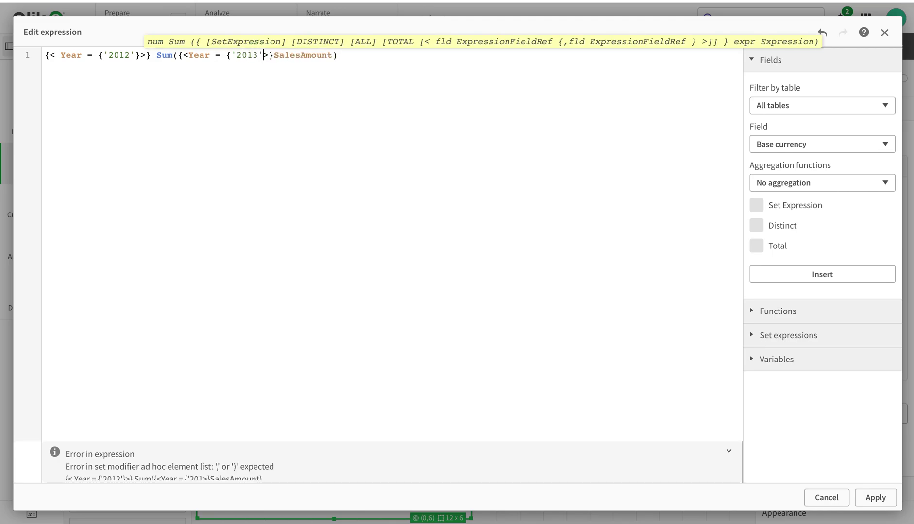
{"action": "type", "text": "}"}
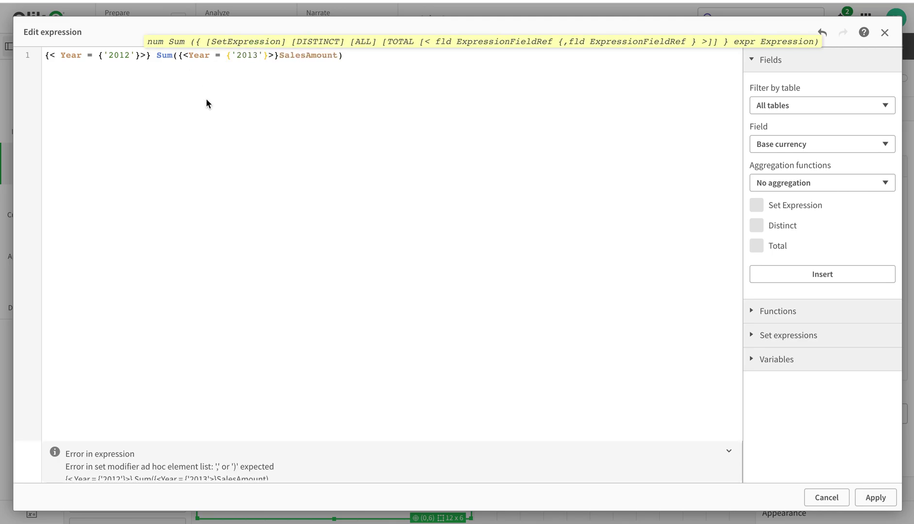
{"action": "left_click", "coordinate": [875, 497]}
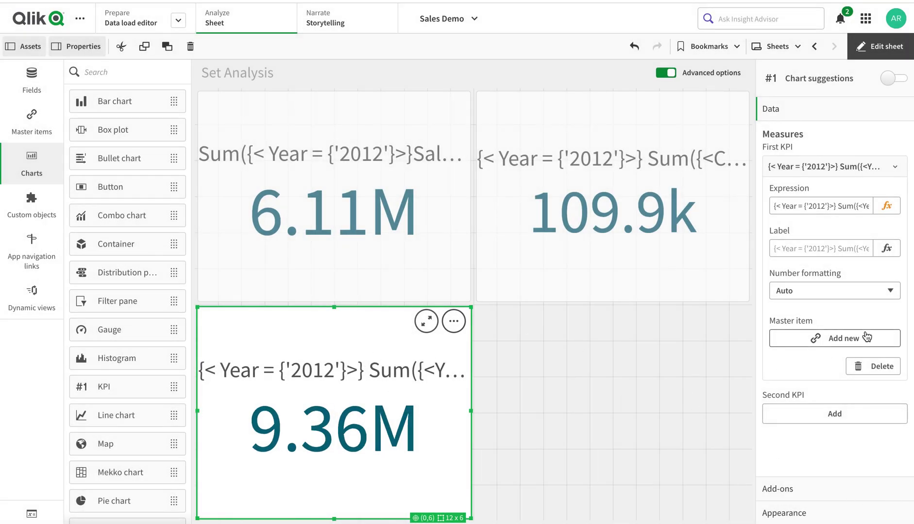
- Reopen the copied KPI's expression and compare the outer Year modifier with the inner Year modifier inside Sum
{"action": "left_click", "coordinate": [895, 203]}
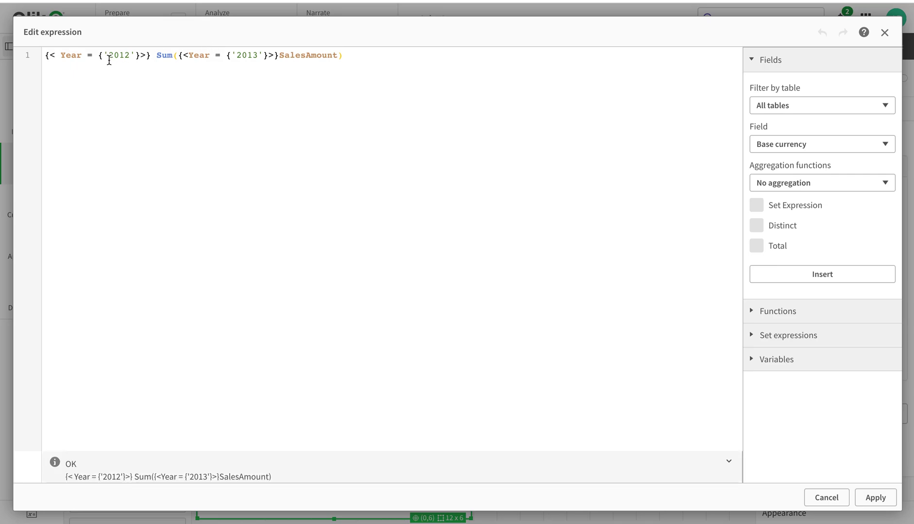
{"action": "left_click_drag", "start_coordinate": [151, 54], "coordinate": [21, 58]}
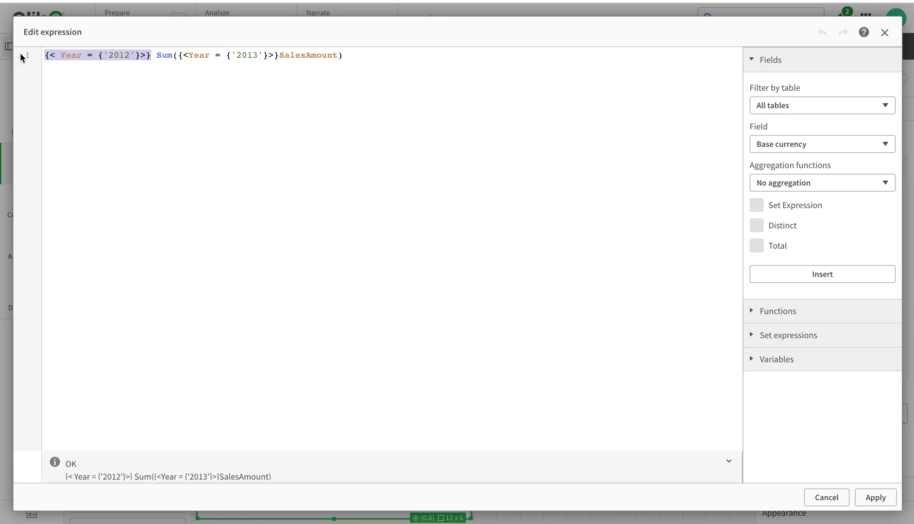
{"action": "left_click", "coordinate": [202, 50]}
{"action": "left_click", "coordinate": [71, 54]}
{"action": "left_click", "coordinate": [206, 55]}
{"action": "left_click", "coordinate": [69, 60]}
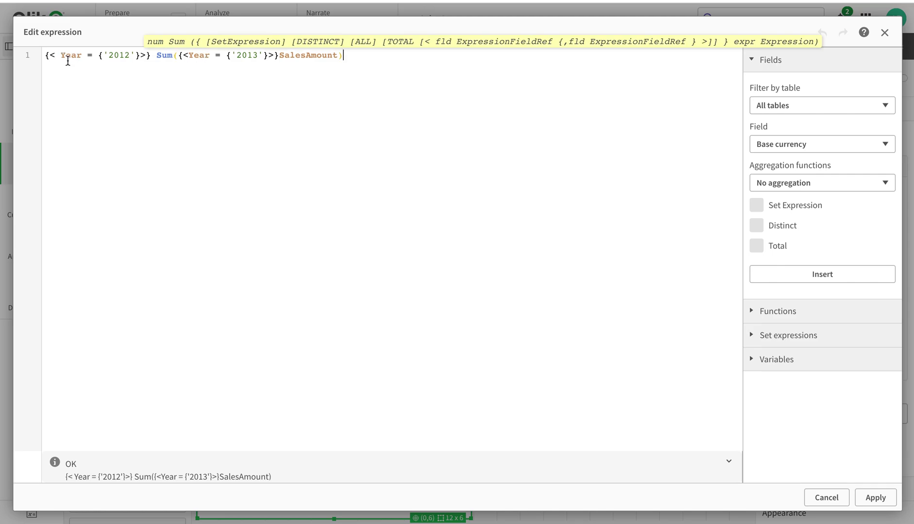
{"action": "left_click", "coordinate": [202, 53]}
{"action": "left_click_drag", "start_coordinate": [268, 56], "coordinate": [21, 61]}
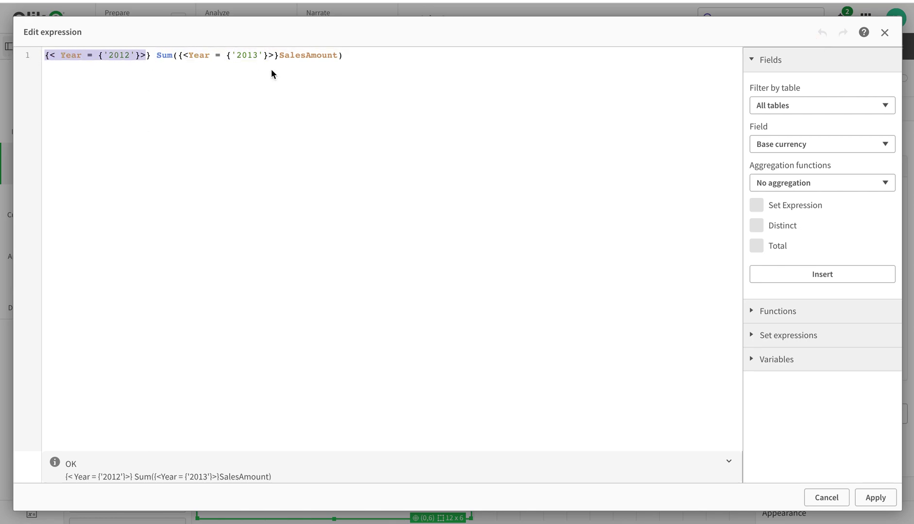
{"action": "left_click", "coordinate": [184, 55]}
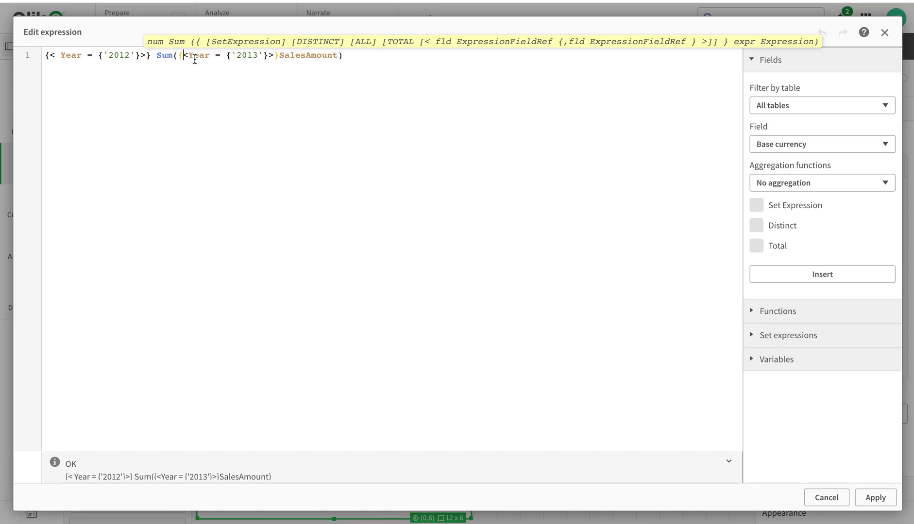
{"action": "left_click_drag", "start_coordinate": [191, 57], "coordinate": [267, 53]}
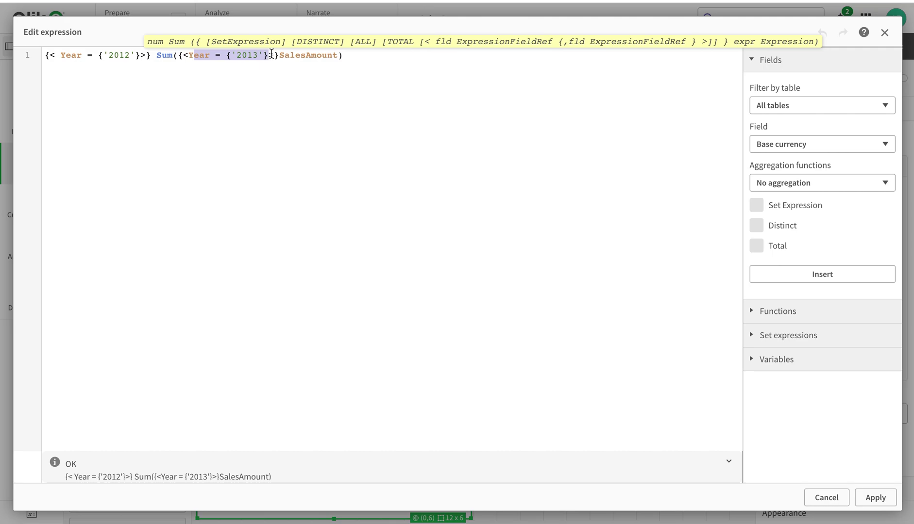
- Close the expression editor and paste another copy of the KPI into the empty area of the sheet
{"action": "left_click", "coordinate": [869, 499]}
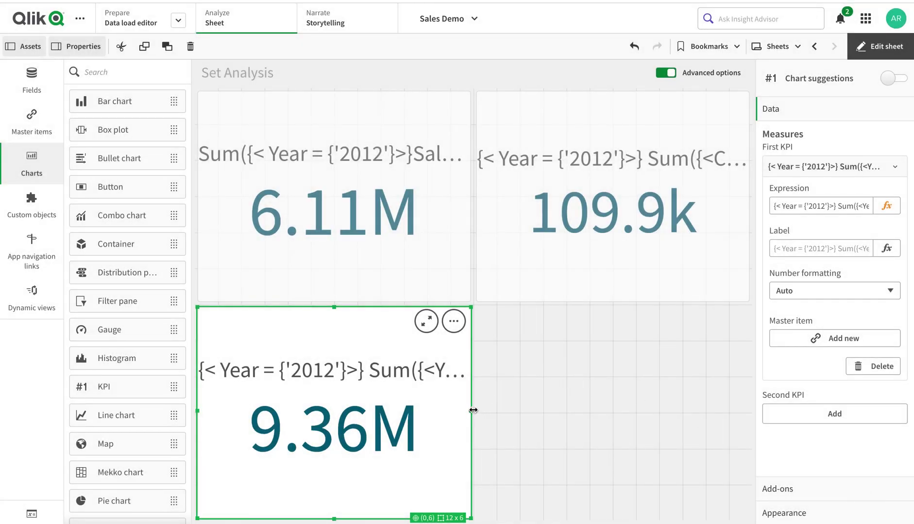
{"action": "left_click", "coordinate": [523, 399]}
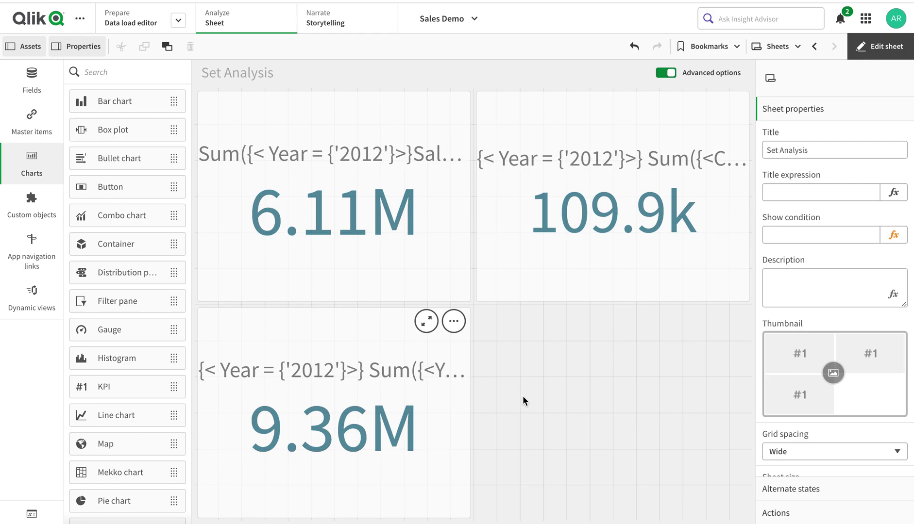
{"action": "key", "text": "ctrl+v"}
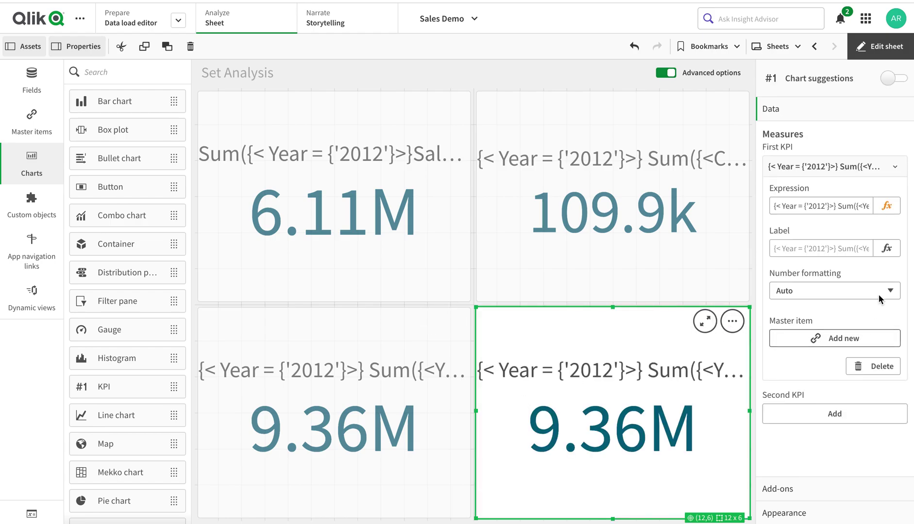
- Remove the inner {<Year = {'2013'}>} set expression from the new KPI's Sum and apply the expression
{"action": "left_click", "coordinate": [887, 206]}
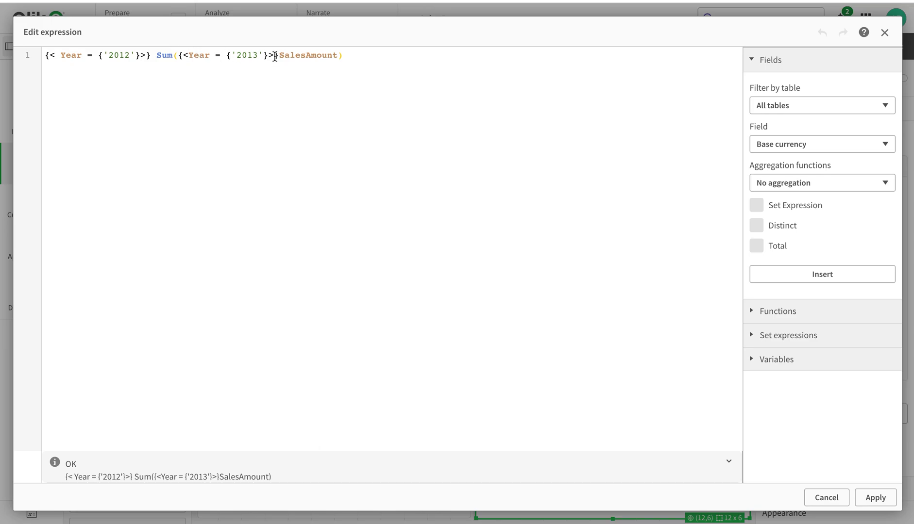
{"action": "left_click_drag", "start_coordinate": [279, 57], "coordinate": [183, 56]}
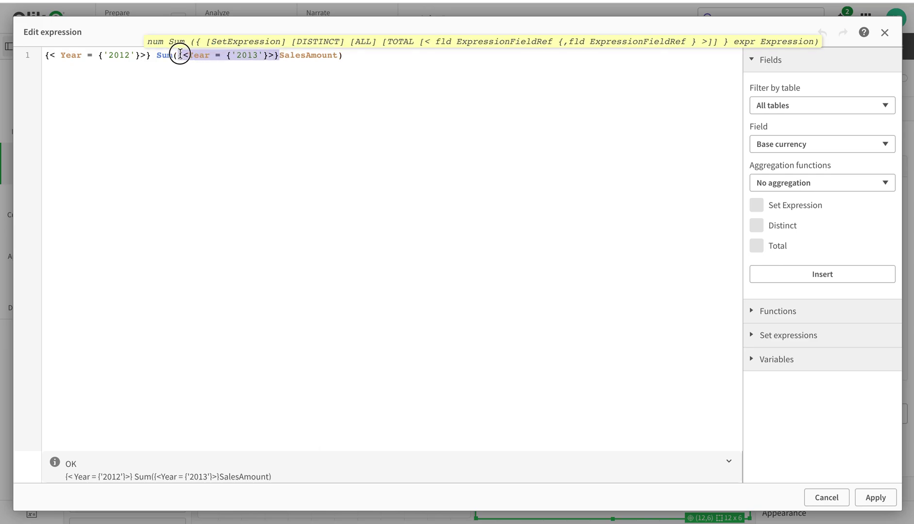
{"action": "key", "text": "BackSpace"}
{"action": "left_click", "coordinate": [245, 58]}
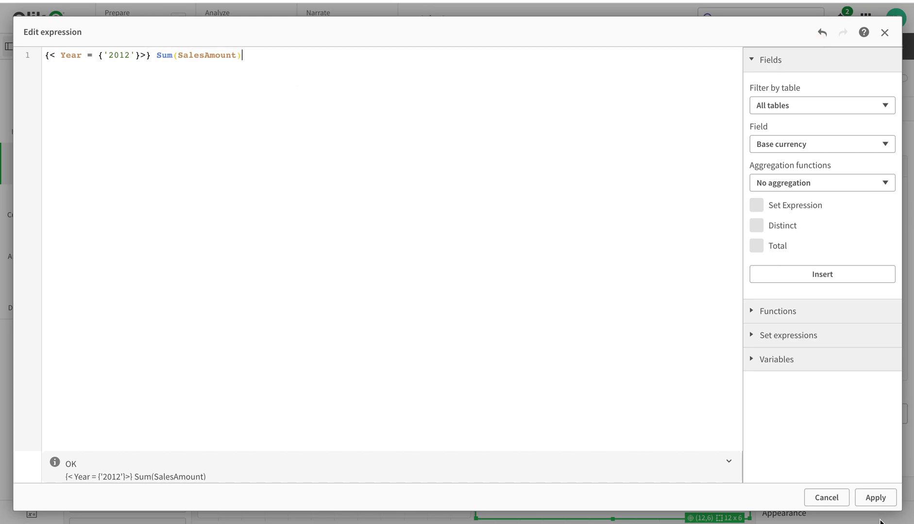
{"action": "left_click", "coordinate": [874, 497]}
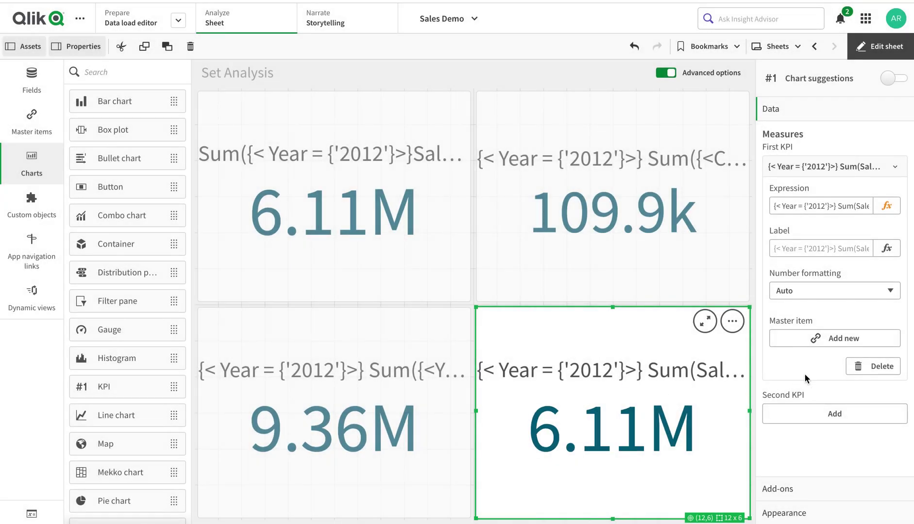
- Append / Count(distinct Customer) after Sum(SalesAmount) in the new KPI's expression and apply it
{"action": "left_click", "coordinate": [887, 206]}
{"action": "left_click", "coordinate": [253, 56]}
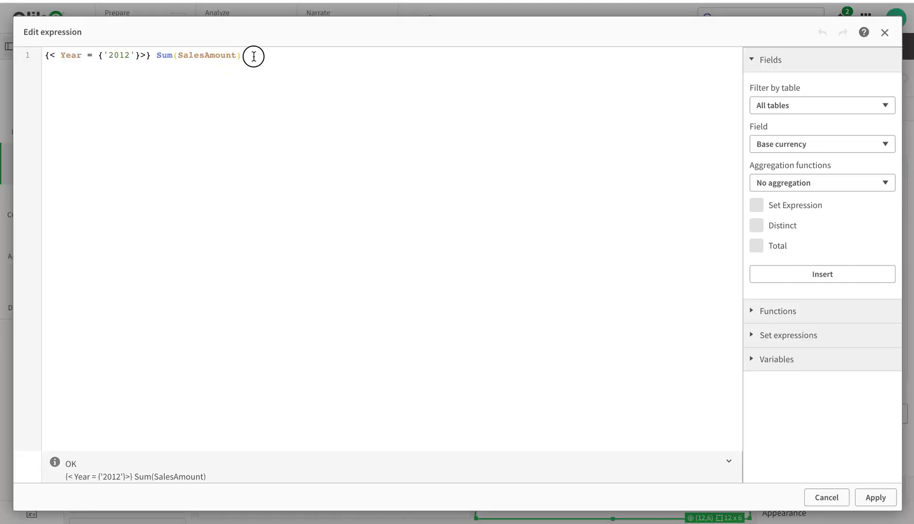
{"action": "type", "text": "sum"}
{"action": "key", "text": "BackSpace"}
{"action": "key", "text": "BackSpace"}
{"action": "key", "text": "BackSpace"}
{"action": "type", "text": "Count"}
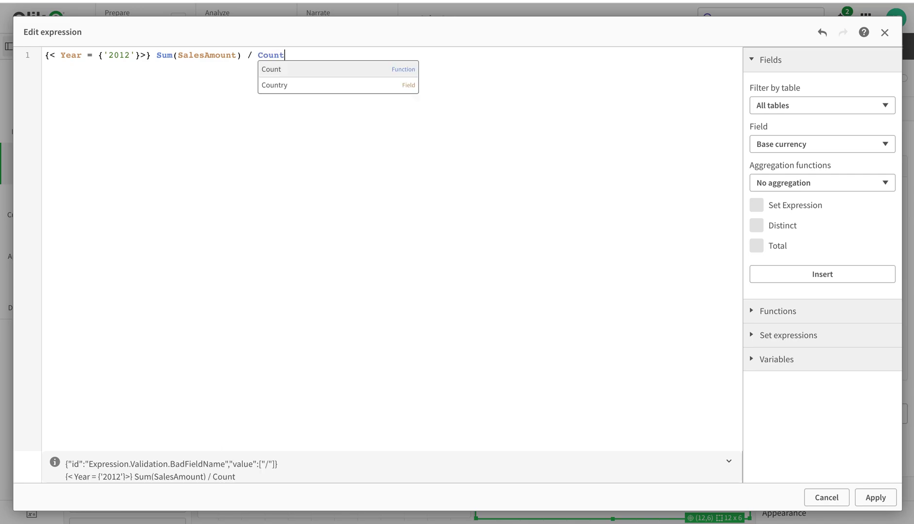
{"action": "type", "text": "(dis"}
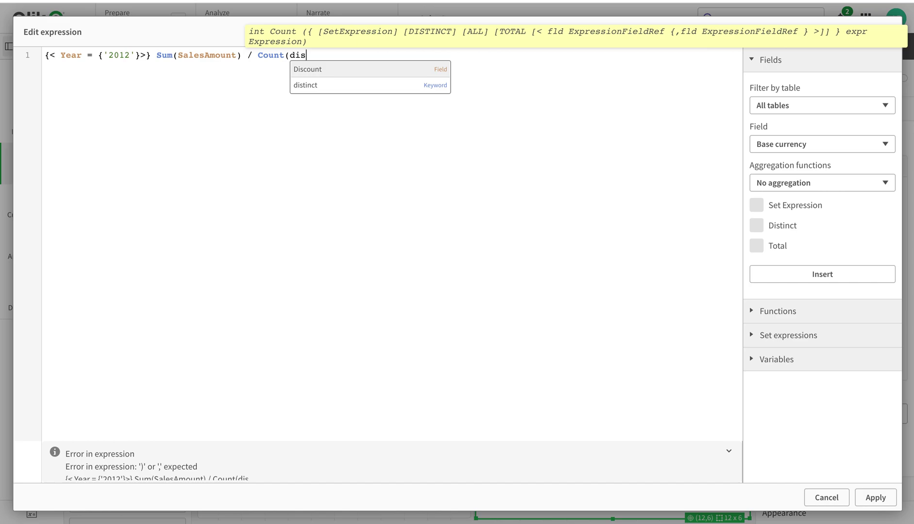
{"action": "key", "text": "Down"}
{"action": "key", "text": "Return"}
{"action": "type", "text": "Cus"}
{"action": "key", "text": "Return"}
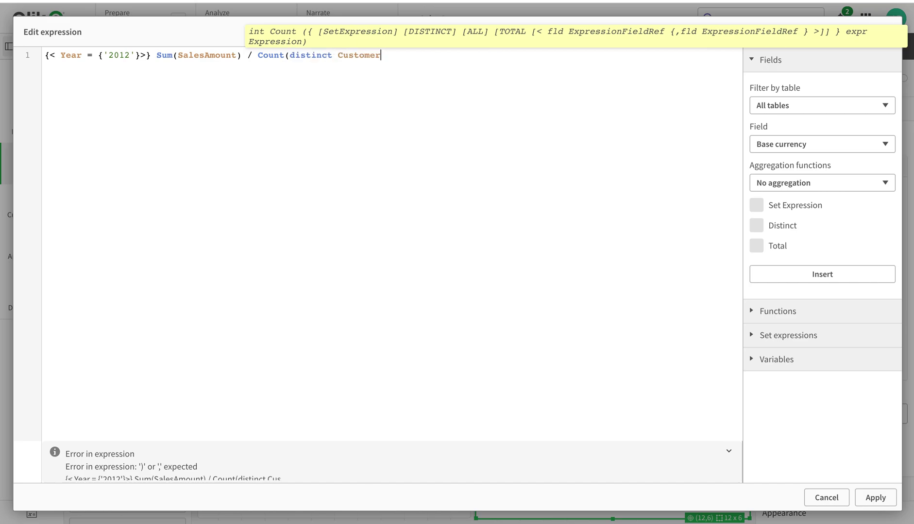
{"action": "type", "text": ")"}
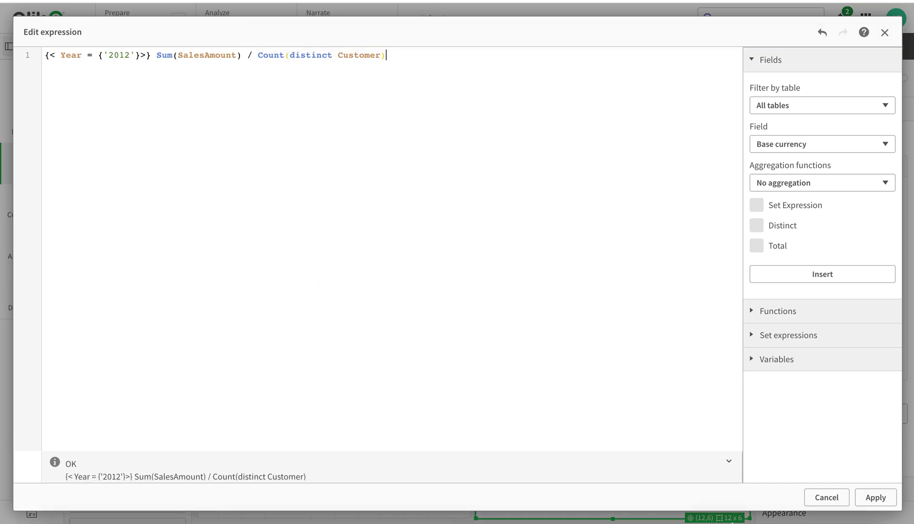
{"action": "left_click", "coordinate": [887, 505]}
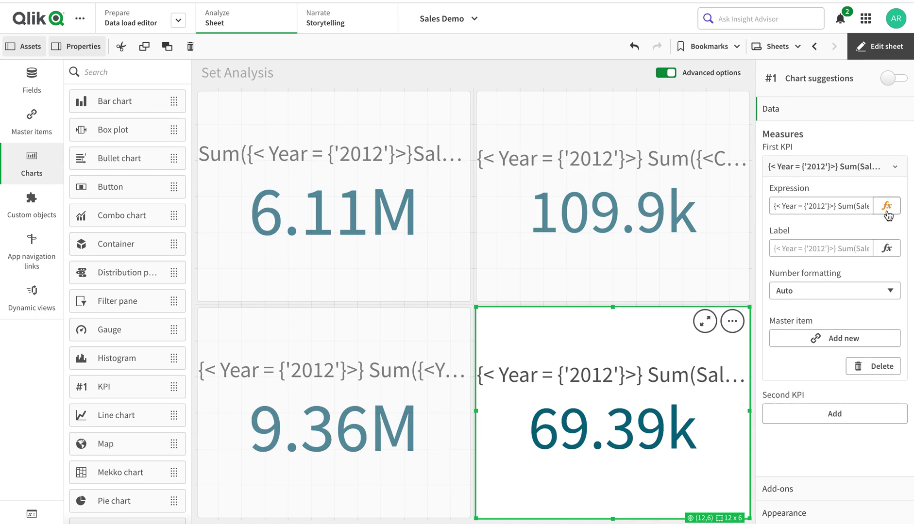
- Reopen the new KPI's expression, examine the outer Year set expression that precedes both aggregations, and close the editor
{"action": "left_click", "coordinate": [886, 205]}
{"action": "left_click_drag", "start_coordinate": [150, 54], "coordinate": [34, 58]}
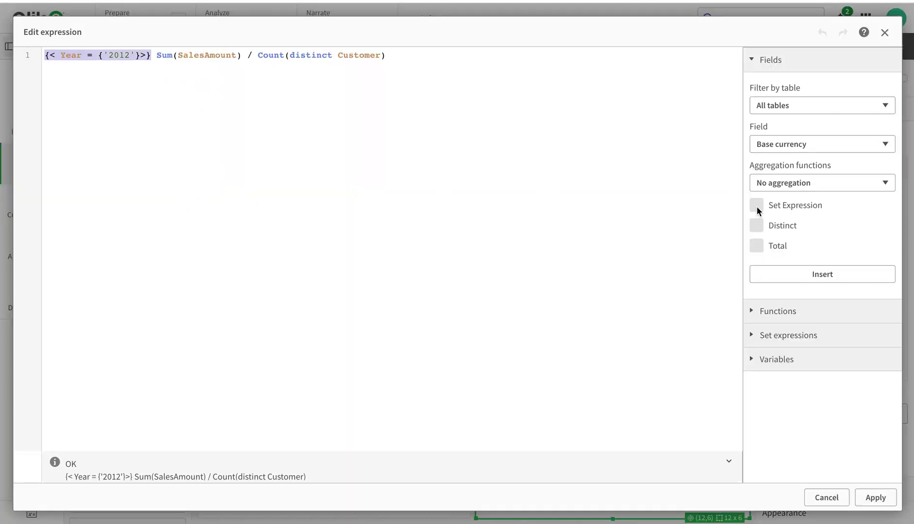
{"action": "left_click", "coordinate": [873, 499]}
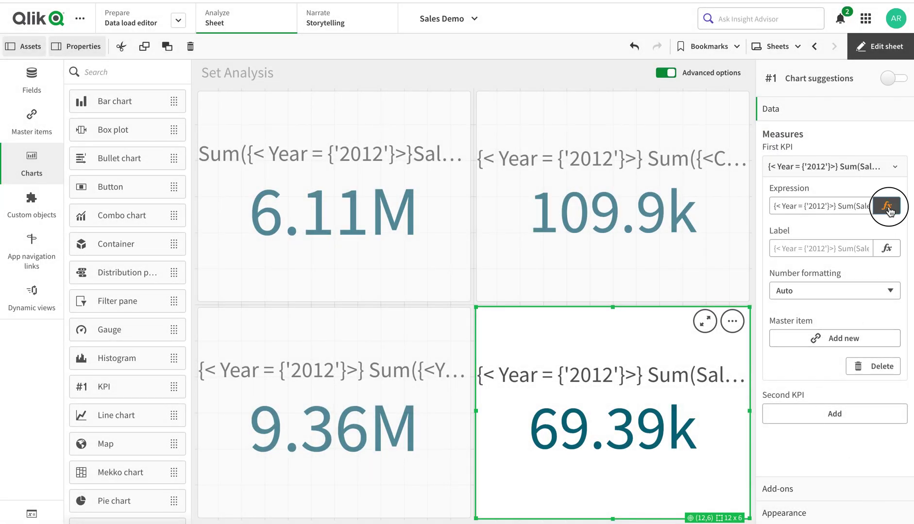
- Copy the KPI's full expression and paste it into a new expression for its second KPI measure
{"action": "left_click", "coordinate": [886, 206]}
{"action": "left_click_drag", "start_coordinate": [400, 56], "coordinate": [4, 36]}
{"action": "key", "text": "ctrl+c"}
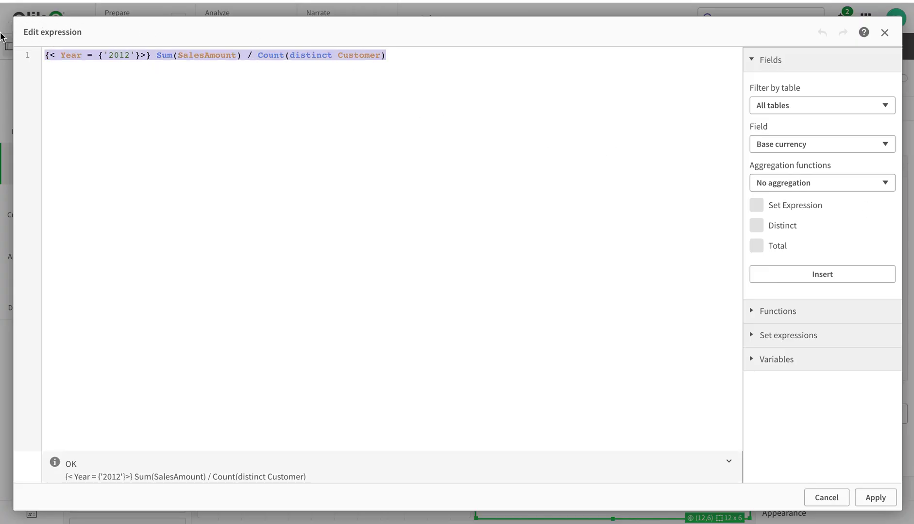
{"action": "left_click", "coordinate": [881, 502]}
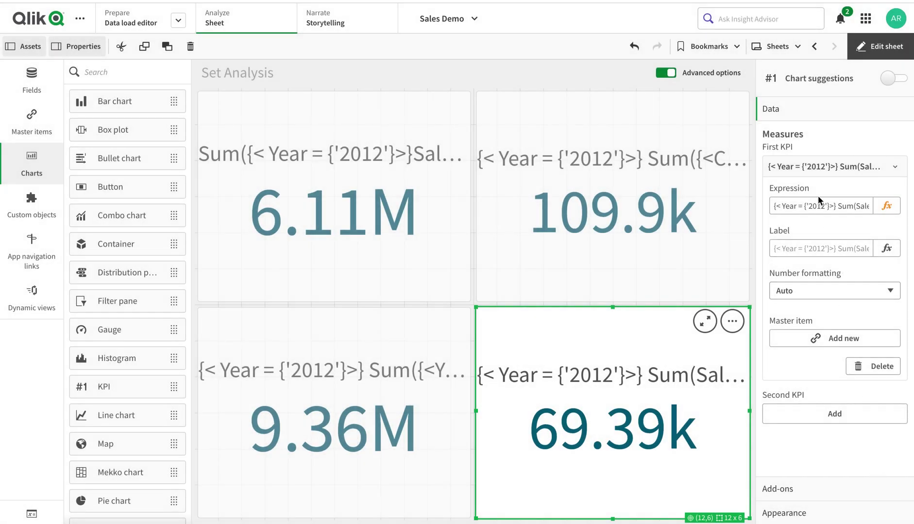
{"action": "left_click", "coordinate": [820, 170]}
{"action": "left_click", "coordinate": [824, 211]}
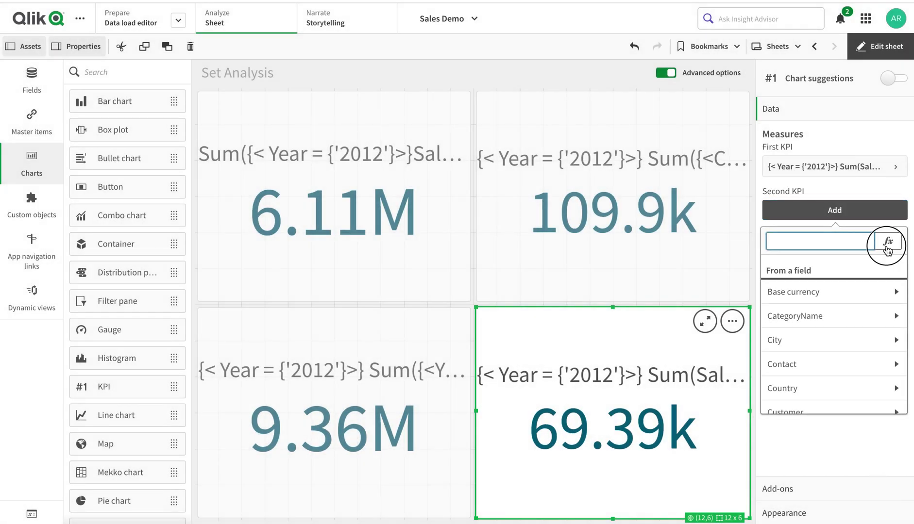
{"action": "left_click", "coordinate": [887, 241]}
{"action": "key", "text": "ctrl+v"}
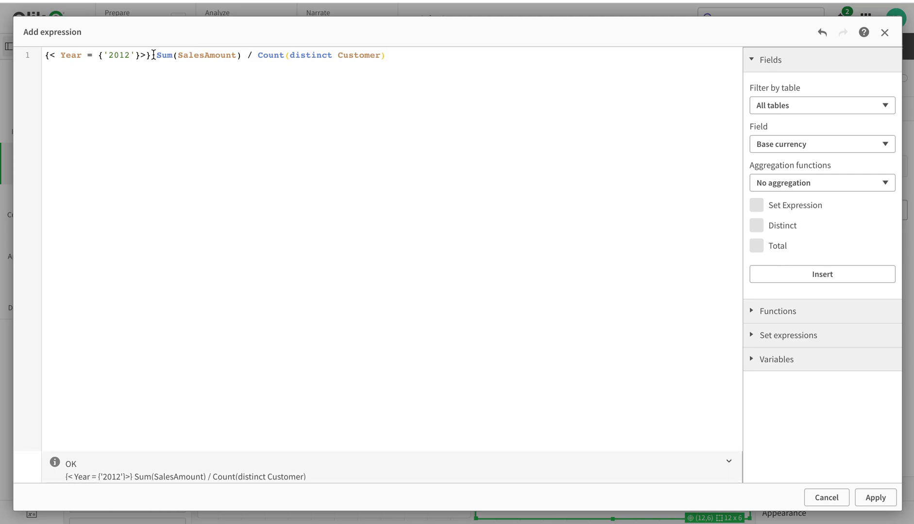
- Move the outer {< Year = {'2012'}>} set expression inside both Sum and Count in the second measure and apply it
{"action": "left_click_drag", "start_coordinate": [153, 54], "coordinate": [46, 55]}
{"action": "key", "text": "ctrl+c"}
{"action": "key", "text": "BackSpace"}
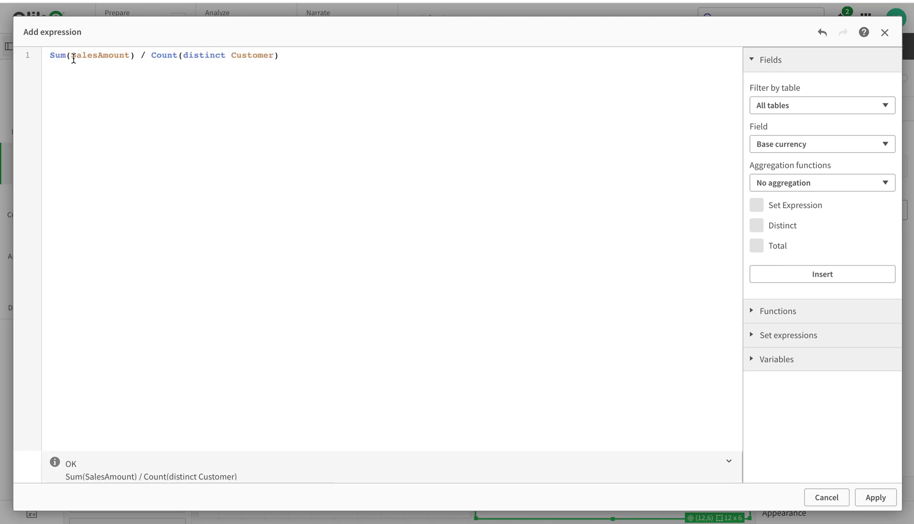
{"action": "left_click", "coordinate": [73, 58]}
{"action": "key", "text": "ctrl+v"}
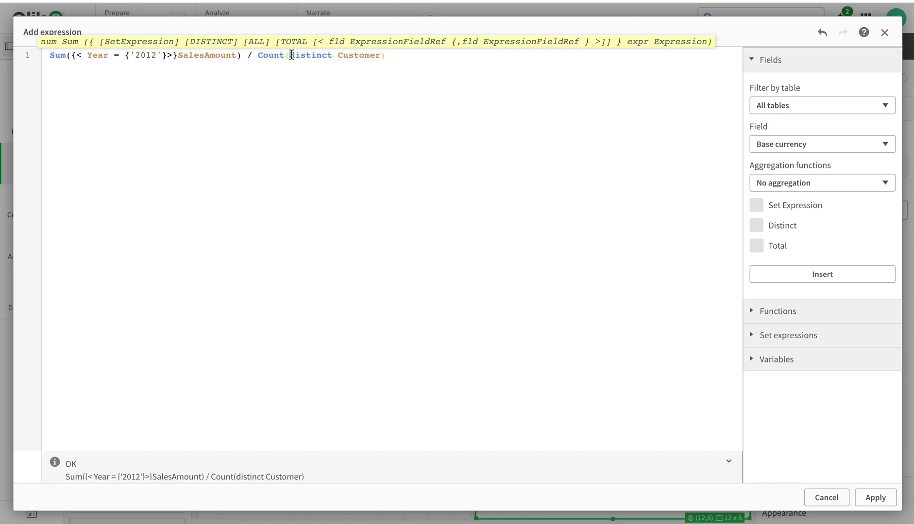
{"action": "left_click", "coordinate": [291, 55]}
{"action": "key", "text": "ctrl+v"}
{"action": "left_click", "coordinate": [873, 500]}
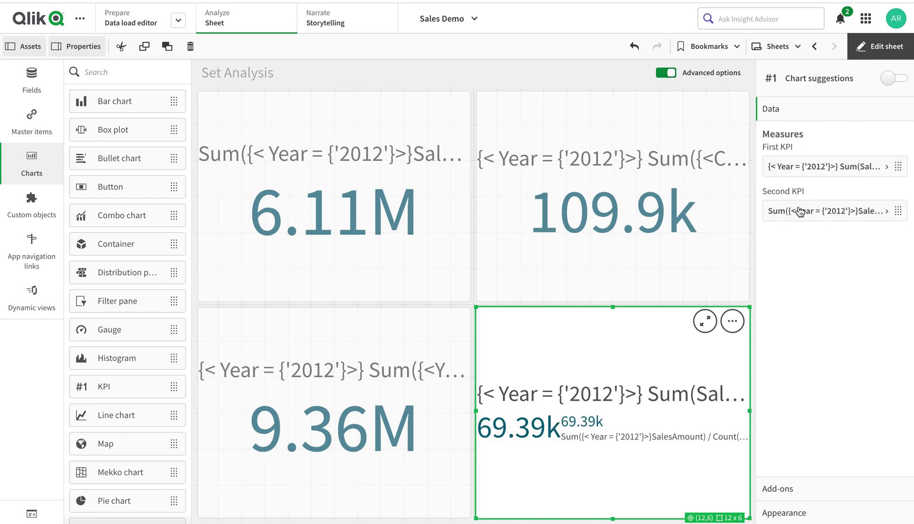
- Open the first KPI measure's expression and examine its outer Year set expression
{"action": "left_click", "coordinate": [825, 165]}
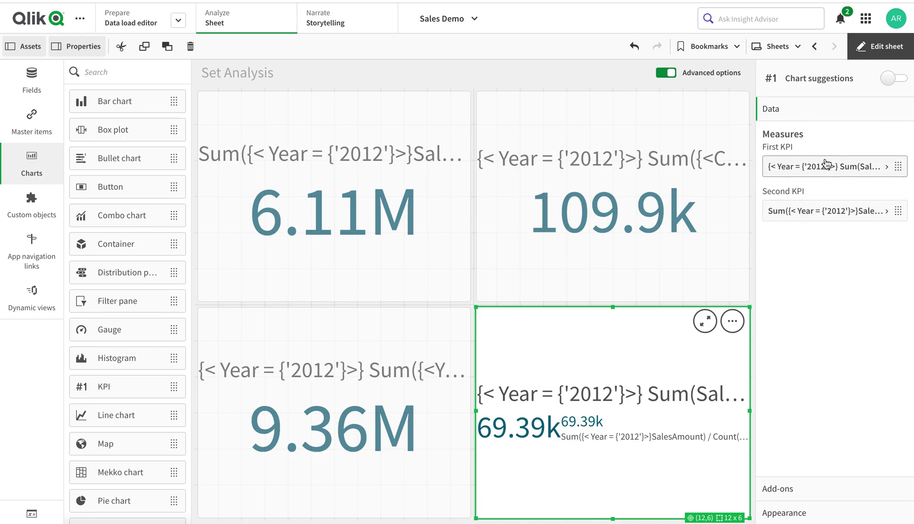
{"action": "left_click", "coordinate": [890, 203]}
{"action": "left_click_drag", "start_coordinate": [156, 55], "coordinate": [8, 51]}
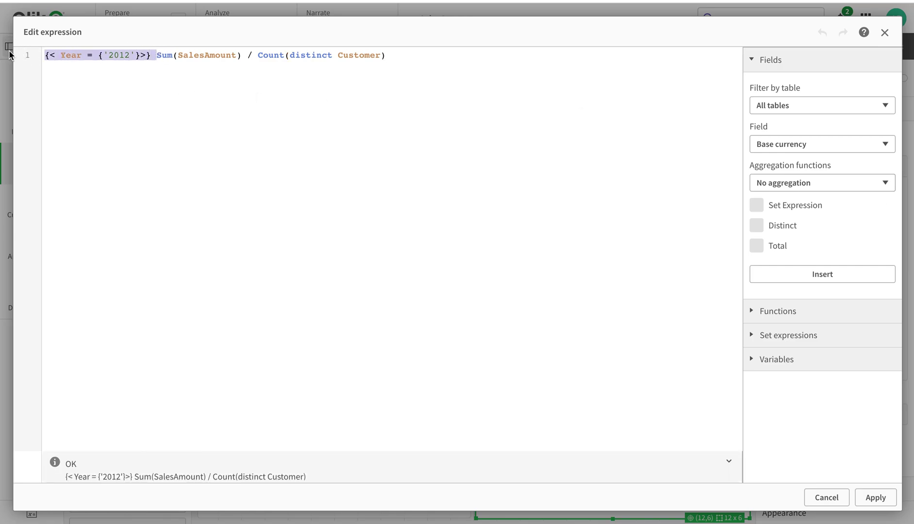
{"action": "left_click", "coordinate": [388, 55]}
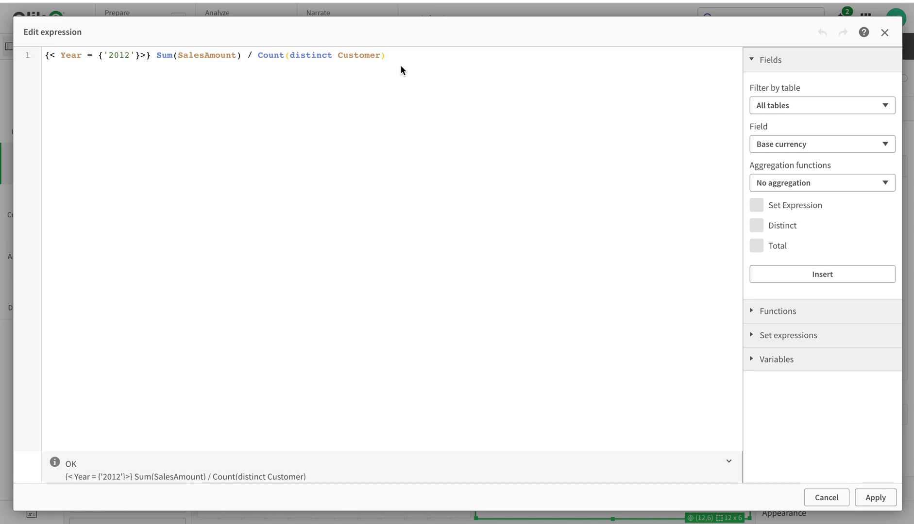
{"action": "type", "text": "*"}
{"action": "type", "text": " sum("}
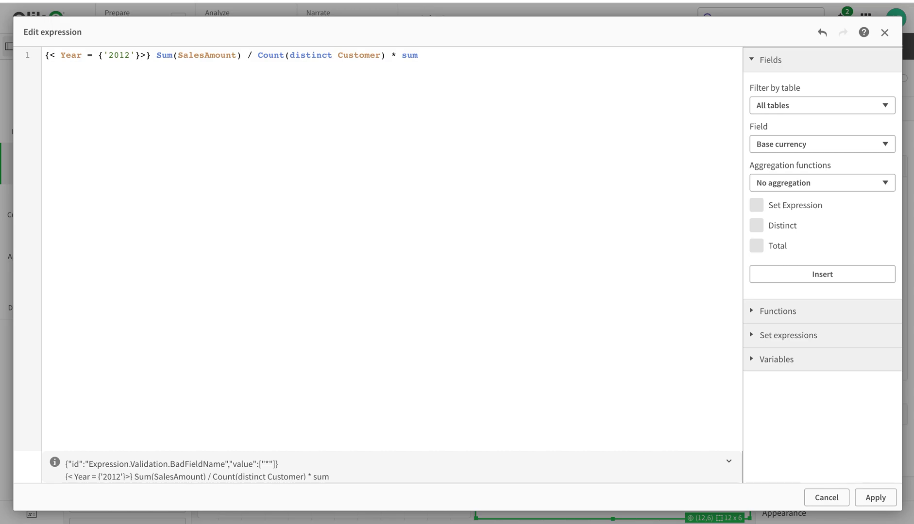
{"action": "key", "text": "BackSpace"}
{"action": "key", "text": "BackSpace"}
{"action": "key", "text": "BackSpace"}
{"action": "key", "text": "BackSpace"}
- Append + sum(NetSalesAmount) to the end of the first measure's expression
{"action": "type", "text": "*"}
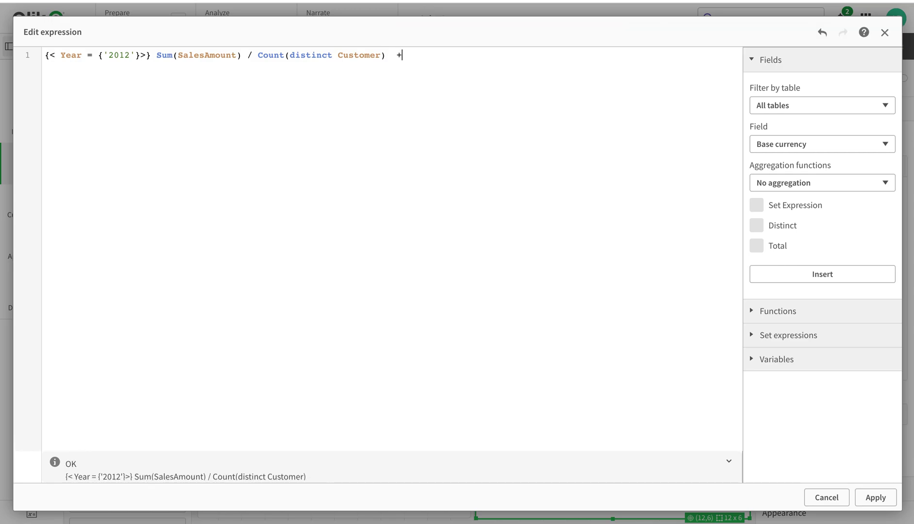
{"action": "key", "text": "BackSpace"}
{"action": "type", "text": "+"}
{"action": "type", "text": " sum"}
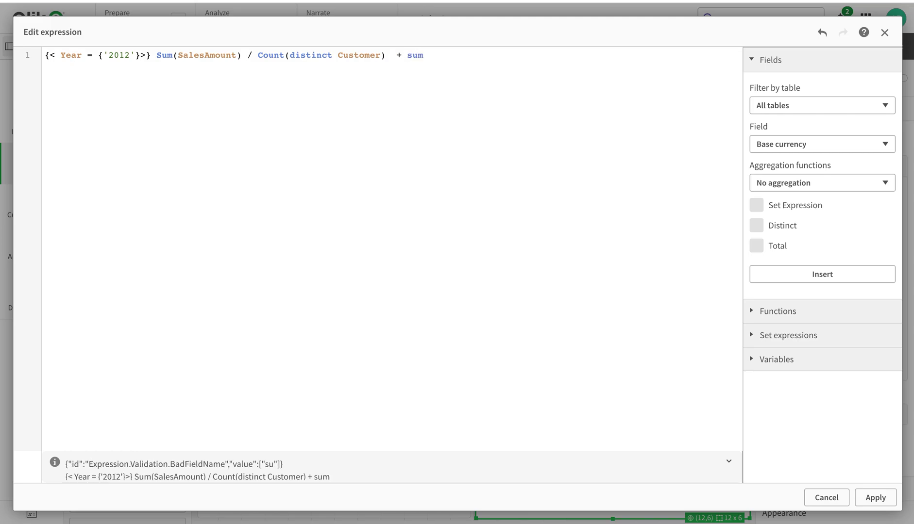
{"action": "type", "text": "(Mar"}
{"action": "key", "text": "BackSpace"}
{"action": "key", "text": "BackSpace"}
{"action": "key", "text": "BackSpace"}
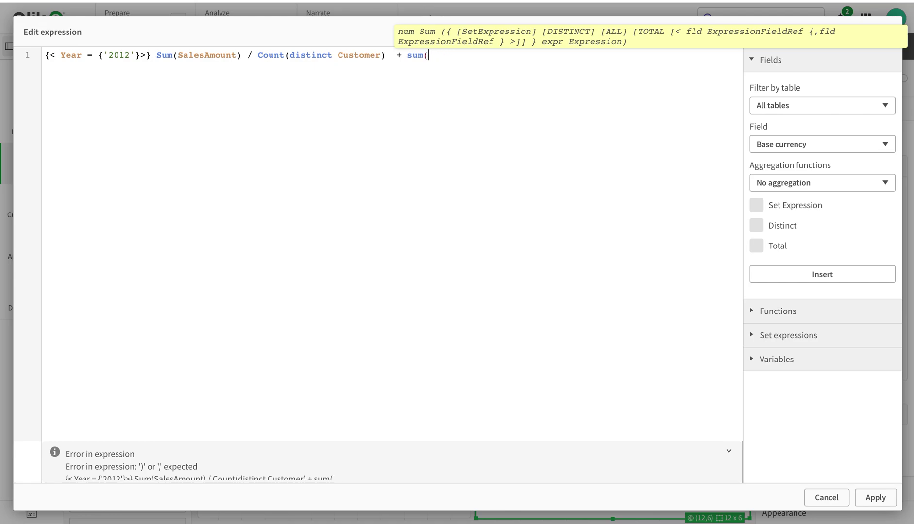
{"action": "type", "text": "Net"}
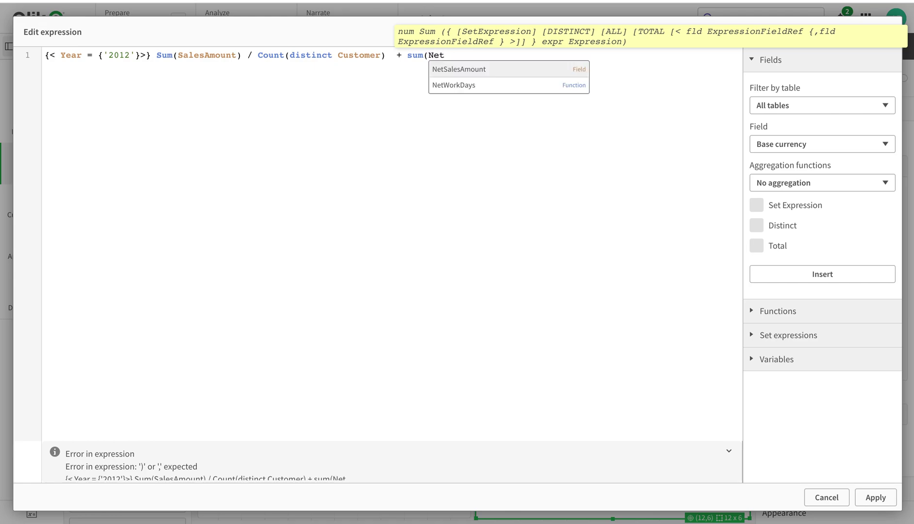
{"action": "left_click", "coordinate": [441, 71]}
{"action": "type", "text": ")"}
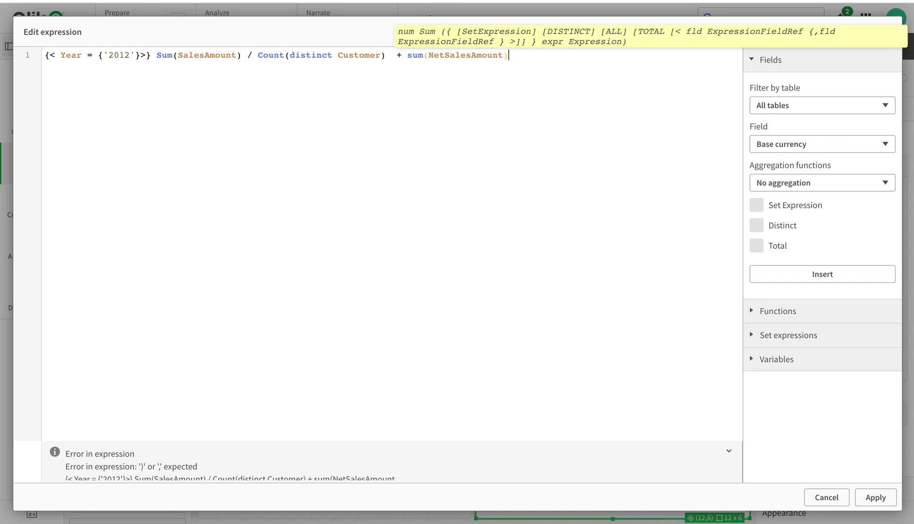
- Divide sum(NetSalesAmount) by a copy of the Count(distinct Customer) term
{"action": "left_click", "coordinate": [389, 58]}
{"action": "left_click_drag", "start_coordinate": [389, 58], "coordinate": [252, 56]}
{"action": "key", "text": "ctrl+c"}
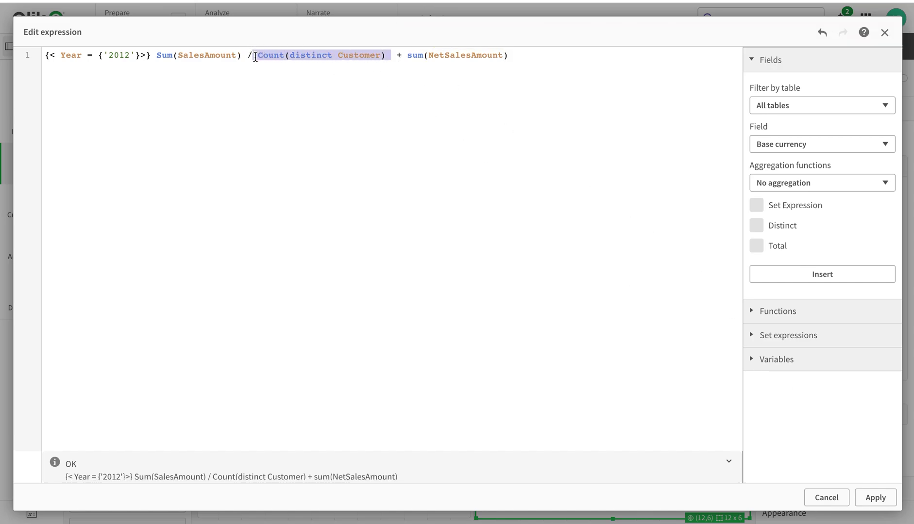
{"action": "left_click", "coordinate": [510, 57]}
{"action": "type", "text": "/"}
{"action": "key", "text": "ctrl+v"}
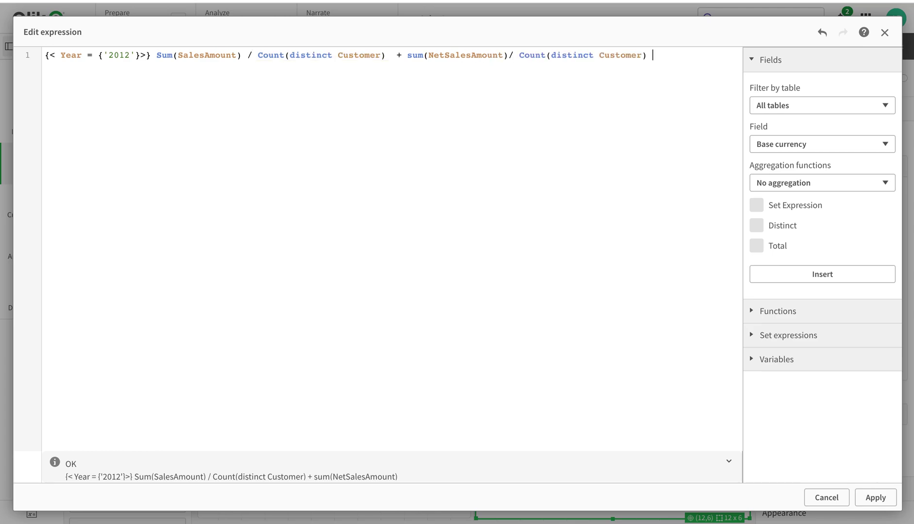
- Replace the plus operator before sum(NetSalesAmount) with a minus
{"action": "left_click", "coordinate": [402, 55]}
{"action": "key", "text": "BackSpace"}
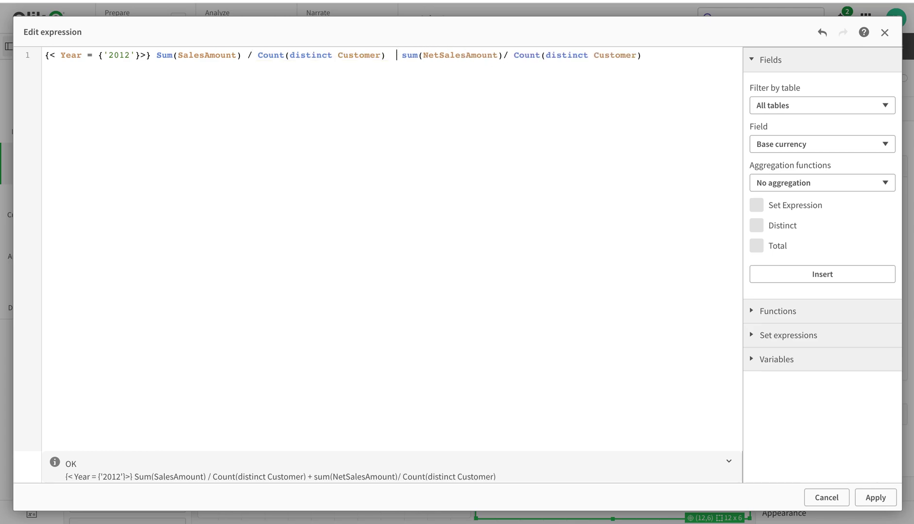
{"action": "type", "text": "-"}
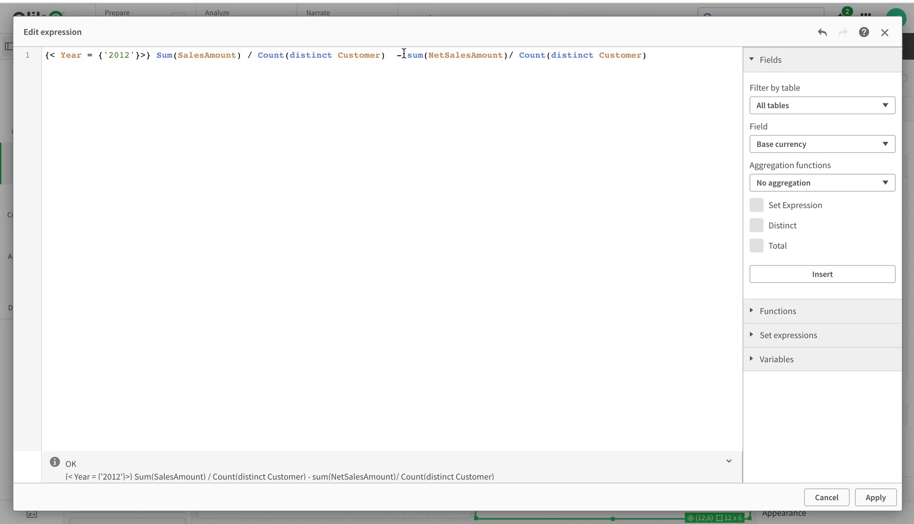
- Apply the edited first measure, reopen its expression to review both ratios under the outer Year set, and close it
{"action": "left_click", "coordinate": [857, 498]}
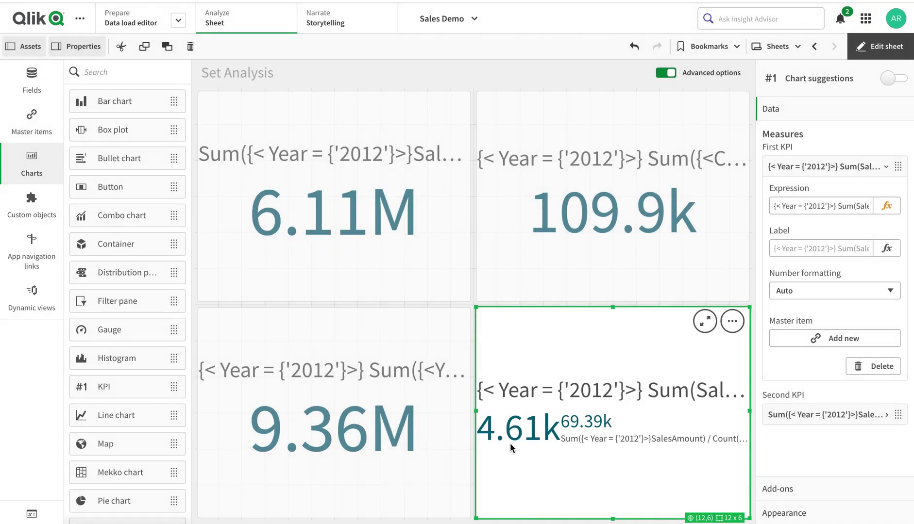
{"action": "left_click", "coordinate": [886, 206]}
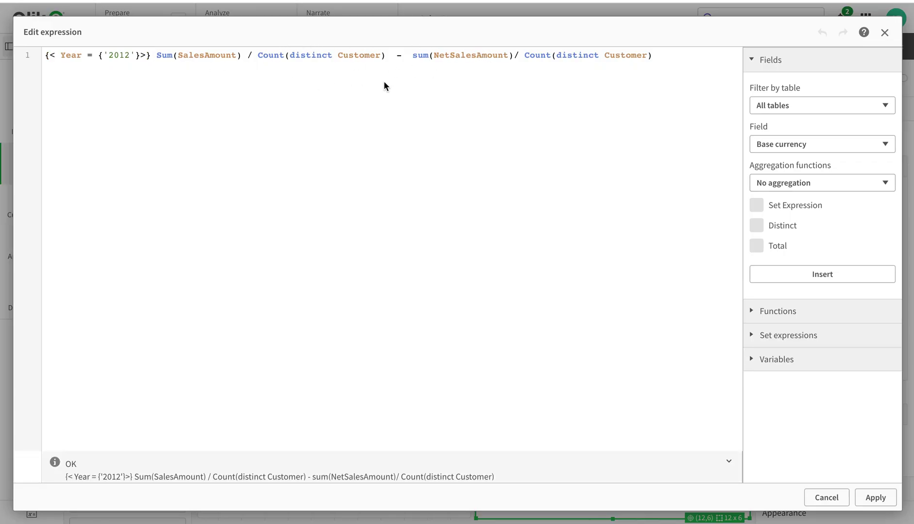
{"action": "left_click", "coordinate": [880, 502]}
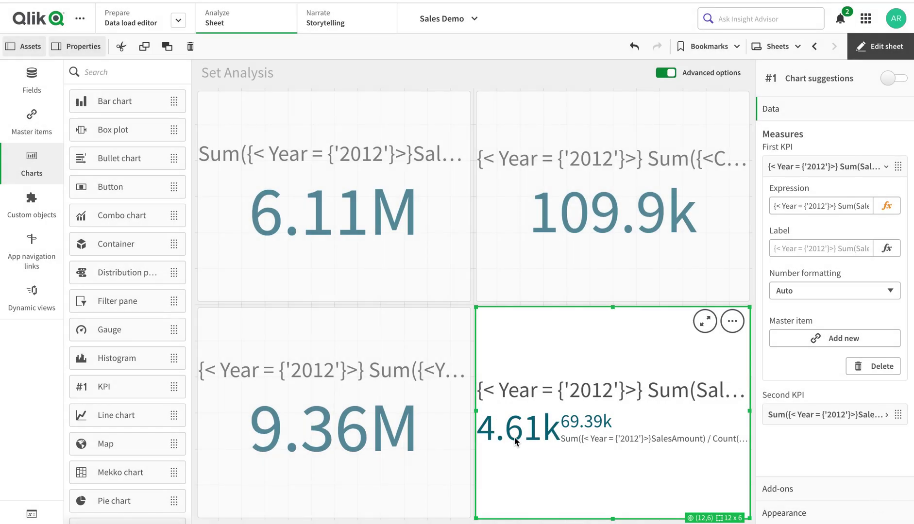
- Enclose the Year set expression and the Sum(SalesAmount) / Count(distinct Customer) ratio in parentheses, and apply the first measure
{"action": "left_click", "coordinate": [886, 206]}
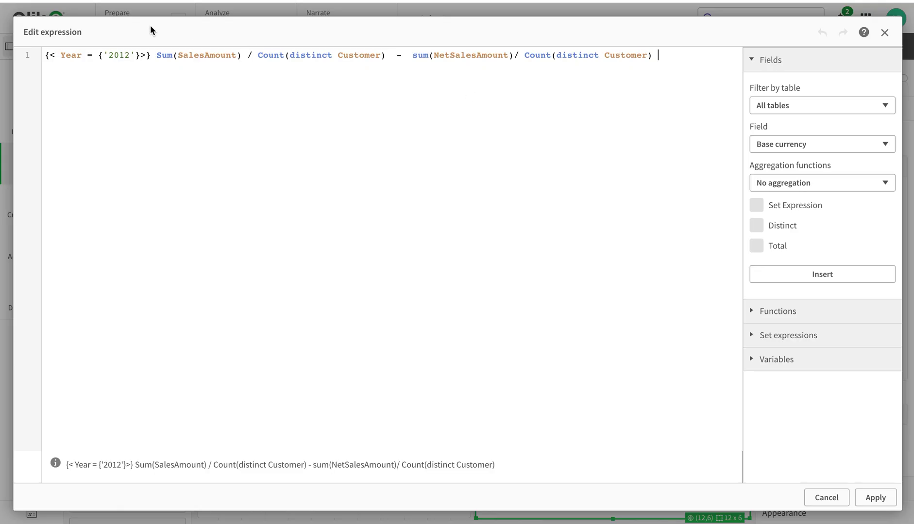
{"action": "left_click", "coordinate": [154, 55]}
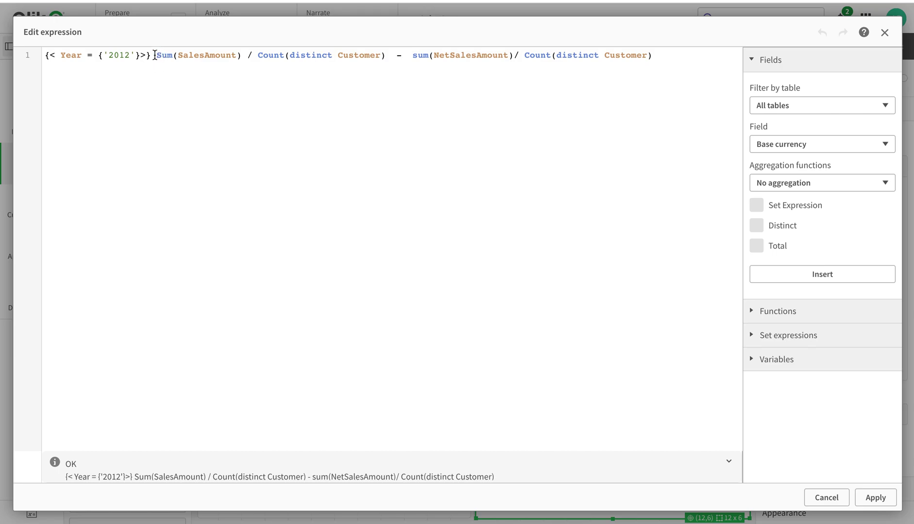
{"action": "left_click", "coordinate": [47, 53]}
{"action": "left_click", "coordinate": [392, 55]}
{"action": "left_click", "coordinate": [390, 55]}
{"action": "type", "text": ")"}
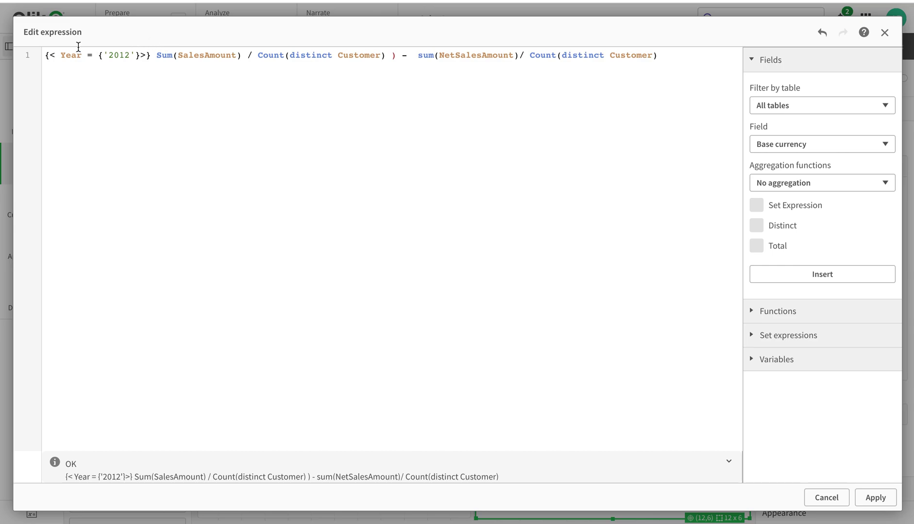
{"action": "left_click", "coordinate": [46, 54]}
{"action": "type", "text": "("}
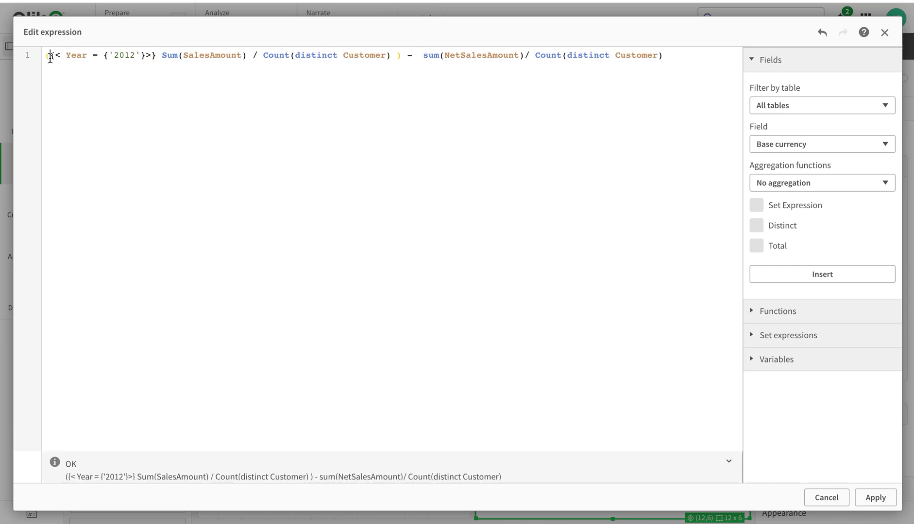
{"action": "left_click", "coordinate": [875, 498]}
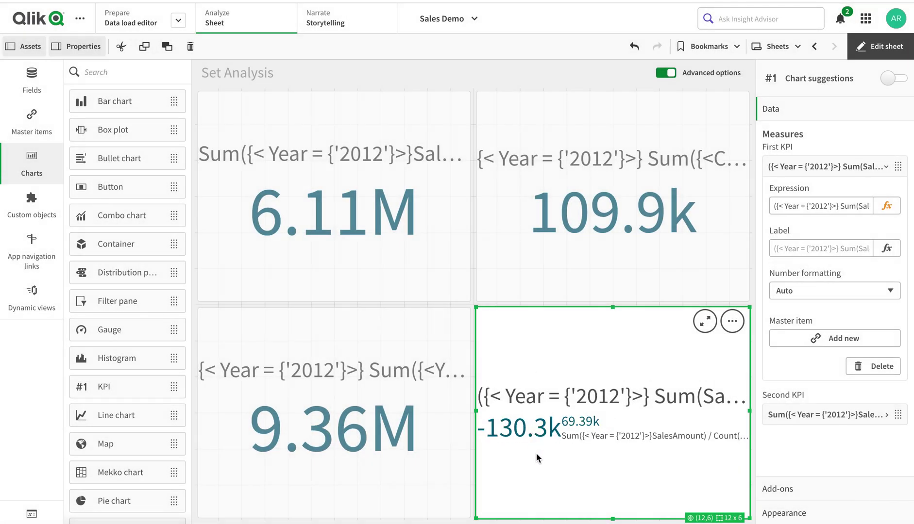
- Remove the parentheses around the Year set expression and first ratio in the first measure, and apply it
{"action": "left_click", "coordinate": [887, 206]}
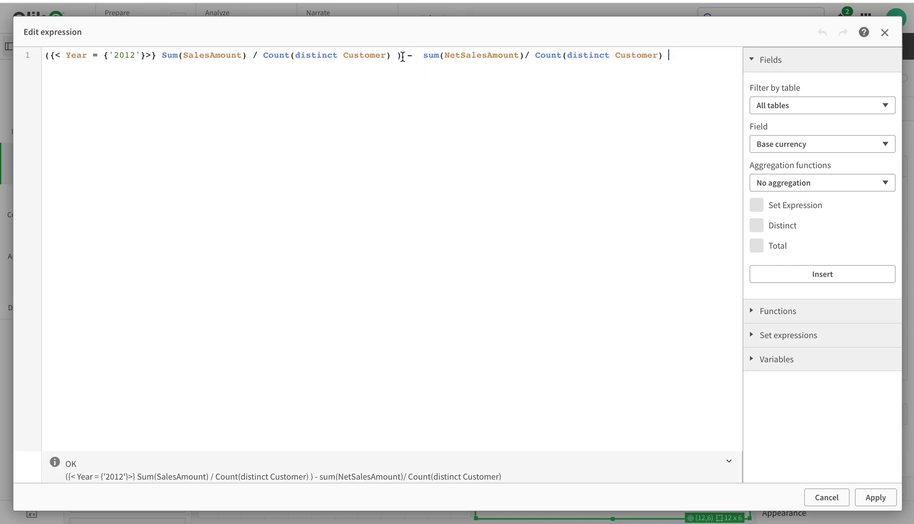
{"action": "left_click", "coordinate": [45, 55]}
{"action": "key", "text": "BackSpace"}
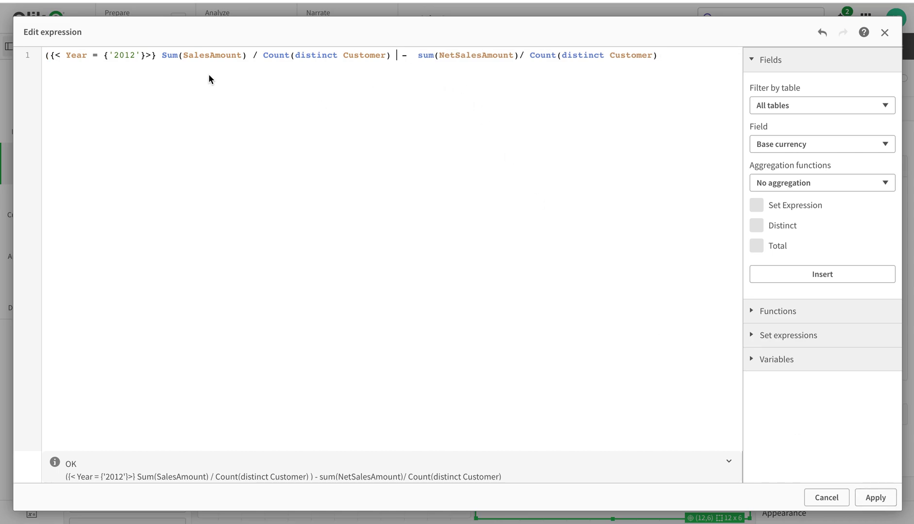
{"action": "left_click", "coordinate": [49, 55]}
{"action": "key", "text": "BackSpace"}
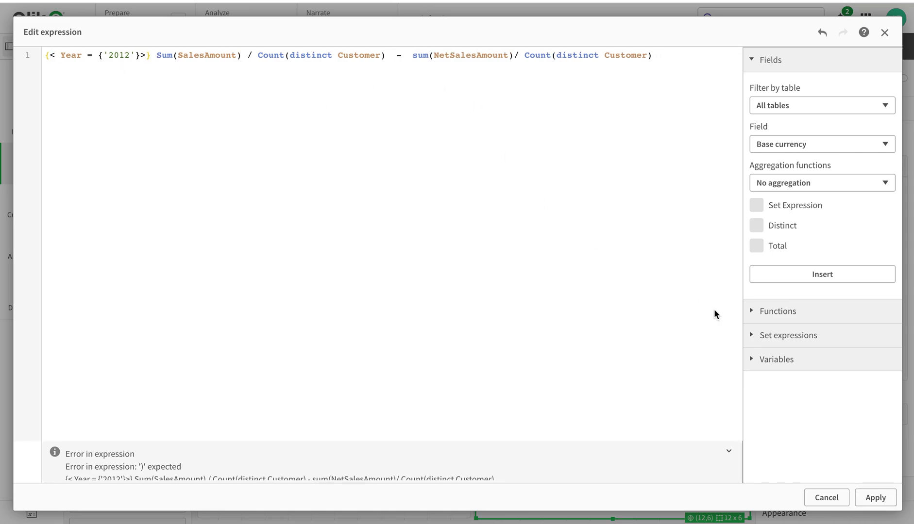
{"action": "left_click", "coordinate": [873, 498]}
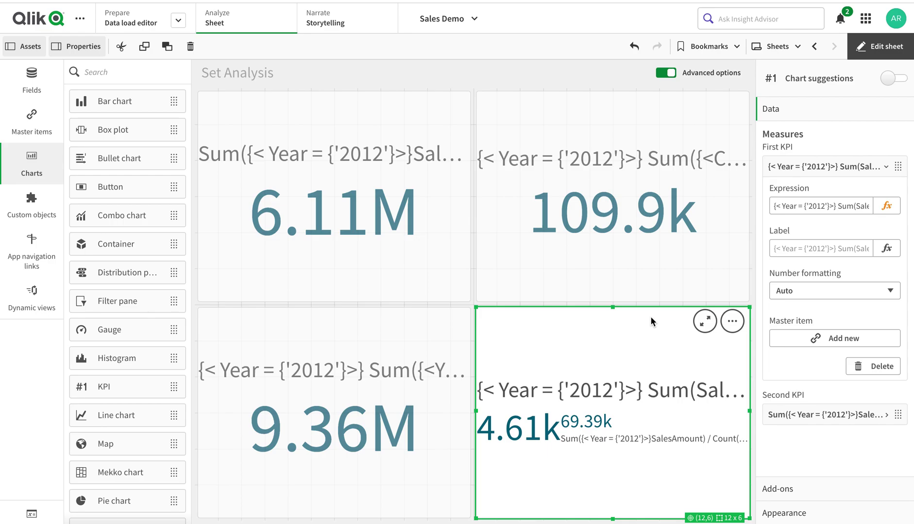
- Create a new sheet titled Advance Use and open it
{"action": "left_click", "coordinate": [774, 49]}
{"action": "left_click", "coordinate": [773, 47]}
{"action": "left_click", "coordinate": [801, 303]}
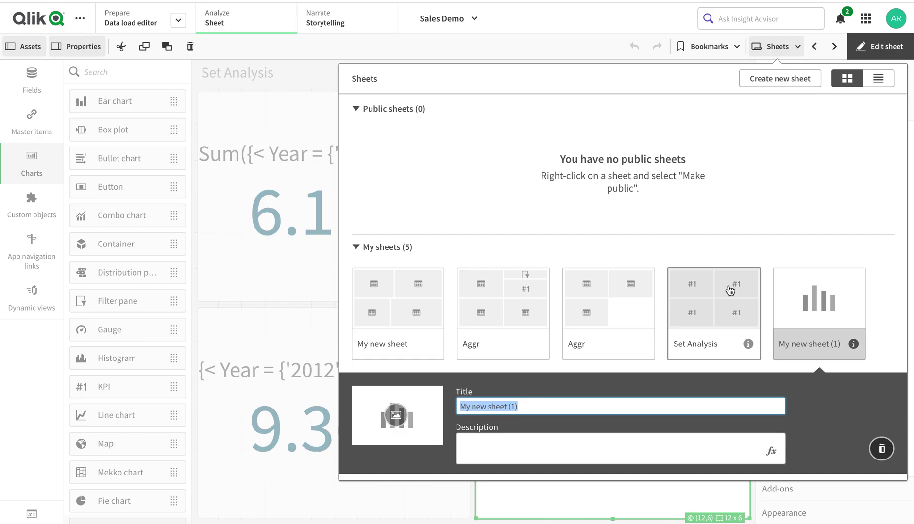
{"action": "type", "text": "Advance S"}
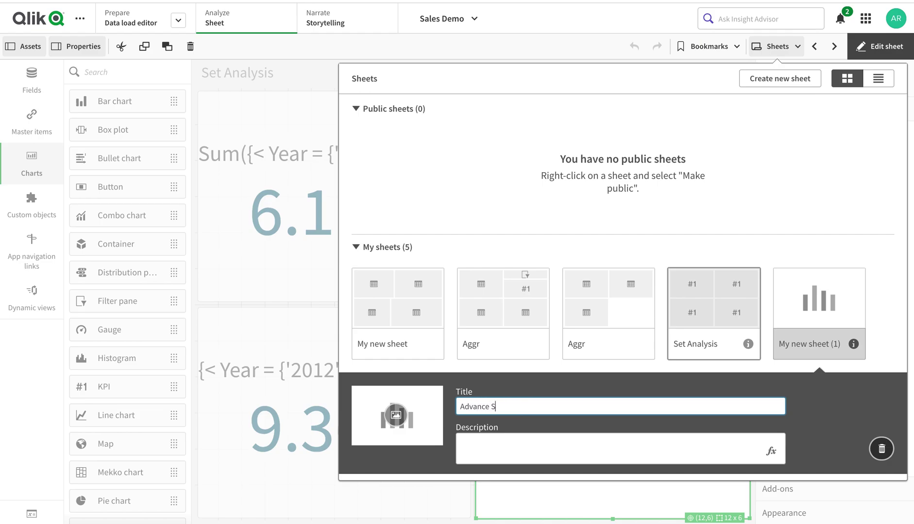
{"action": "key", "text": "BackSpace"}
{"action": "type", "text": "Ue"}
{"action": "type", "text": "se"}
{"action": "left_click", "coordinate": [819, 297]}
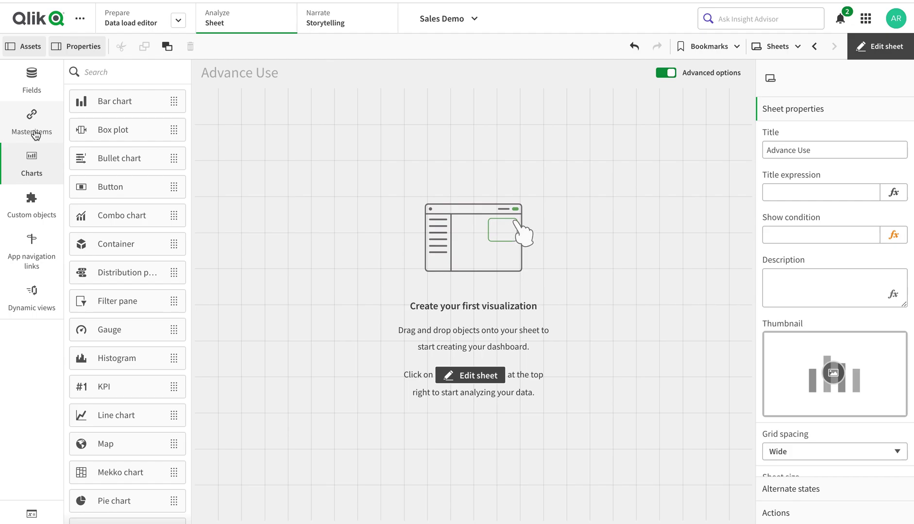
- Start a new master measure and set its expression to sum(SalesAmount)
{"action": "left_click", "coordinate": [35, 135]}
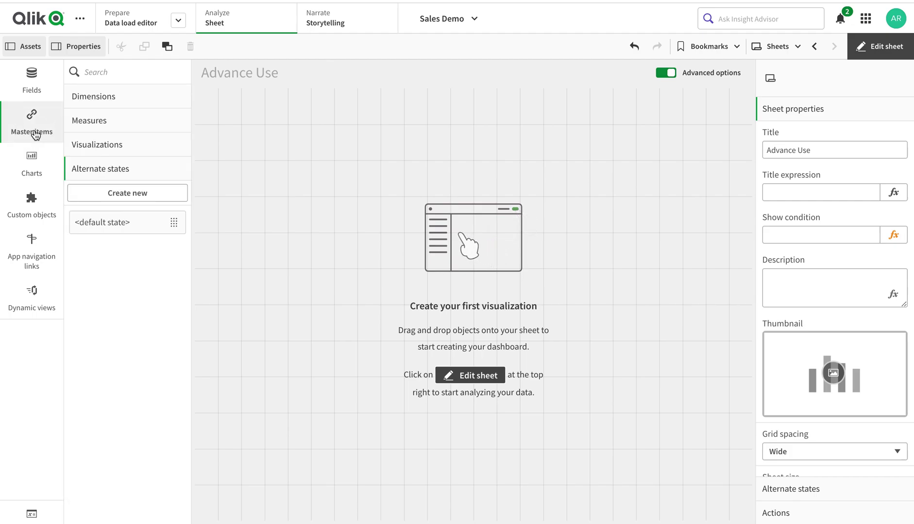
{"action": "left_click", "coordinate": [102, 125]}
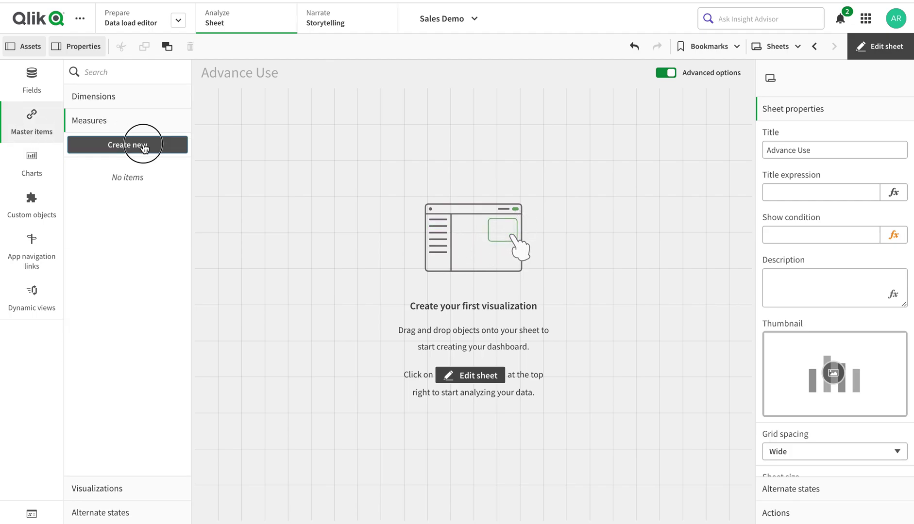
{"action": "left_click", "coordinate": [143, 144]}
{"action": "left_click", "coordinate": [559, 119]}
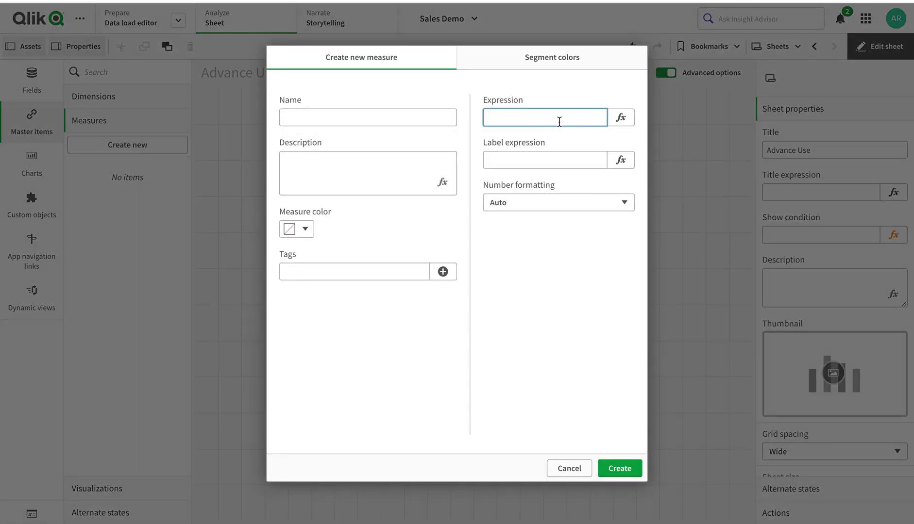
{"action": "left_click", "coordinate": [621, 118]}
{"action": "type", "text": "s"}
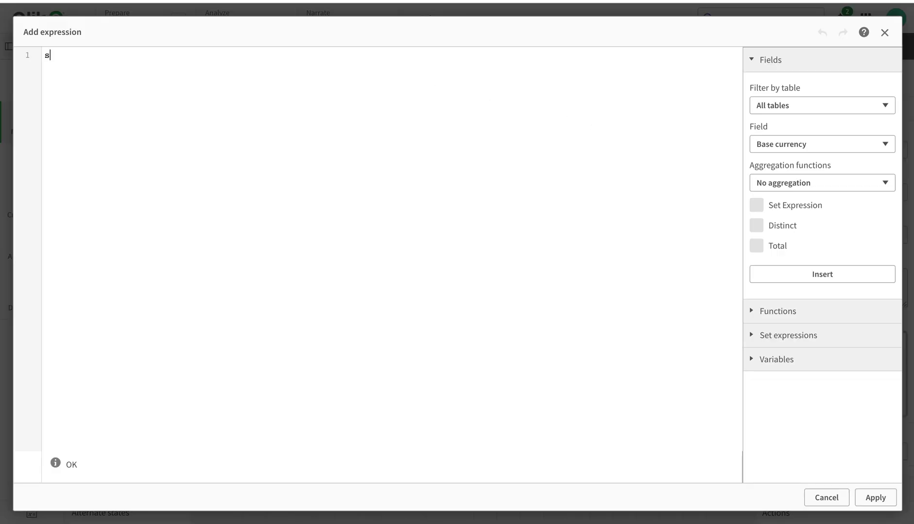
{"action": "type", "text": "um("}
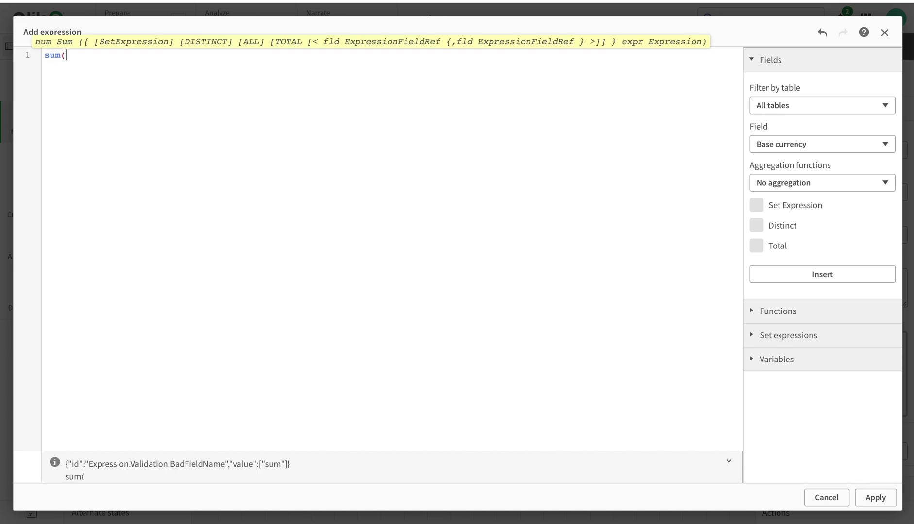
{"action": "type", "text": "Sal"}
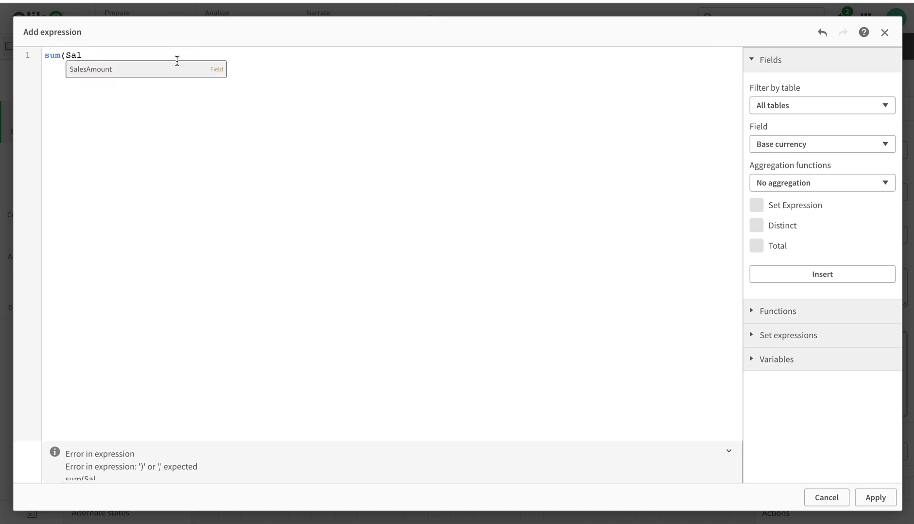
{"action": "left_click", "coordinate": [125, 70]}
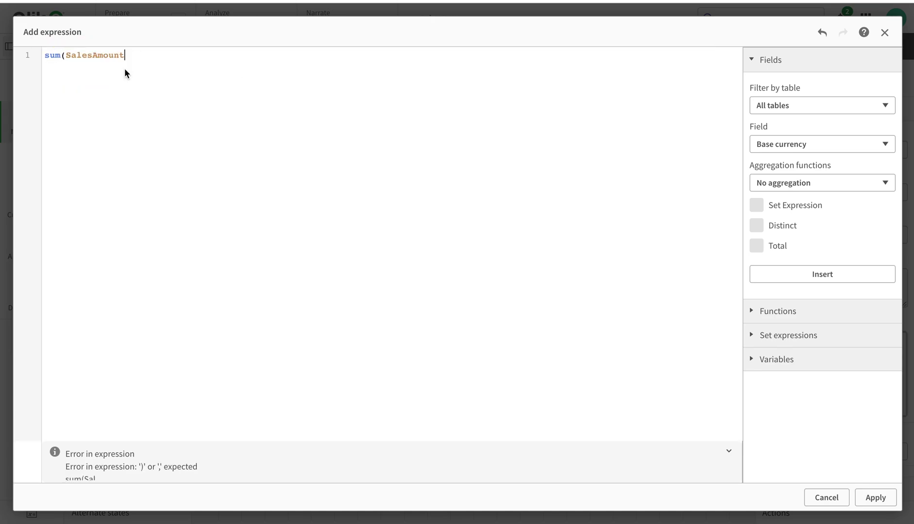
{"action": "type", "text": ")"}
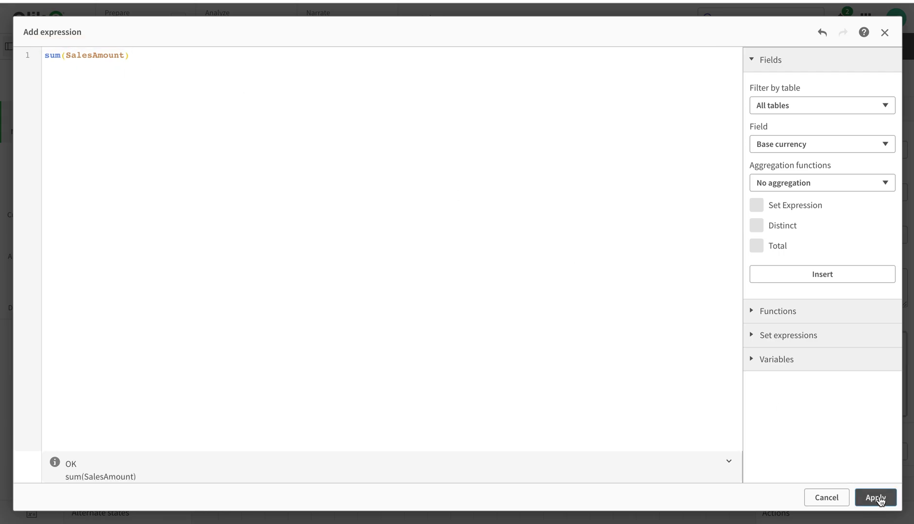
{"action": "left_click", "coordinate": [876, 498]}
- Set the new measure's label expression to Sales and try to create the measure
{"action": "left_click", "coordinate": [542, 160]}
{"action": "type", "text": "Sales"}
{"action": "left_click", "coordinate": [618, 468]}
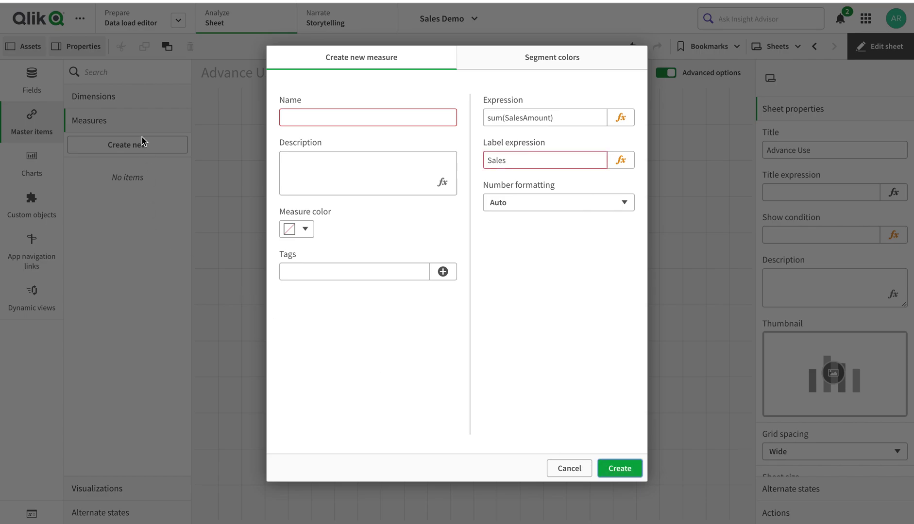
- Name the master measure Sales, clear its label expression, and create it
{"action": "left_click", "coordinate": [358, 121]}
{"action": "type", "text": "Sales"}
{"action": "double_click", "coordinate": [542, 160]}
{"action": "key", "text": "BackSpace"}
{"action": "left_click", "coordinate": [624, 469]}
{"action": "left_click", "coordinate": [631, 468]}
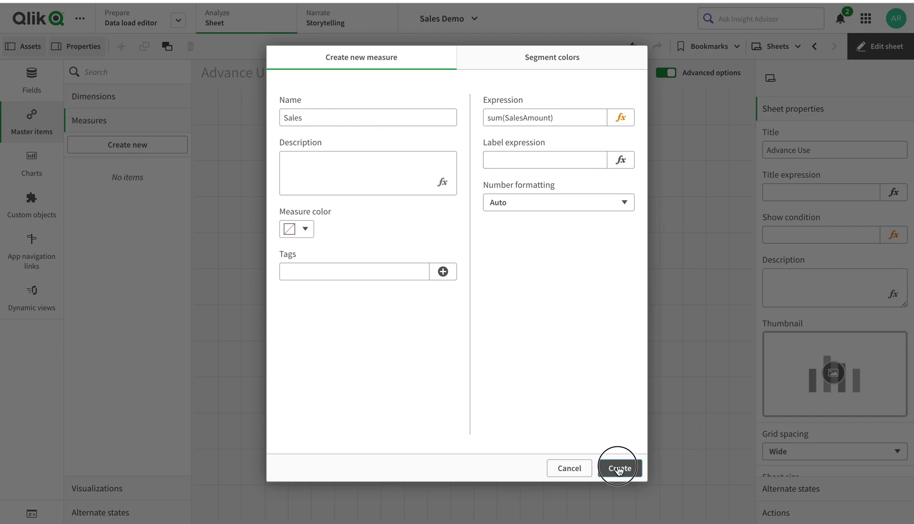
- Start another master measure and set its expression to sum(UnitCost* Quantity)
{"action": "left_click", "coordinate": [110, 141]}
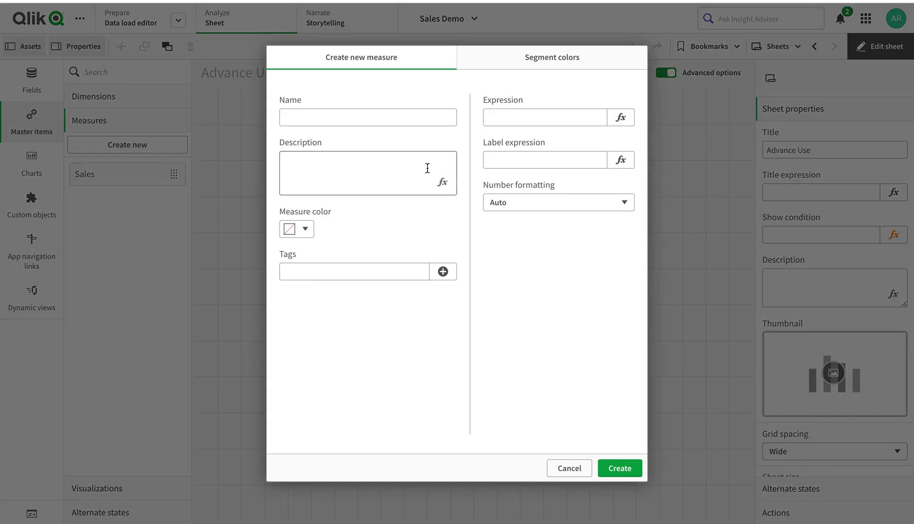
{"action": "left_click", "coordinate": [620, 119]}
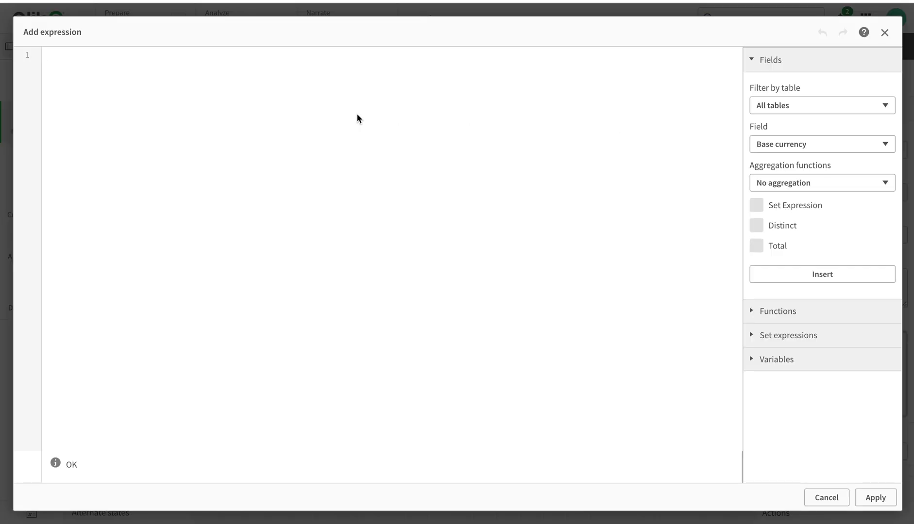
{"action": "type", "text": "sum(Uni"}
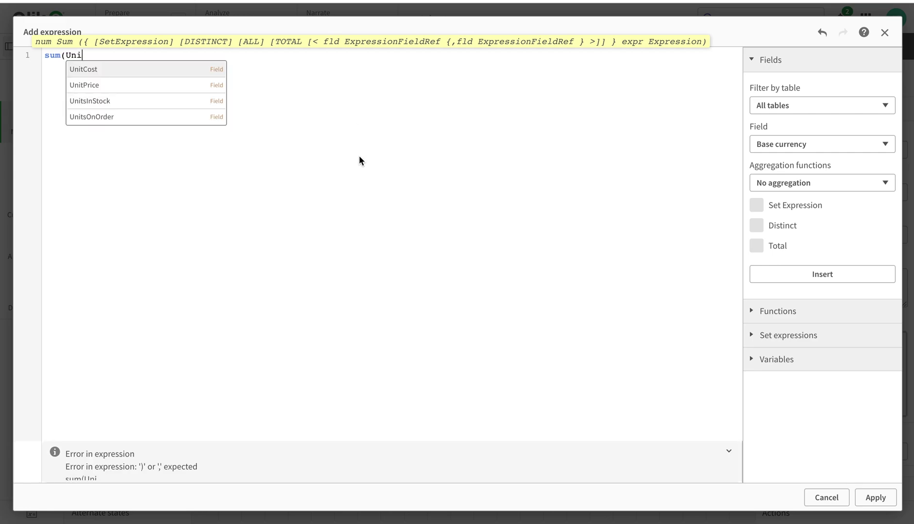
{"action": "left_click", "coordinate": [112, 69]}
{"action": "type", "text": "* q"}
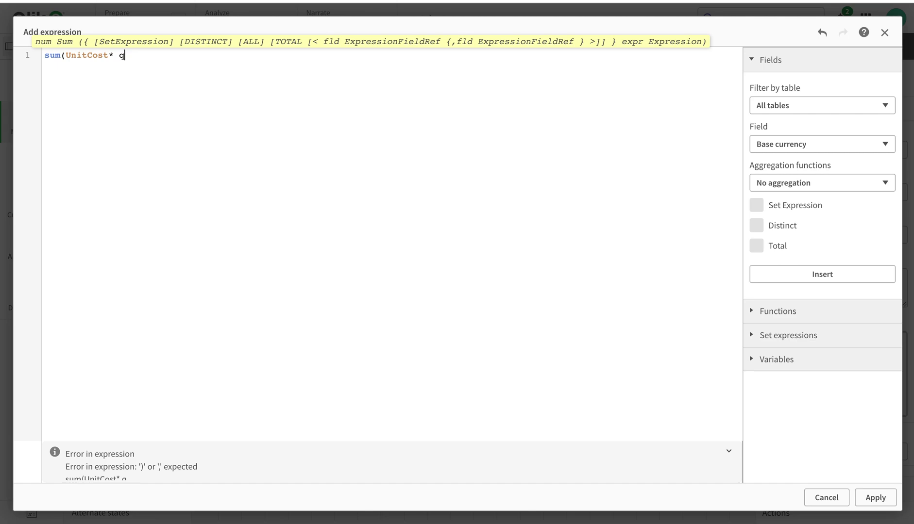
{"action": "type", "text": "ua"}
{"action": "left_click", "coordinate": [151, 72]}
{"action": "type", "text": ")"}
{"action": "left_click", "coordinate": [876, 498]}
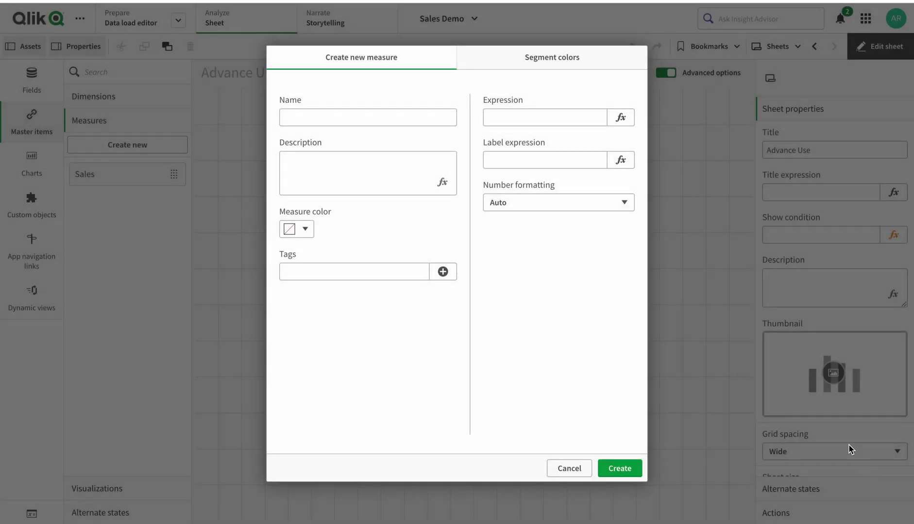
- Name the UnitCost by Quantity measure COGS and create it
{"action": "left_click", "coordinate": [419, 116]}
{"action": "type", "text": "COGS"}
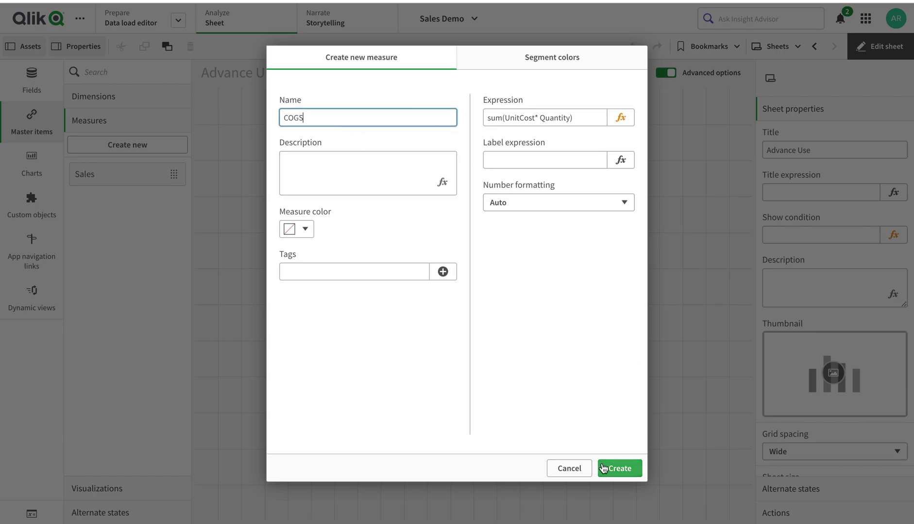
{"action": "left_click", "coordinate": [619, 468]}
- Start another master measure and name it Net Sales
{"action": "left_click", "coordinate": [113, 152]}
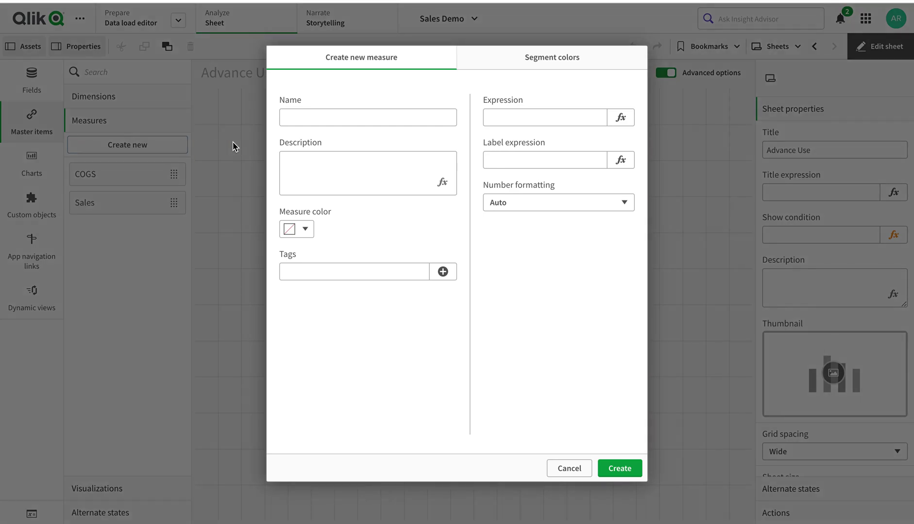
{"action": "left_click", "coordinate": [423, 110]}
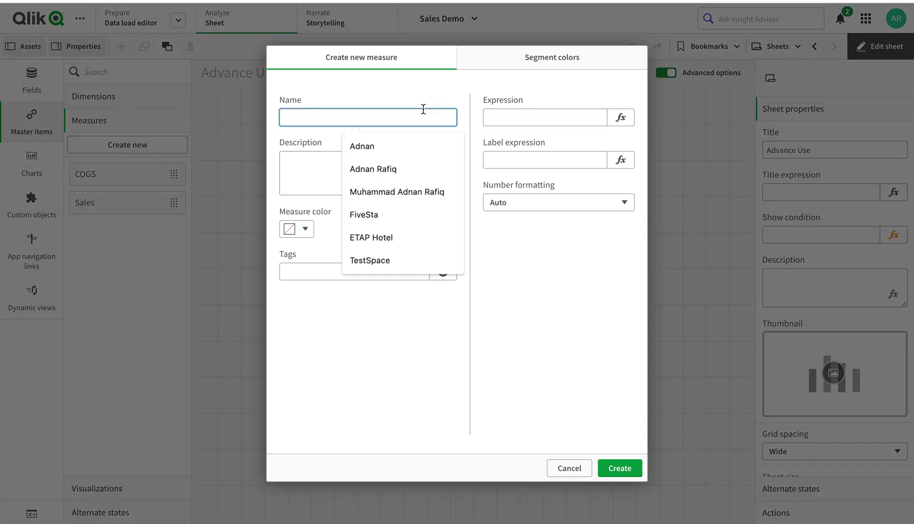
{"action": "type", "text": "n"}
{"action": "key", "text": "BackSpace"}
{"action": "type", "text": "maa"}
{"action": "key", "text": "BackSpace"}
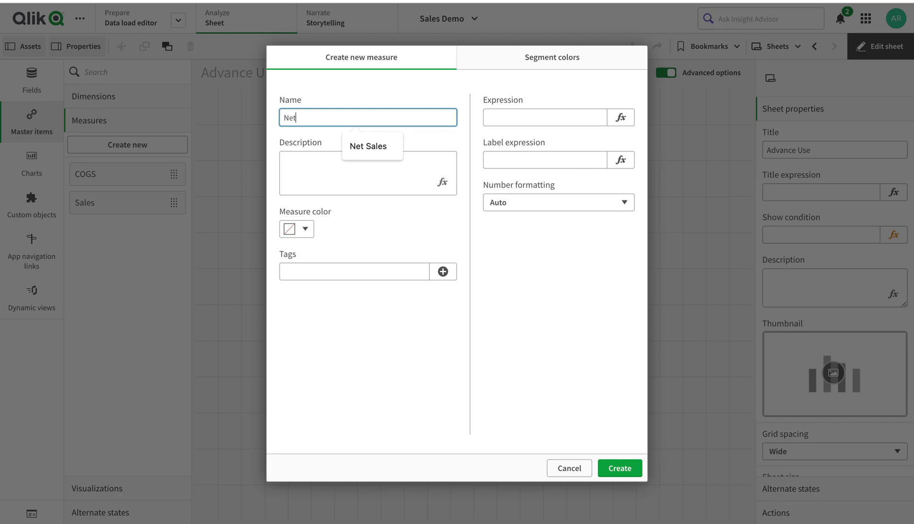
{"action": "type", "text": "Net Sales"}
- Set the Net Sales measure's expression to sum(NetSalesAmount) and create the measure
{"action": "left_click", "coordinate": [621, 118]}
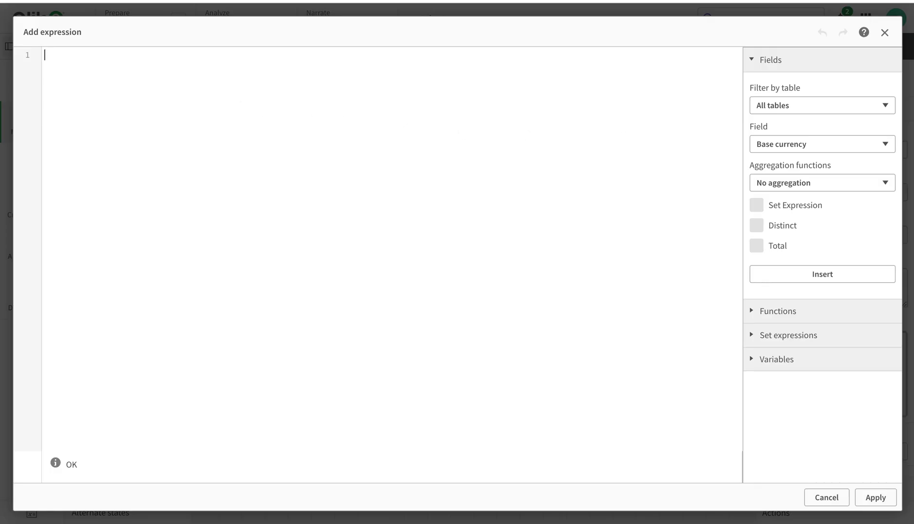
{"action": "type", "text": "Net"}
{"action": "left_click", "coordinate": [132, 71]}
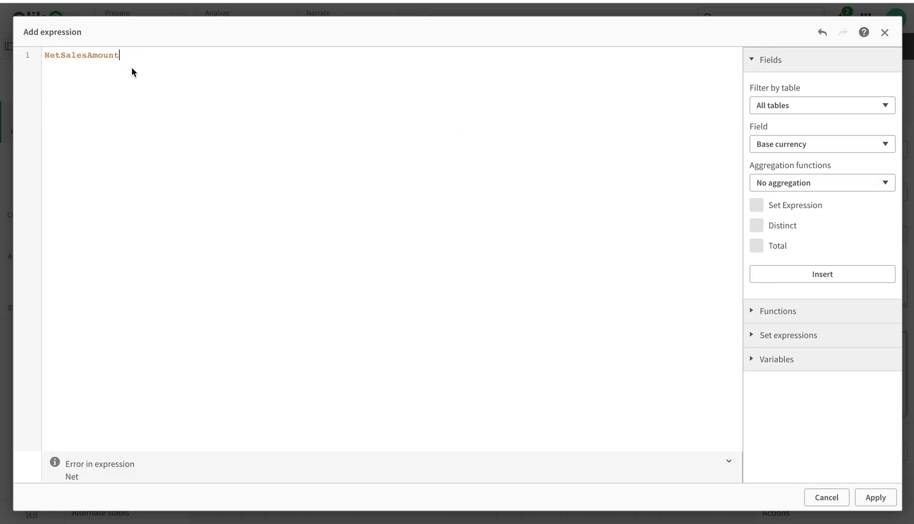
{"action": "left_click", "coordinate": [45, 55]}
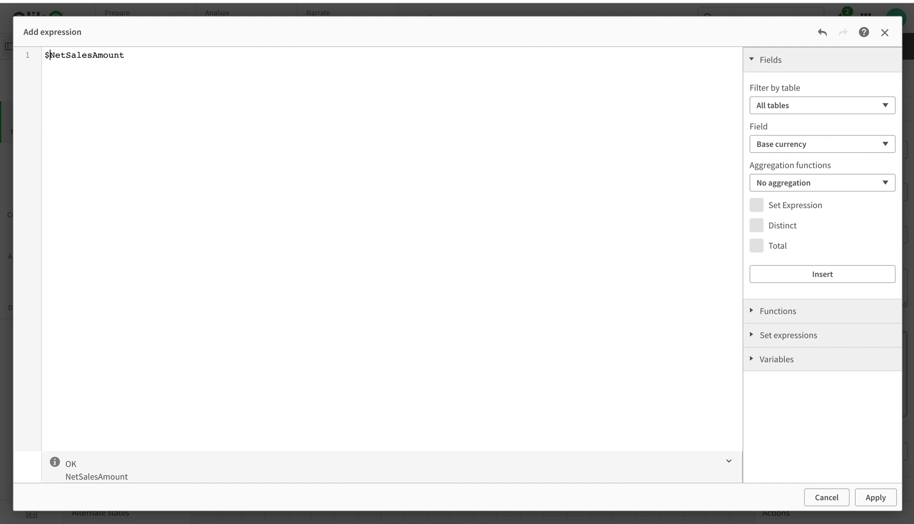
{"action": "type", "text": "sum"}
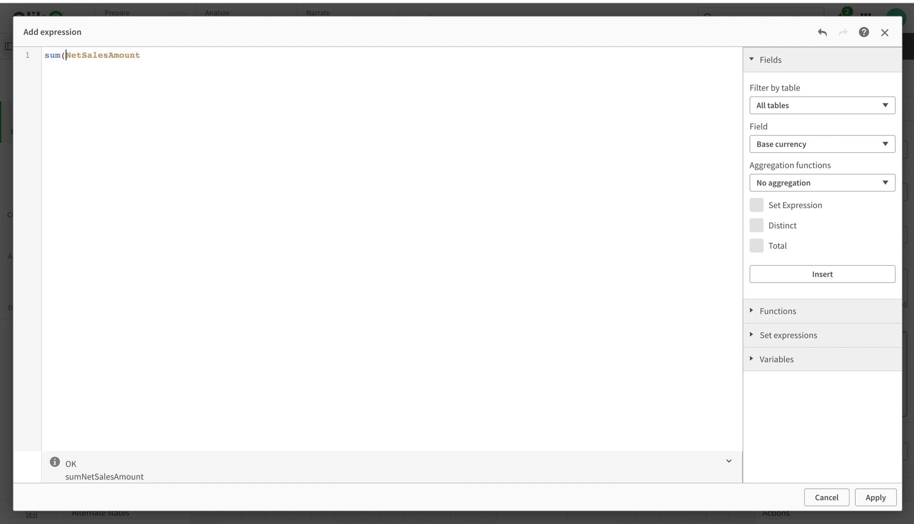
{"action": "type", "text": "("}
{"action": "left_click", "coordinate": [138, 55]}
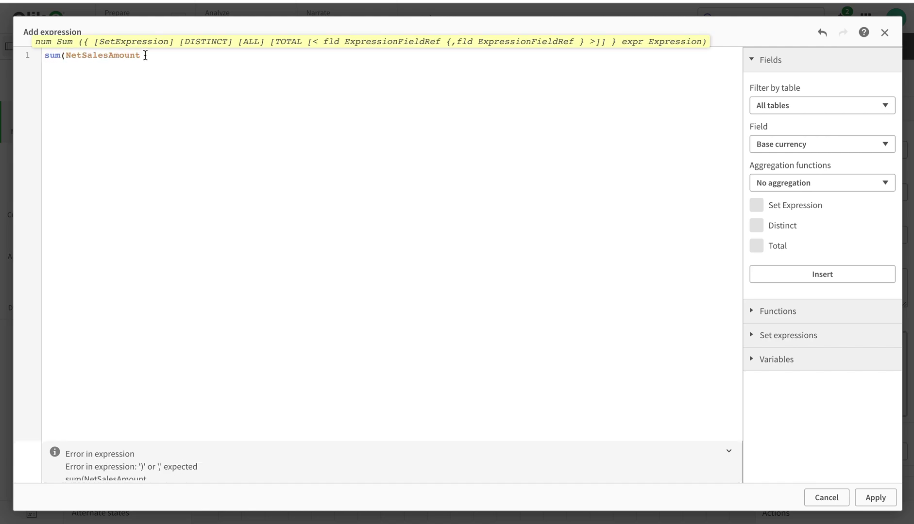
{"action": "type", "text": ")"}
{"action": "left_click", "coordinate": [886, 488]}
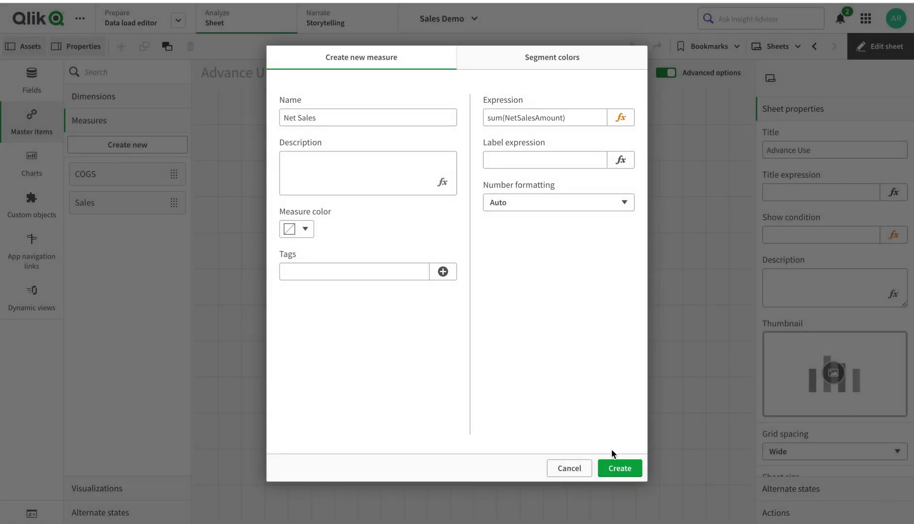
{"action": "left_click", "coordinate": [612, 462]}
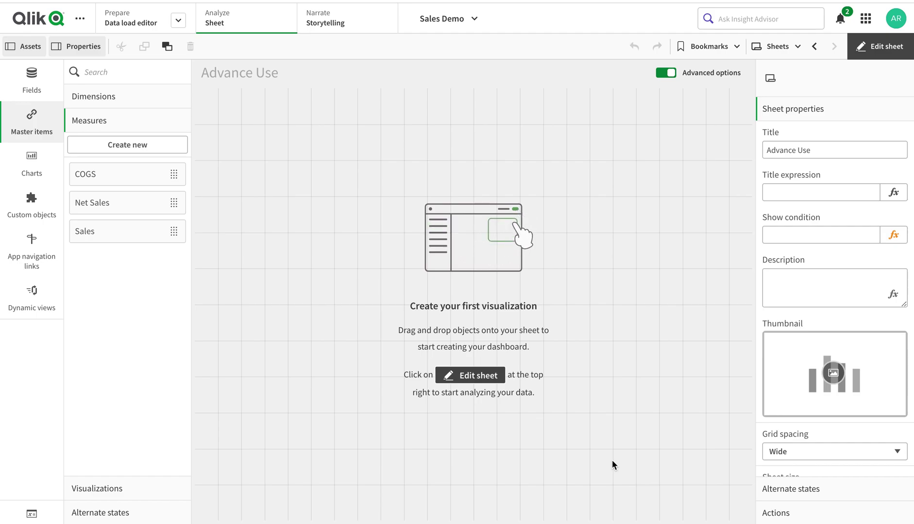
- Start a new variable in the app's variable list and name it c_Year
{"action": "left_click", "coordinate": [37, 520]}
{"action": "left_click", "coordinate": [763, 91]}
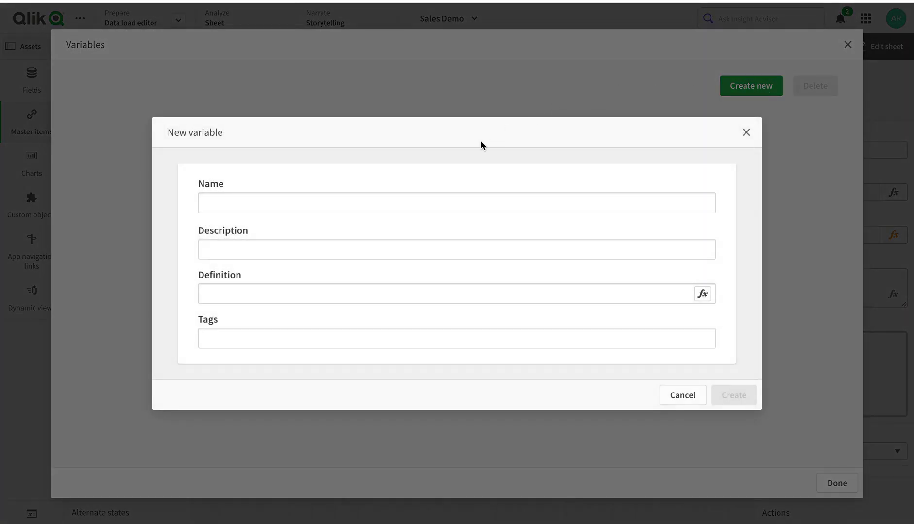
{"action": "left_click", "coordinate": [568, 199]}
{"action": "type", "text": "c"}
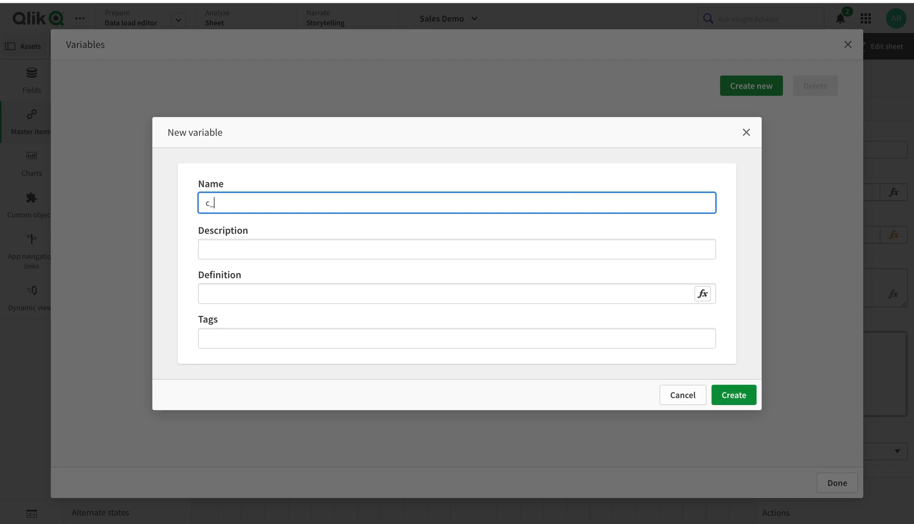
{"action": "type", "text": "_Year"}
- Define the c_Year variable as Year = {'2012'} and create it
{"action": "left_click", "coordinate": [703, 295]}
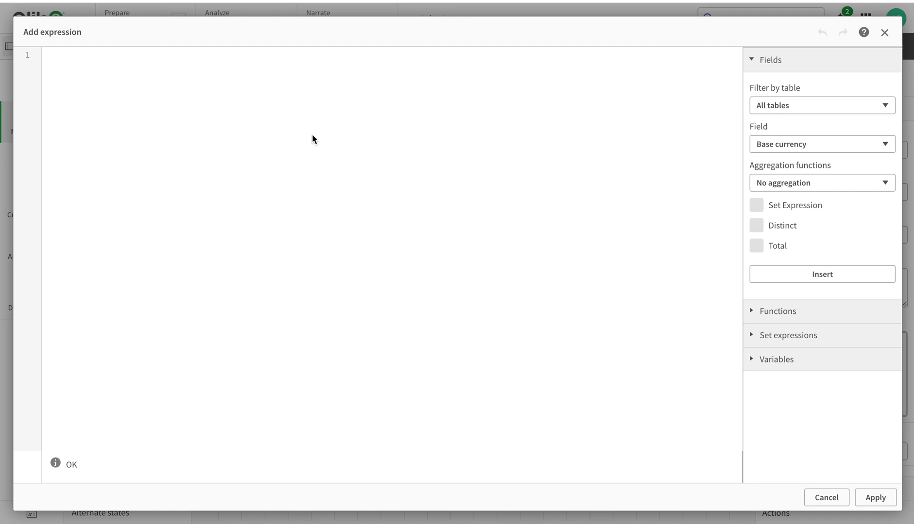
{"action": "type", "text": "Year ="}
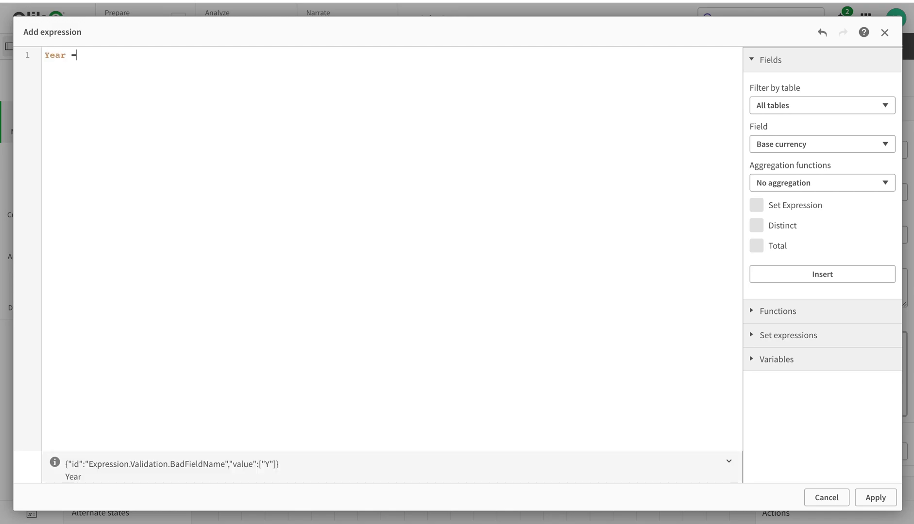
{"action": "type", "text": " {'2012"}
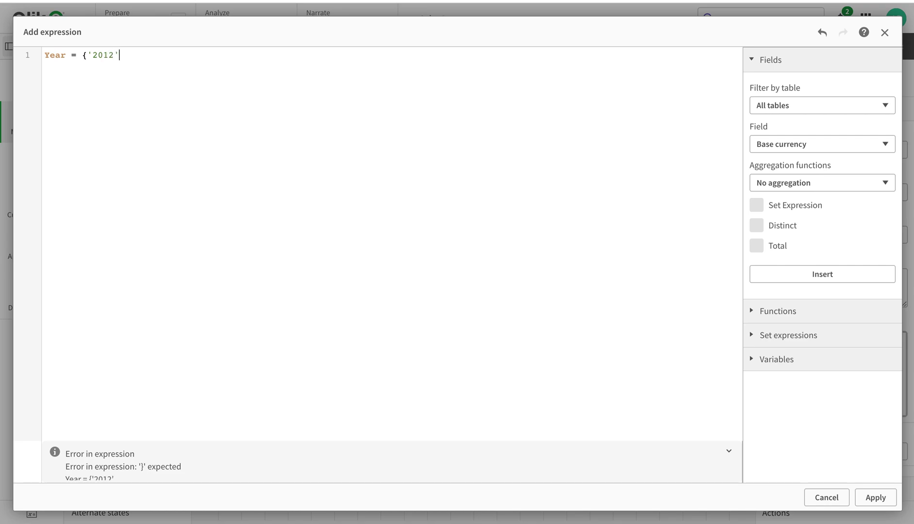
{"action": "left_click", "coordinate": [875, 498]}
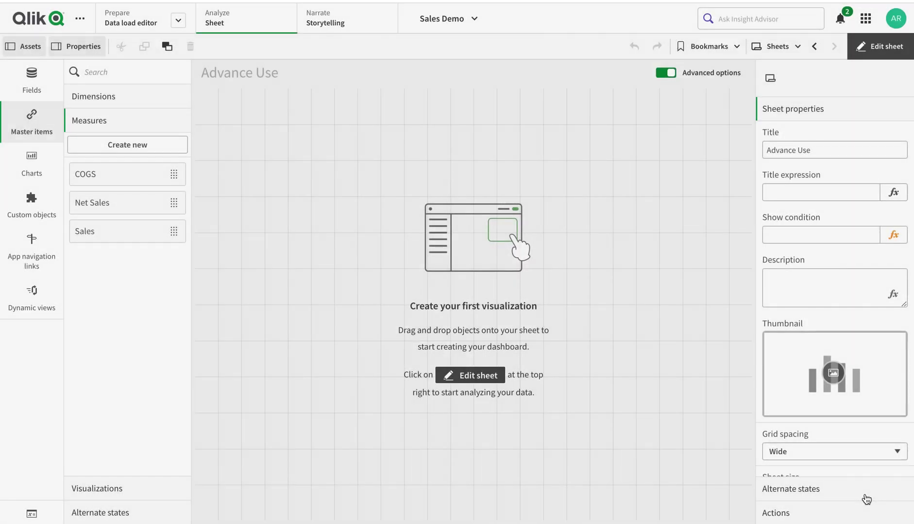
{"action": "left_click", "coordinate": [735, 398]}
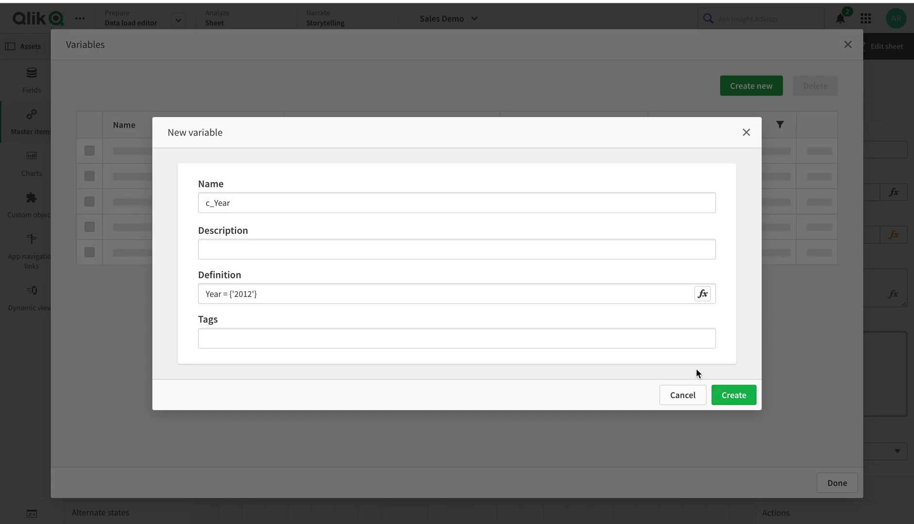
- Start a second variable and name it c_Category
{"action": "left_click", "coordinate": [753, 88]}
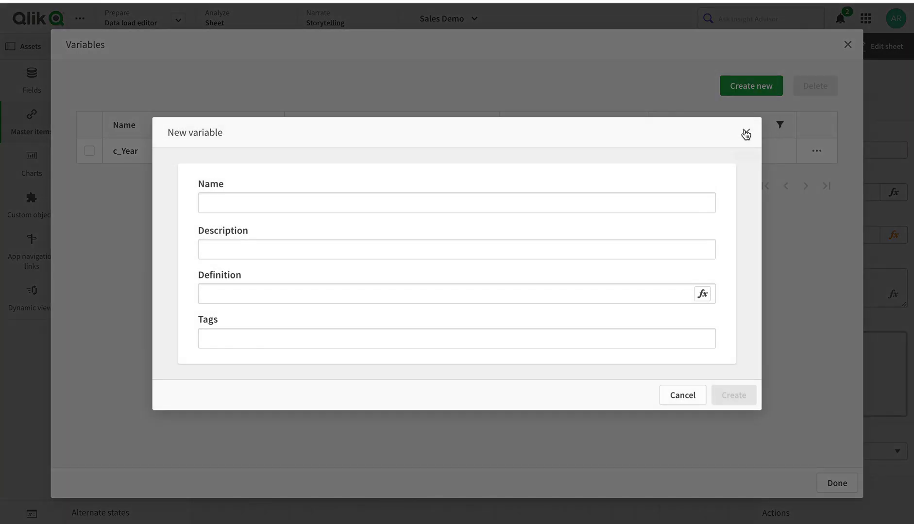
{"action": "left_click", "coordinate": [553, 201]}
{"action": "type", "text": "c_Category"}
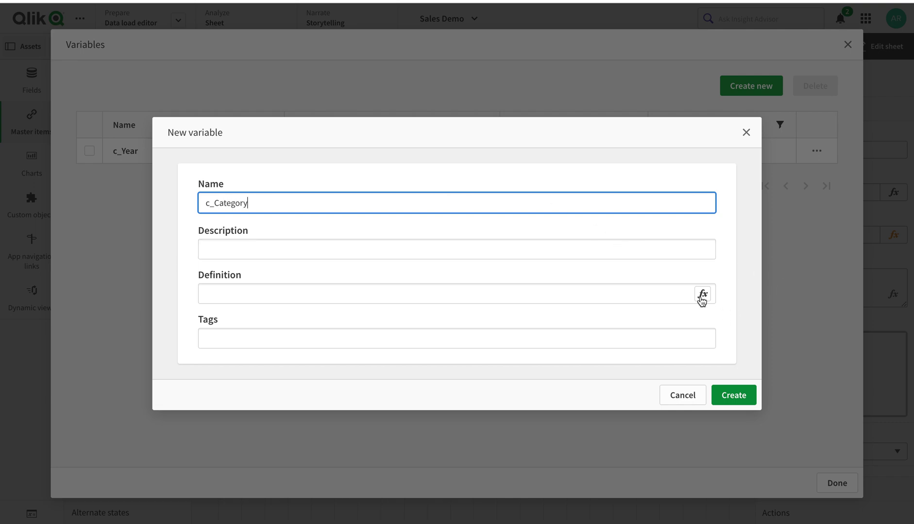
- Define c_Category as CategoryName = {'Swimwear'}, create it, and close the variable list
{"action": "left_click", "coordinate": [702, 294]}
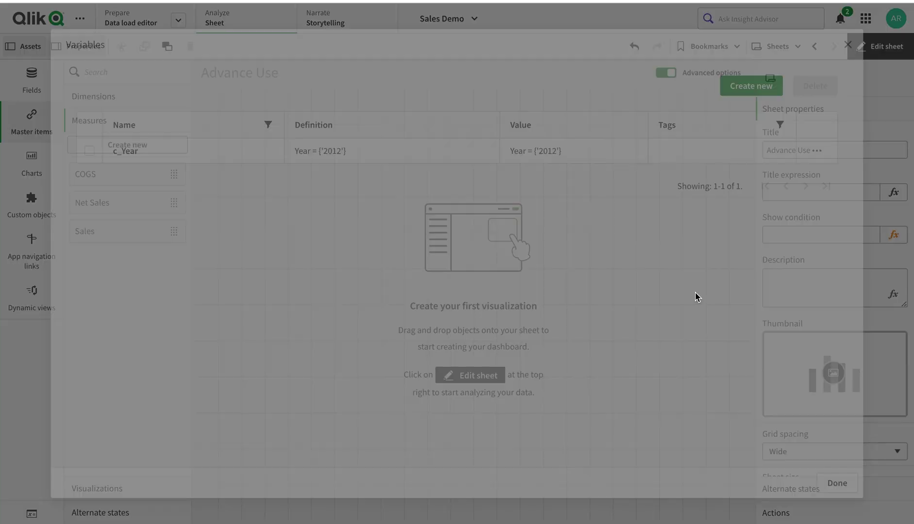
{"action": "type", "text": "Cate"}
{"action": "key", "text": "Return"}
{"action": "type", "text": "="}
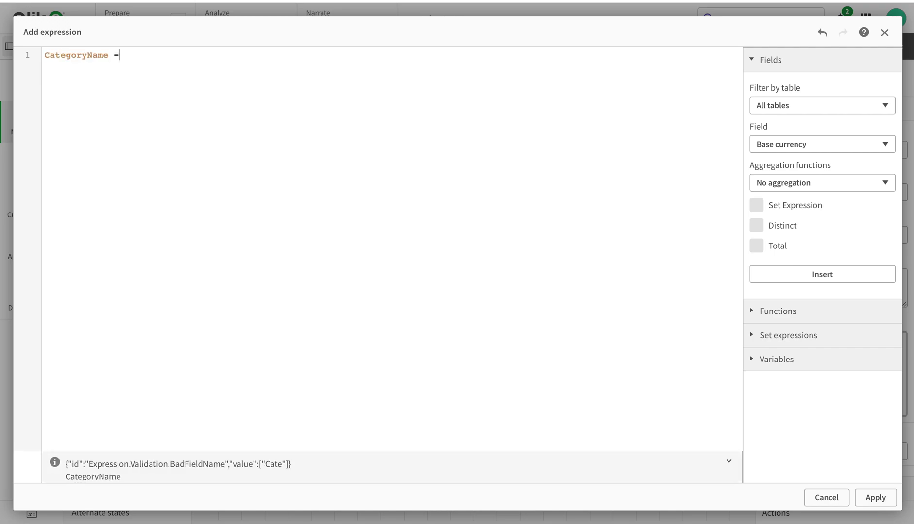
{"action": "type", "text": " {'Swimwear"}
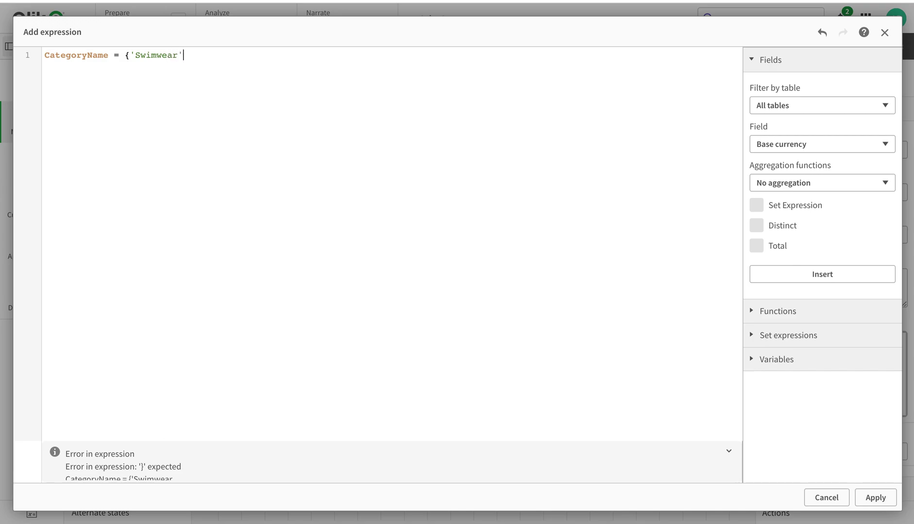
{"action": "left_click", "coordinate": [877, 498]}
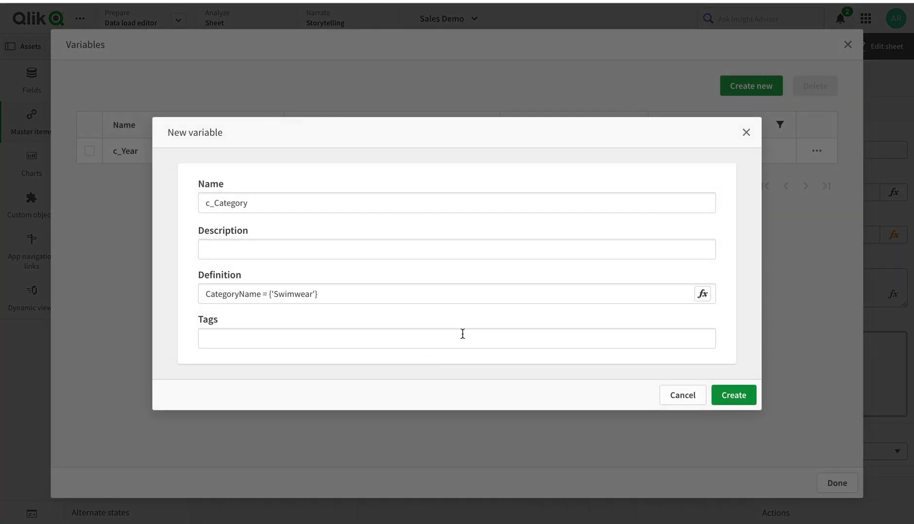
{"action": "left_click", "coordinate": [733, 395]}
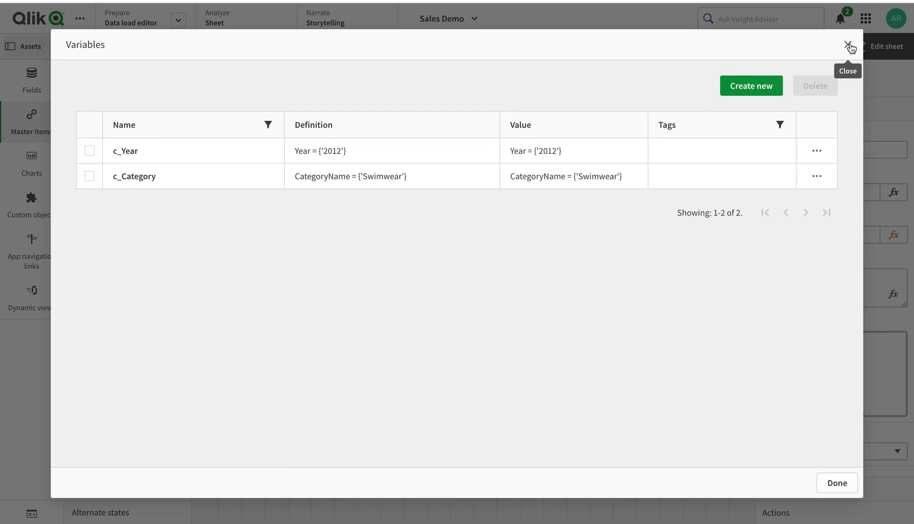
{"action": "left_click", "coordinate": [848, 45]}
- Place a 12 x 6 KPI object in the upper-left corner of the Advance Use sheet
{"action": "left_click", "coordinate": [31, 162]}
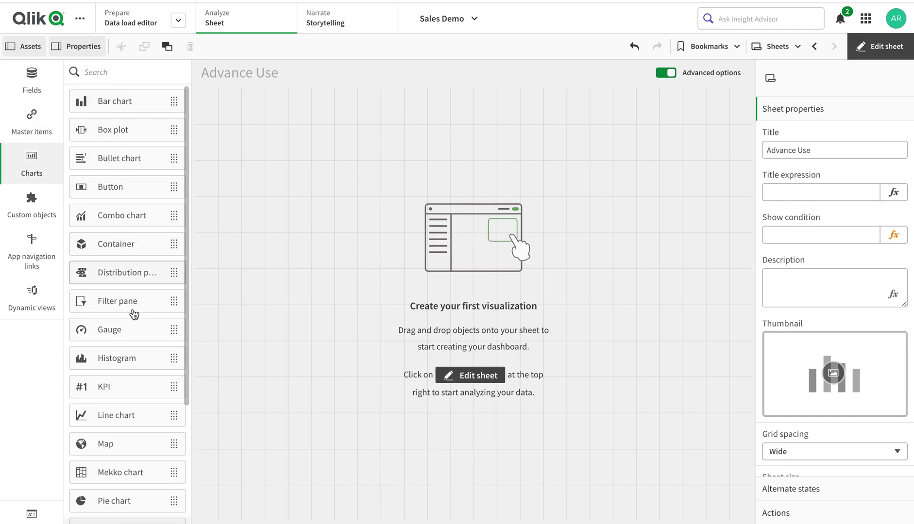
{"action": "left_click_drag", "start_coordinate": [129, 385], "coordinate": [356, 133]}
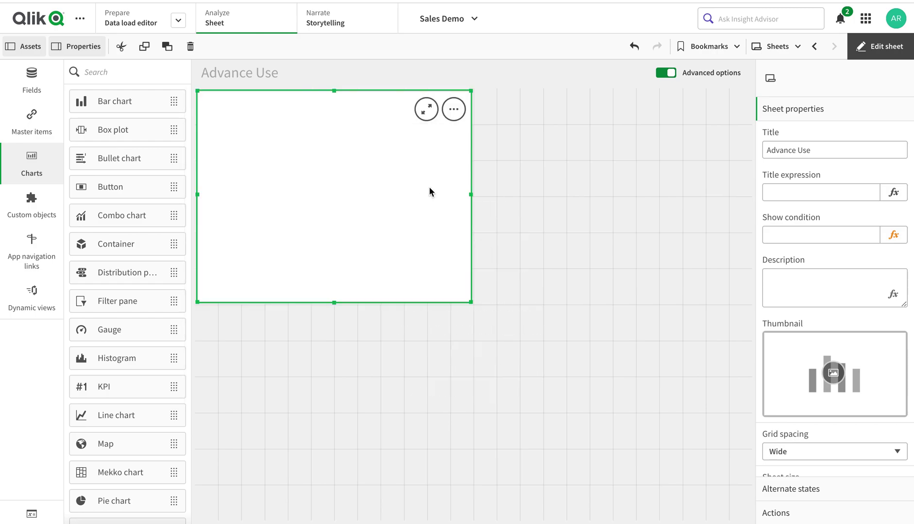
{"action": "left_click", "coordinate": [355, 213]}
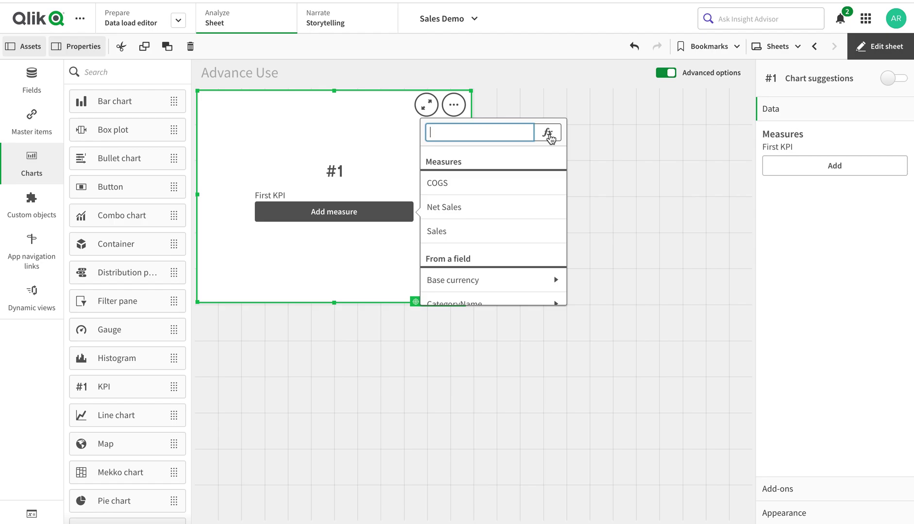
- Start a custom expression for the KPI's first measure with the master measure Sales
{"action": "left_click", "coordinate": [807, 165]}
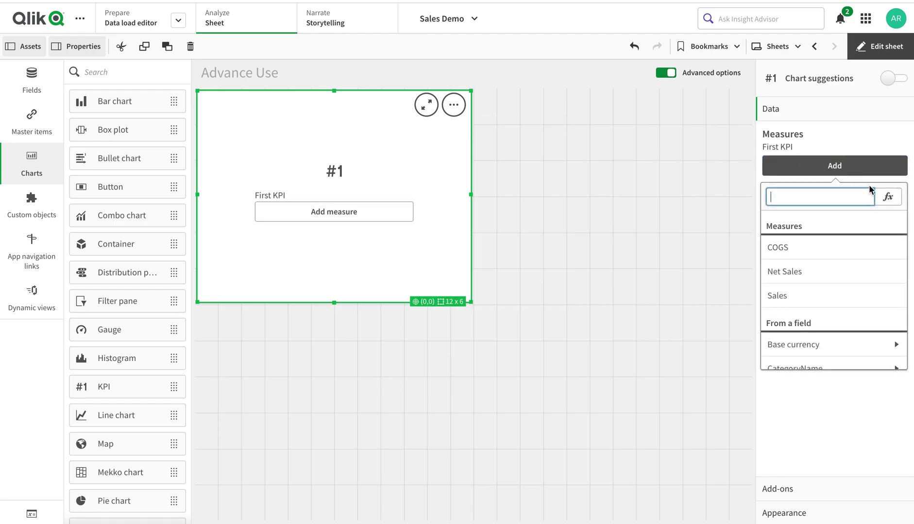
{"action": "left_click", "coordinate": [888, 196]}
{"action": "type", "text": "Sale"}
{"action": "left_click", "coordinate": [67, 72]}
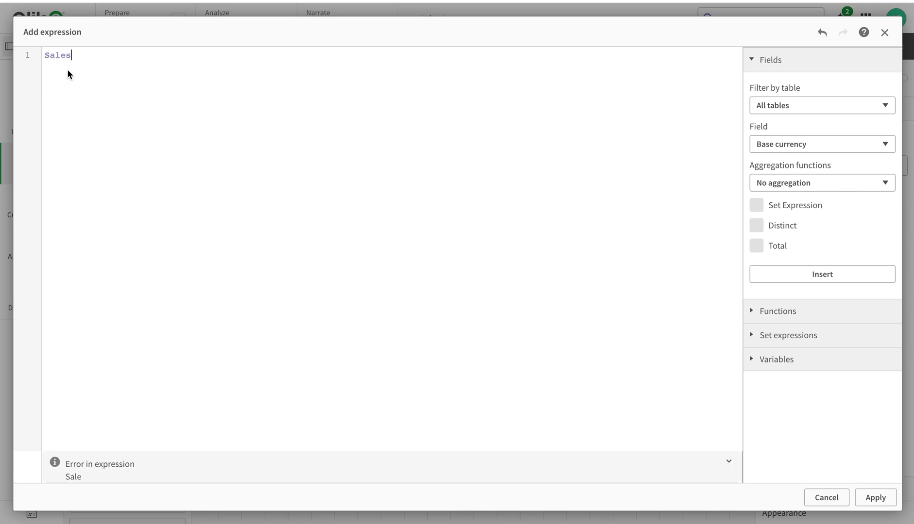
{"action": "left_click", "coordinate": [46, 55]}
{"action": "type", "text": "Mar"}
{"action": "key", "text": "BackSpace"}
{"action": "key", "text": "BackSpace"}
{"action": "key", "text": "BackSpace"}
{"action": "type", "text": "Co"}
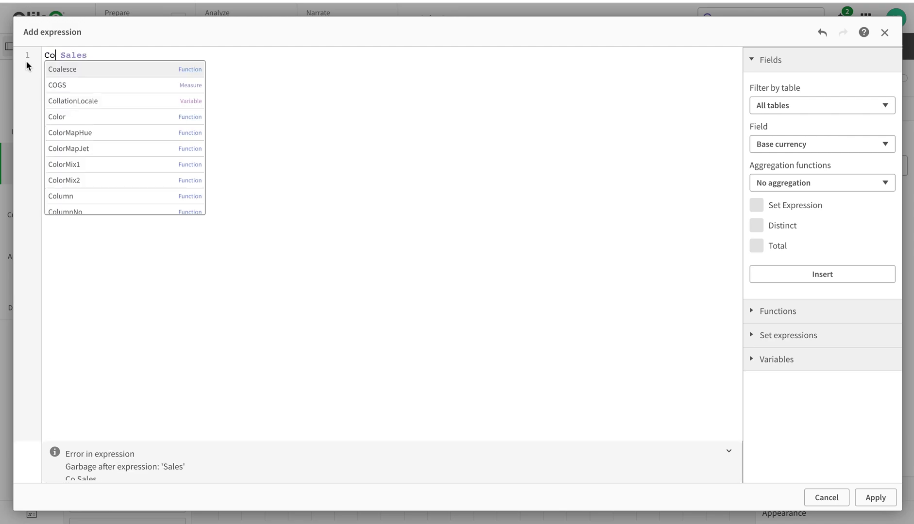
{"action": "left_click", "coordinate": [62, 85]}
{"action": "left_click", "coordinate": [58, 59]}
{"action": "left_click_drag", "start_coordinate": [57, 59], "coordinate": [46, 56]}
{"action": "key", "text": "BackSpace"}
- Complete the KPI's margin expression as (Sales-COGS) / Sales and apply it
{"action": "left_click", "coordinate": [98, 57]}
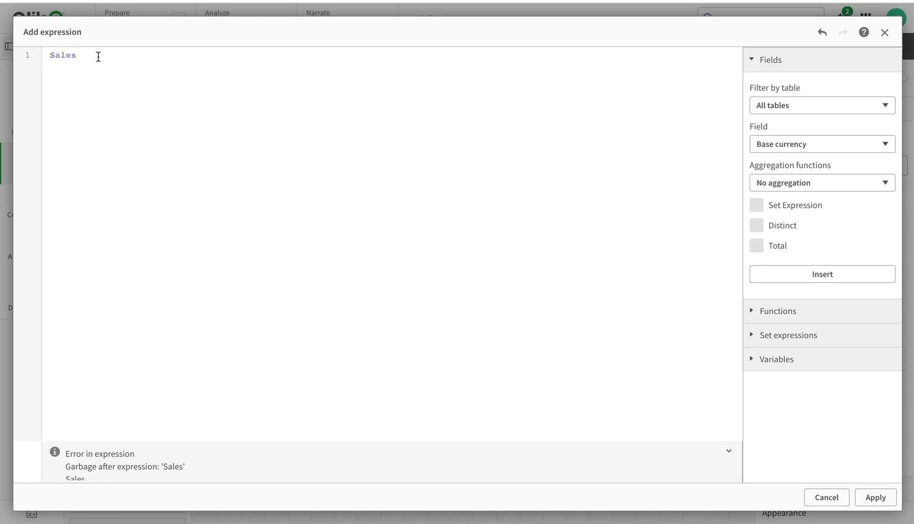
{"action": "type", "text": "-COGS"}
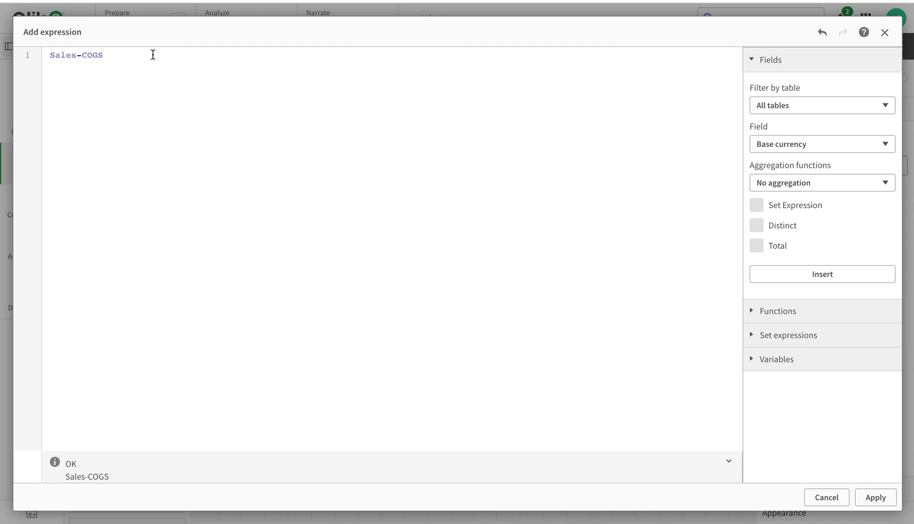
{"action": "type", "text": " / Sales"}
{"action": "type", "text": ")"}
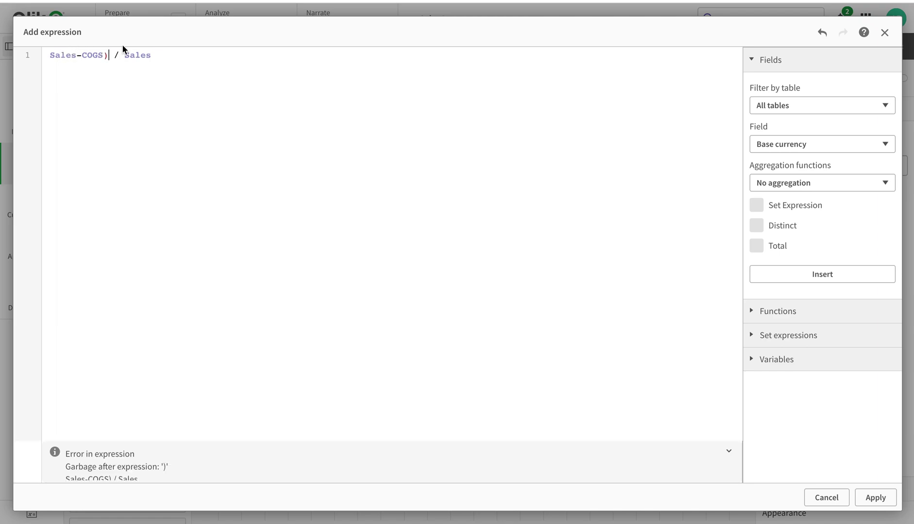
{"action": "left_click", "coordinate": [46, 56]}
{"action": "type", "text": "("}
{"action": "type", "text": "("}
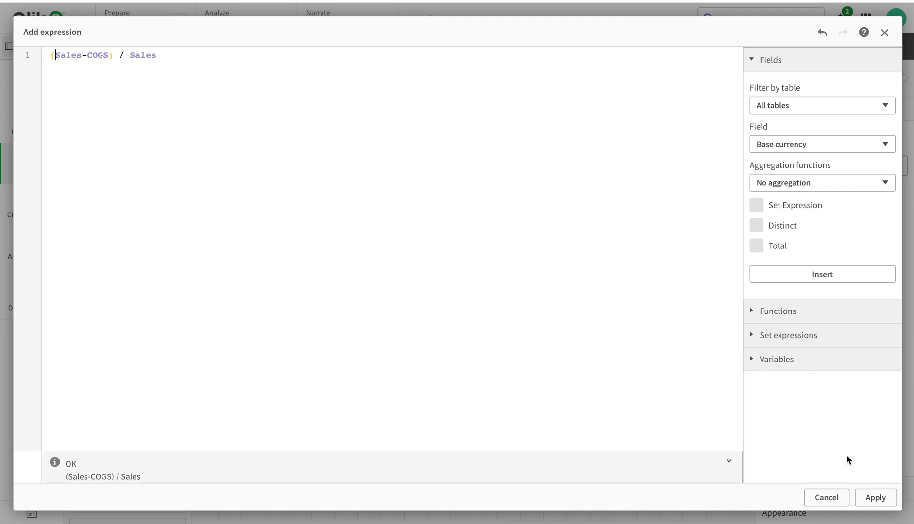
{"action": "left_click", "coordinate": [869, 496]}
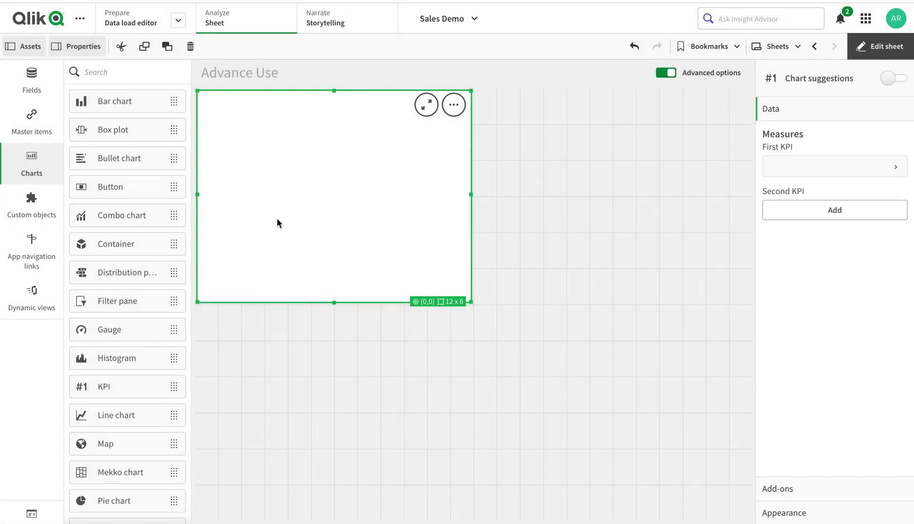
- Format the first KPI measure (Sales-COGS) / Sales as a number with the simple 12.3% percentage format
{"action": "left_click", "coordinate": [786, 171]}
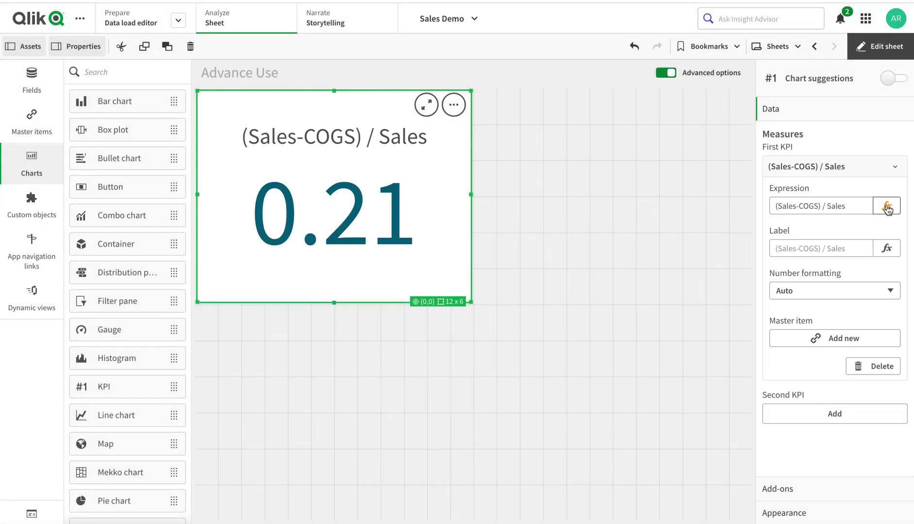
{"action": "left_click", "coordinate": [832, 299]}
{"action": "left_click", "coordinate": [826, 304]}
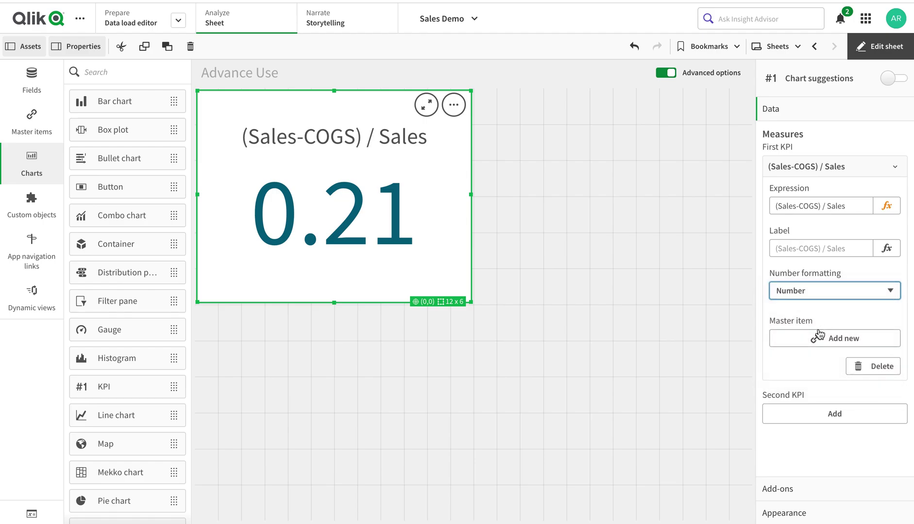
{"action": "left_click", "coordinate": [816, 350]}
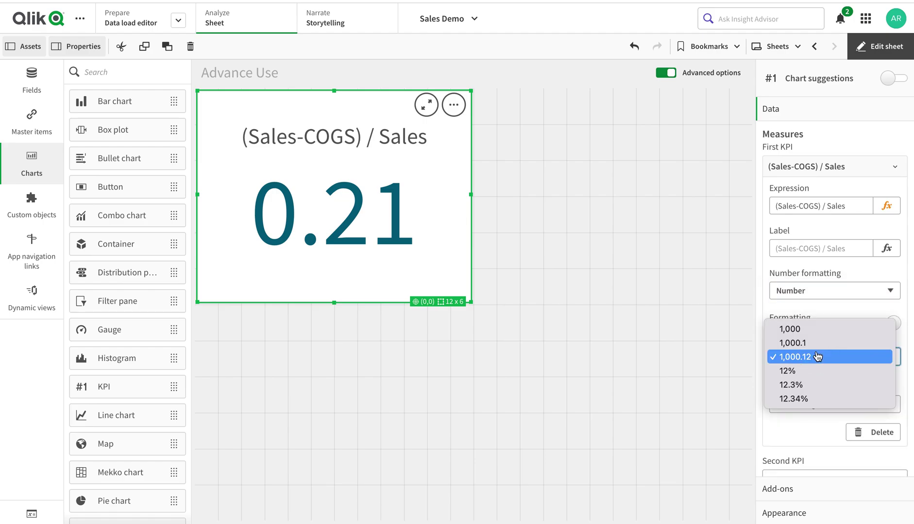
{"action": "left_click", "coordinate": [811, 384]}
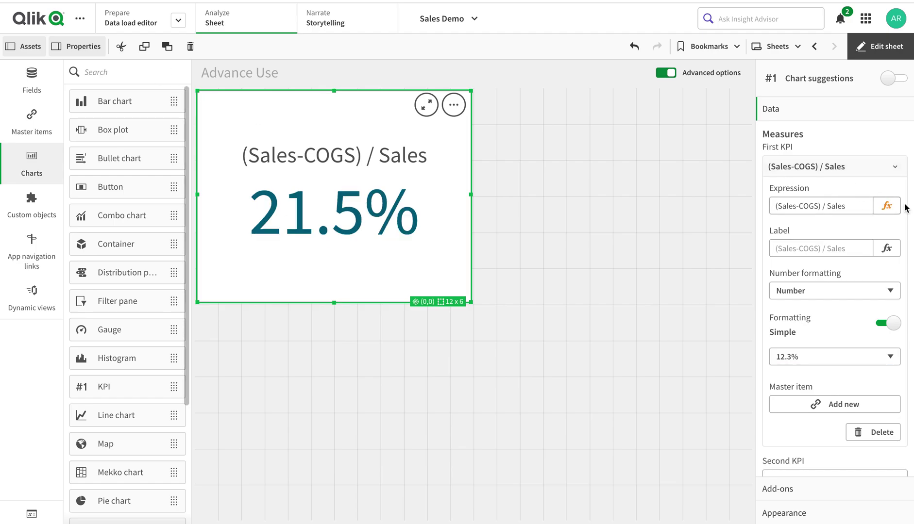
- Prefix the KPI's margin expression with a set expression using the variable c_Year, {< c_Year >}, and apply it
{"action": "left_click", "coordinate": [887, 206]}
{"action": "left_click", "coordinate": [53, 55]}
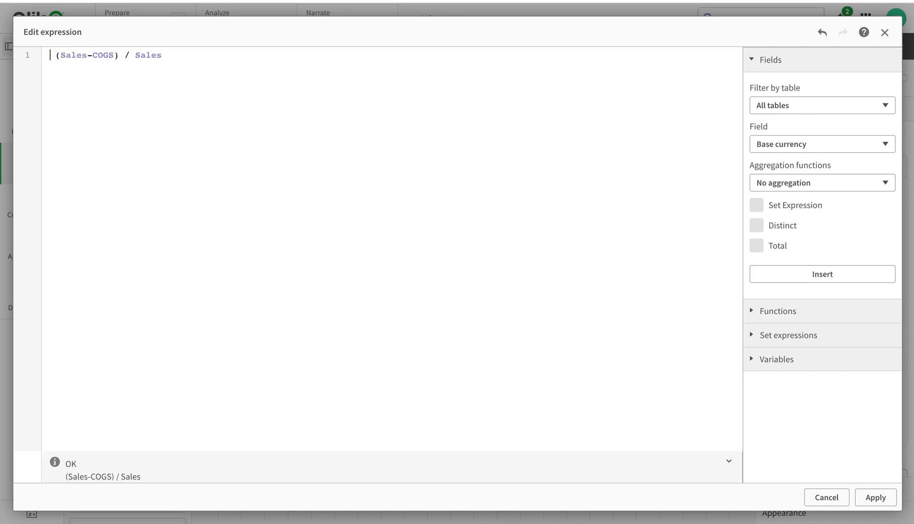
{"action": "type", "text": "{< "}
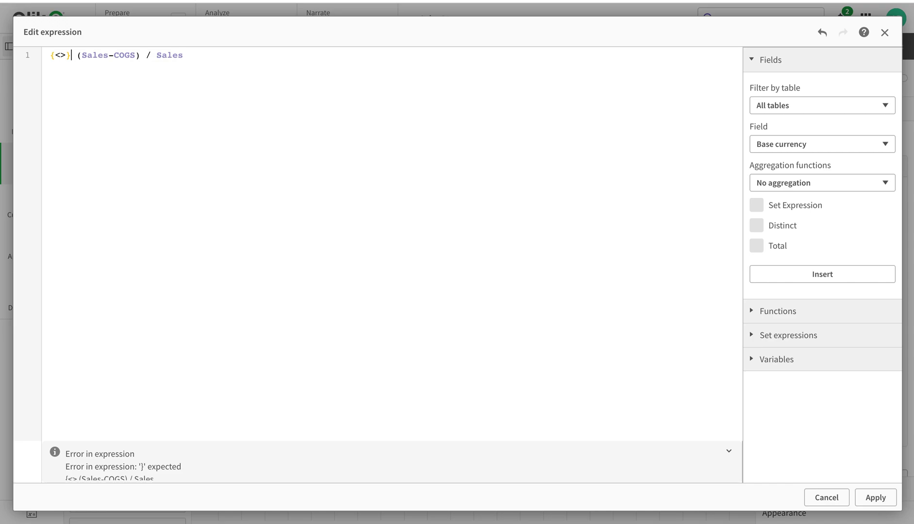
{"action": "type", "text": "C"}
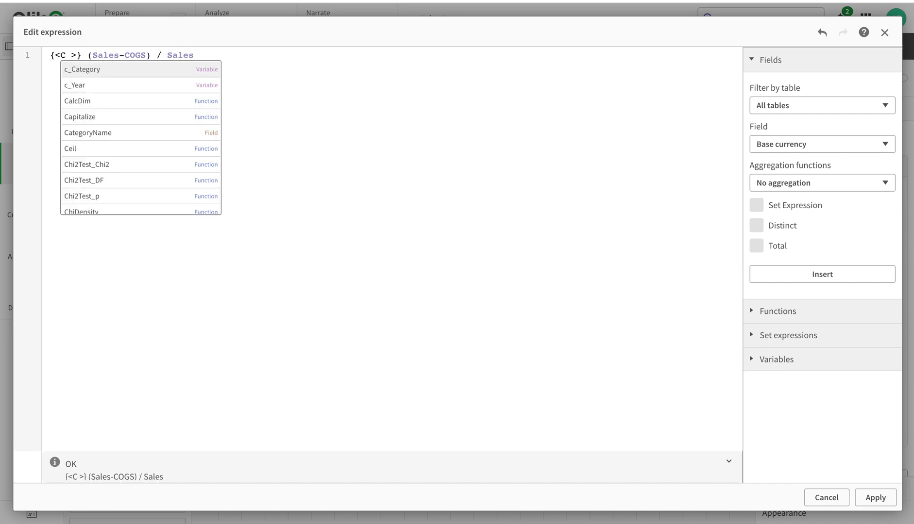
{"action": "left_click", "coordinate": [108, 84]}
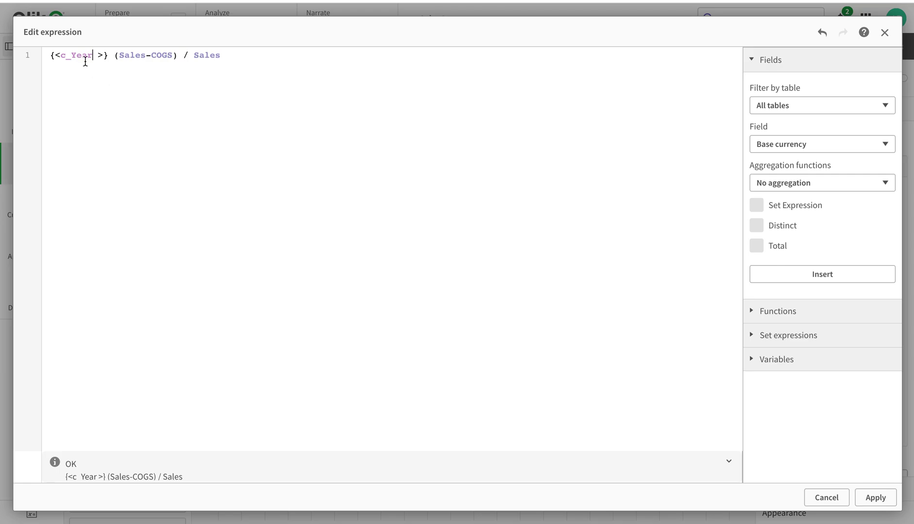
{"action": "left_click", "coordinate": [877, 497]}
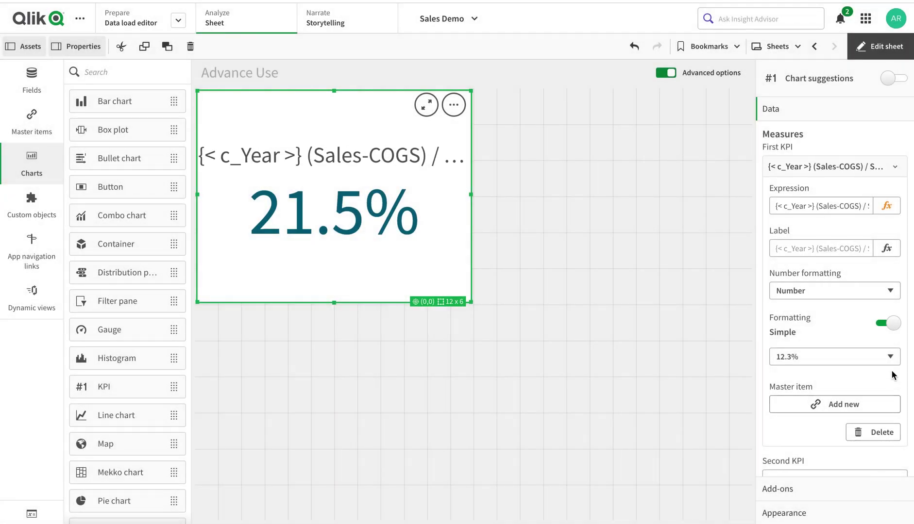
- Wrap c_Year in a dollar-sign expansion so the KPI's set expression reads {< $(c_Year) >}, and apply it
{"action": "left_click", "coordinate": [896, 211]}
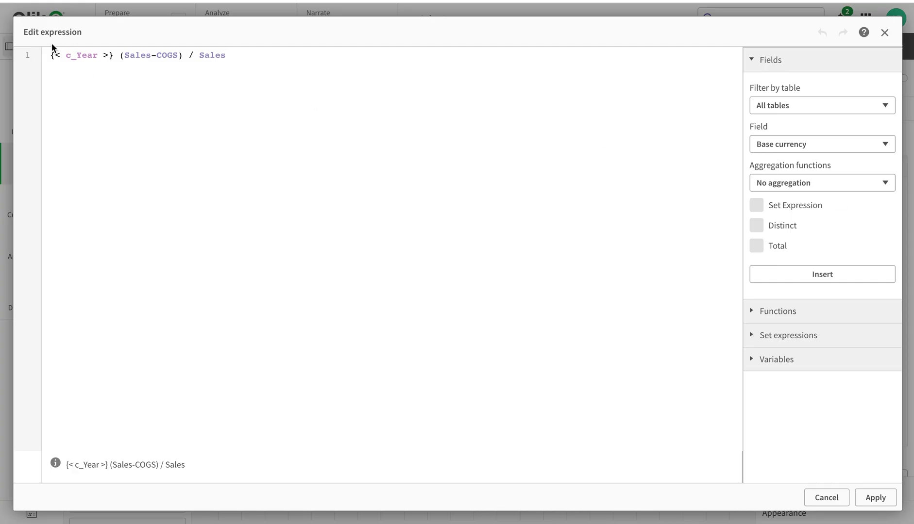
{"action": "left_click", "coordinate": [65, 56]}
{"action": "type", "text": "$("}
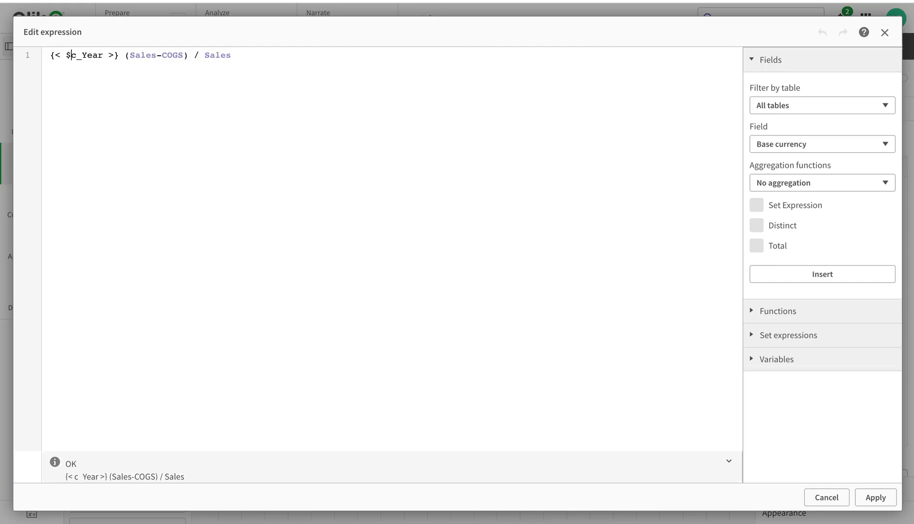
{"action": "left_click", "coordinate": [109, 55]}
{"action": "type", "text": ")"}
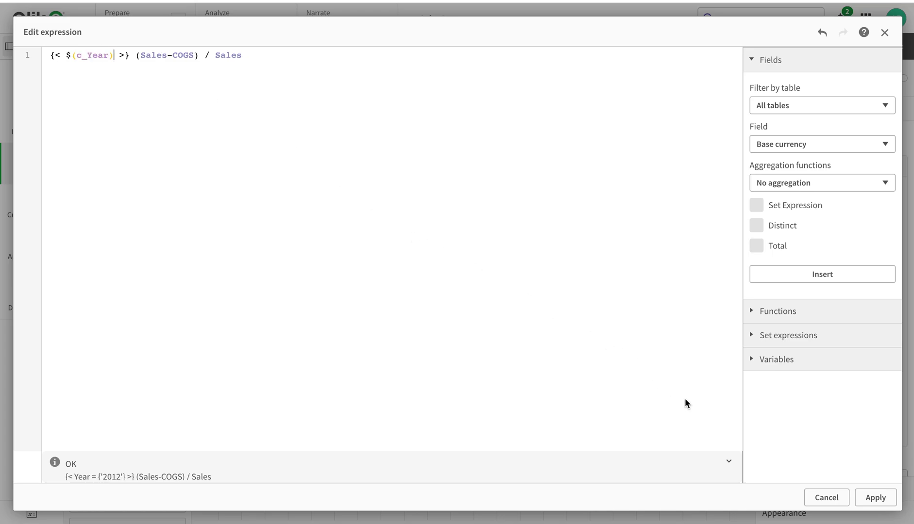
{"action": "left_click", "coordinate": [874, 497]}
- Add the variable c_Category after $(c_Year) in the KPI's set expression, separated by a comma
{"action": "left_click", "coordinate": [116, 50]}
{"action": "type", "text": ",C"}
{"action": "key", "text": "BackSpace"}
{"action": "type", "text": "c_"}
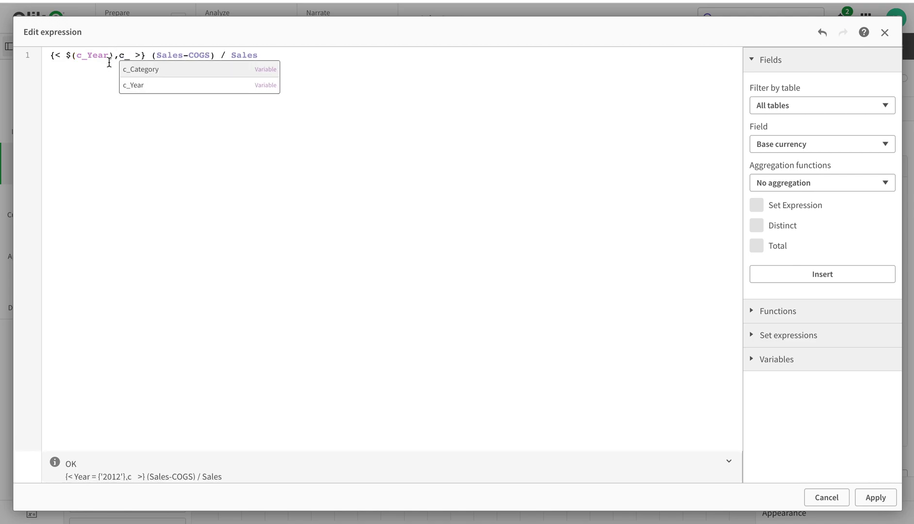
{"action": "left_click", "coordinate": [146, 70]}
- Wrap c_Category in a dollar-sign expansion to give {< $(c_Year),$(c_Category) >} and apply the expression
{"action": "left_click", "coordinate": [117, 55]}
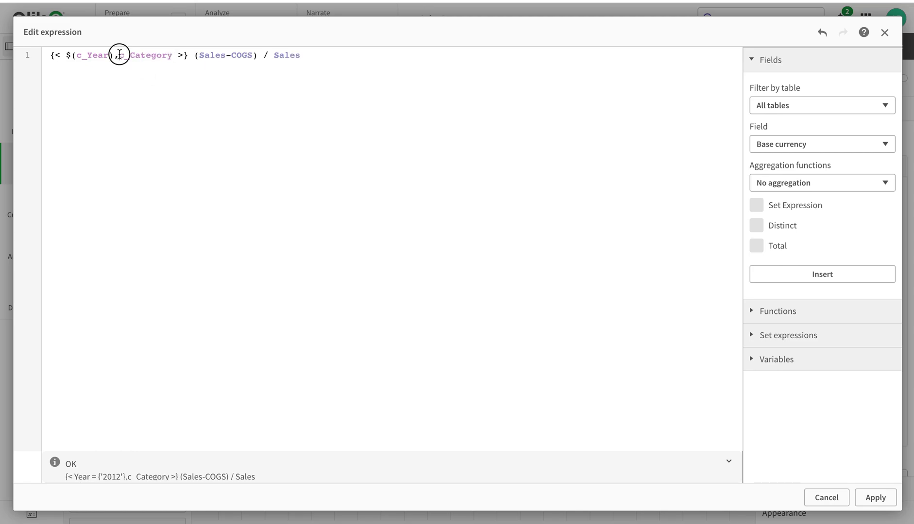
{"action": "type", "text": "$("}
{"action": "left_click", "coordinate": [185, 55]}
{"action": "type", "text": ")"}
{"action": "left_click", "coordinate": [874, 497]}
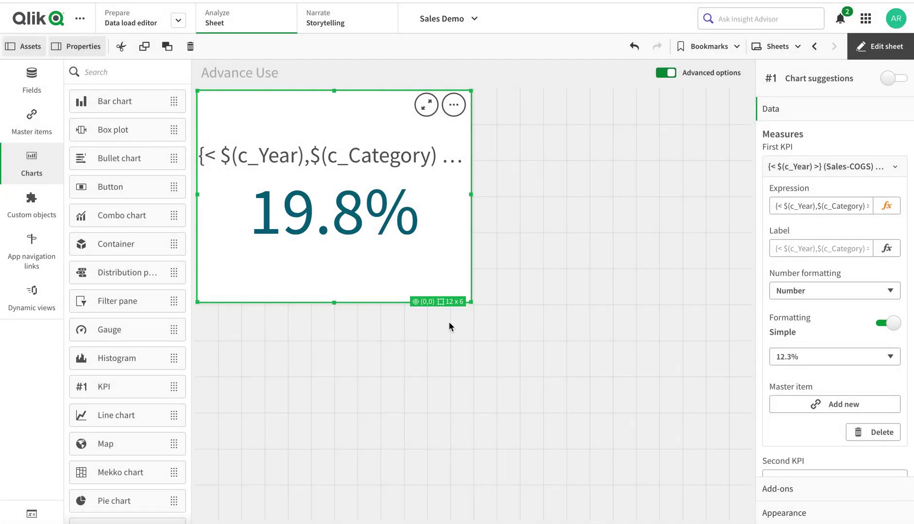
- Reopen the KPI's expression and highlight the (Sales-COGS) / Sales part, followed by the set expression in front of it
{"action": "left_click", "coordinate": [881, 204]}
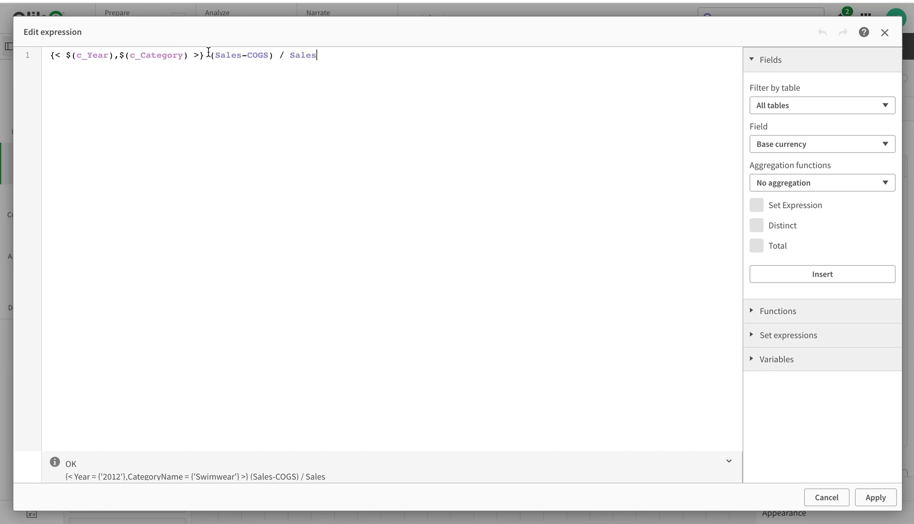
{"action": "left_click_drag", "start_coordinate": [209, 57], "coordinate": [336, 54]}
{"action": "left_click_drag", "start_coordinate": [204, 56], "coordinate": [35, 57]}
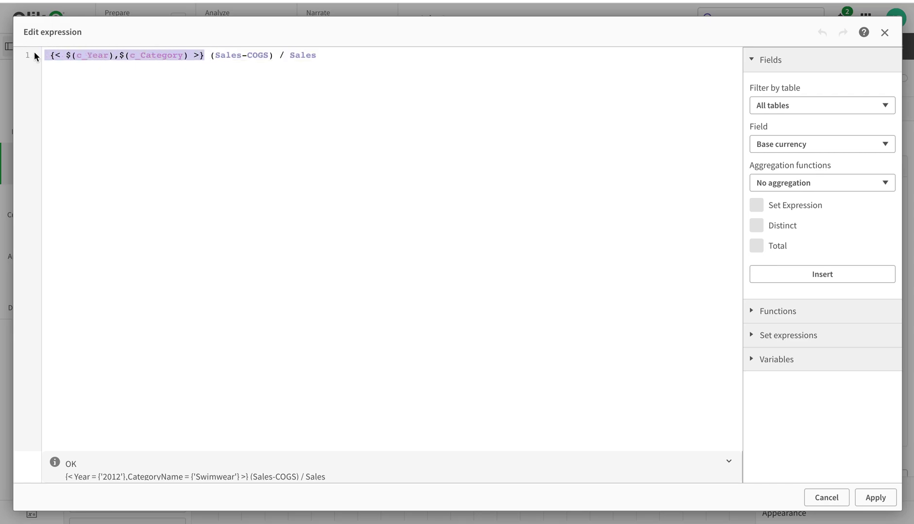